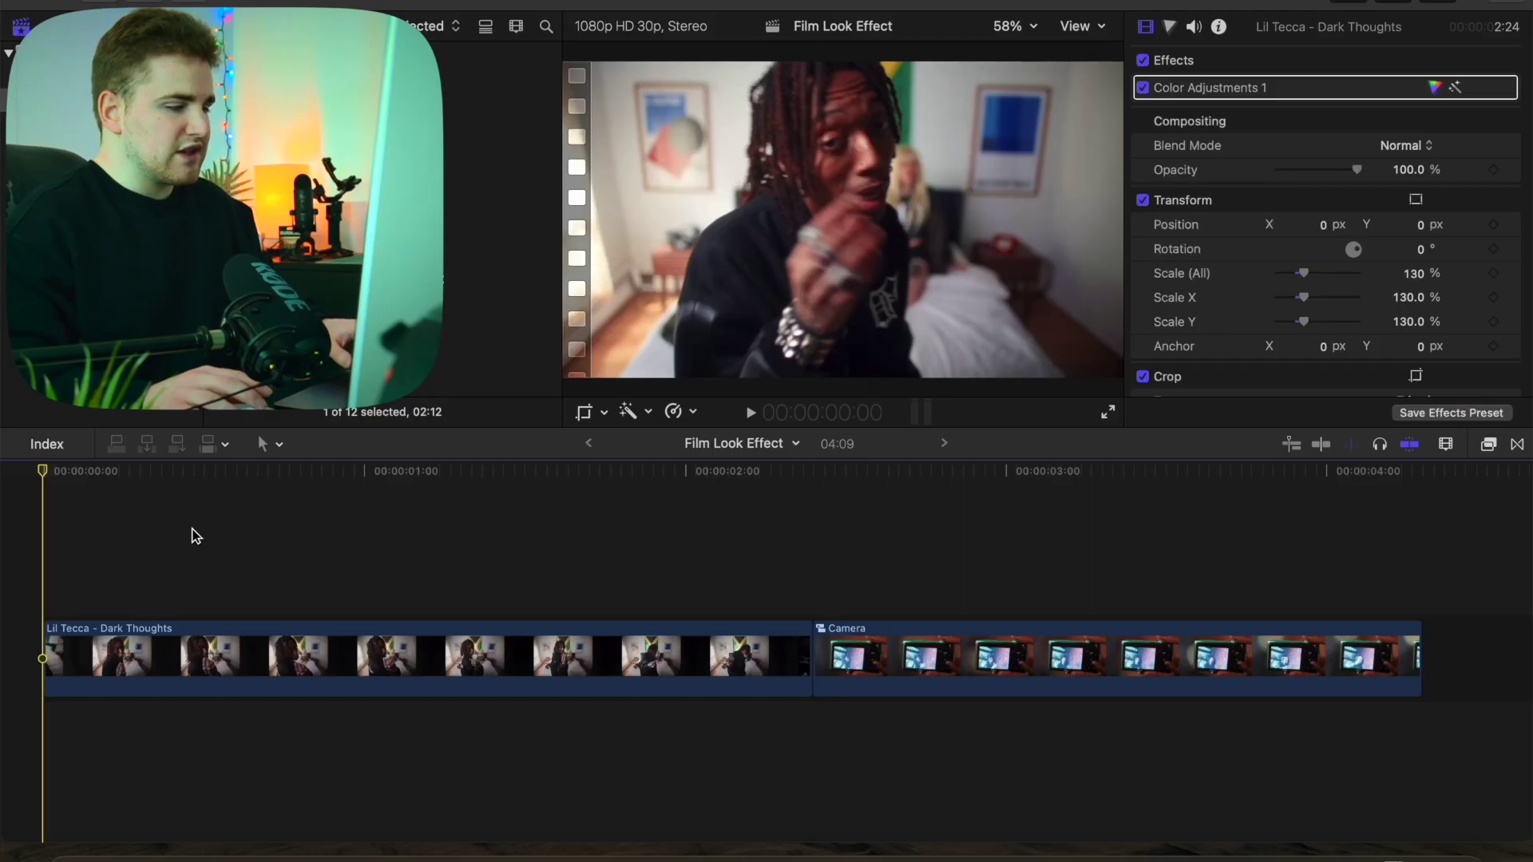
# Play the edit and stop on the Camera clip at 3:07
pyautogui.press('space')
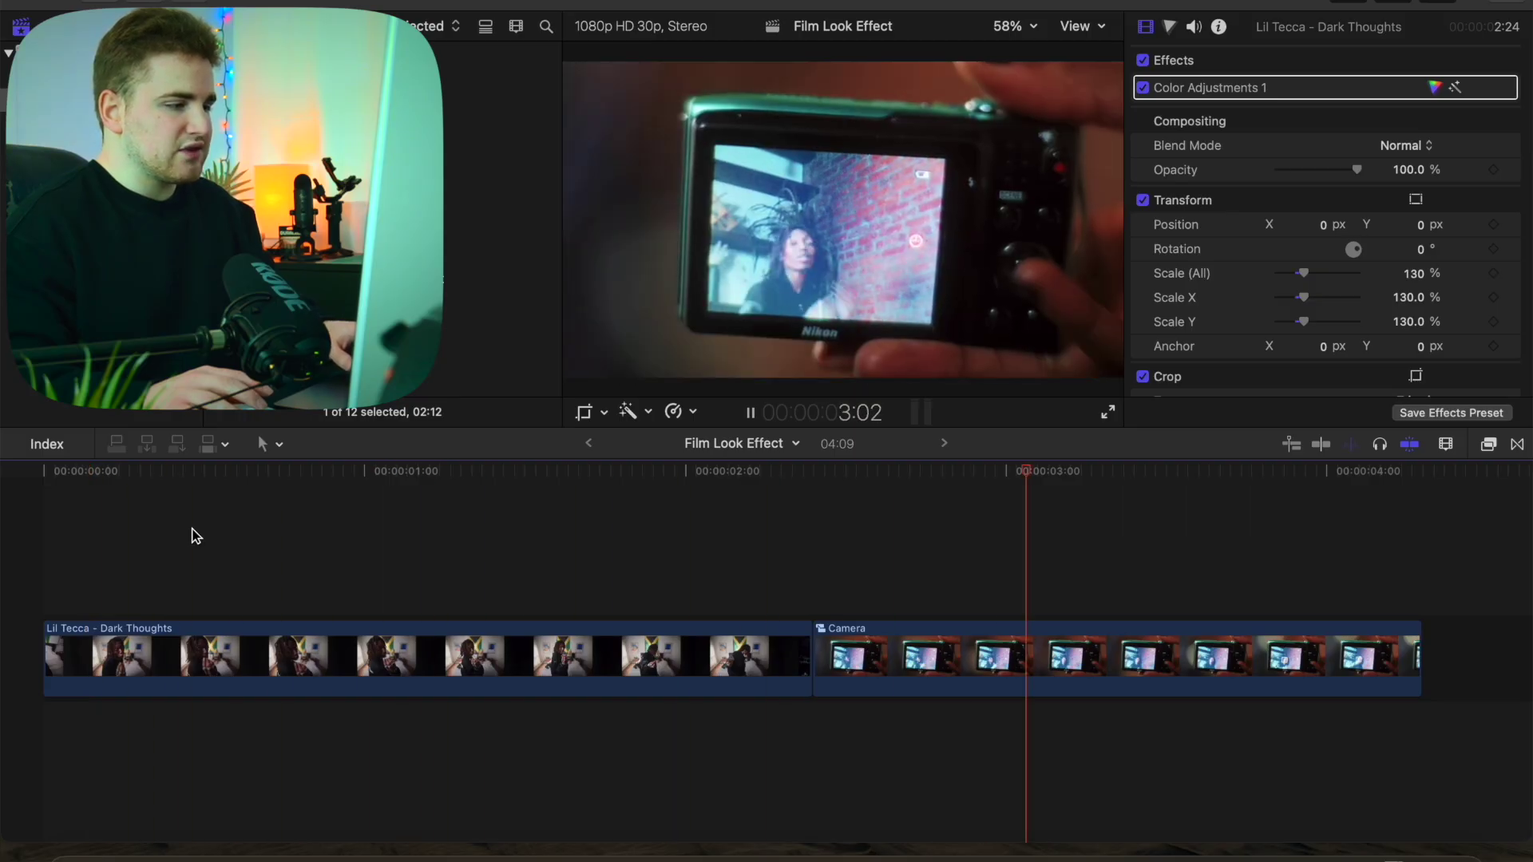
pyautogui.press('space')
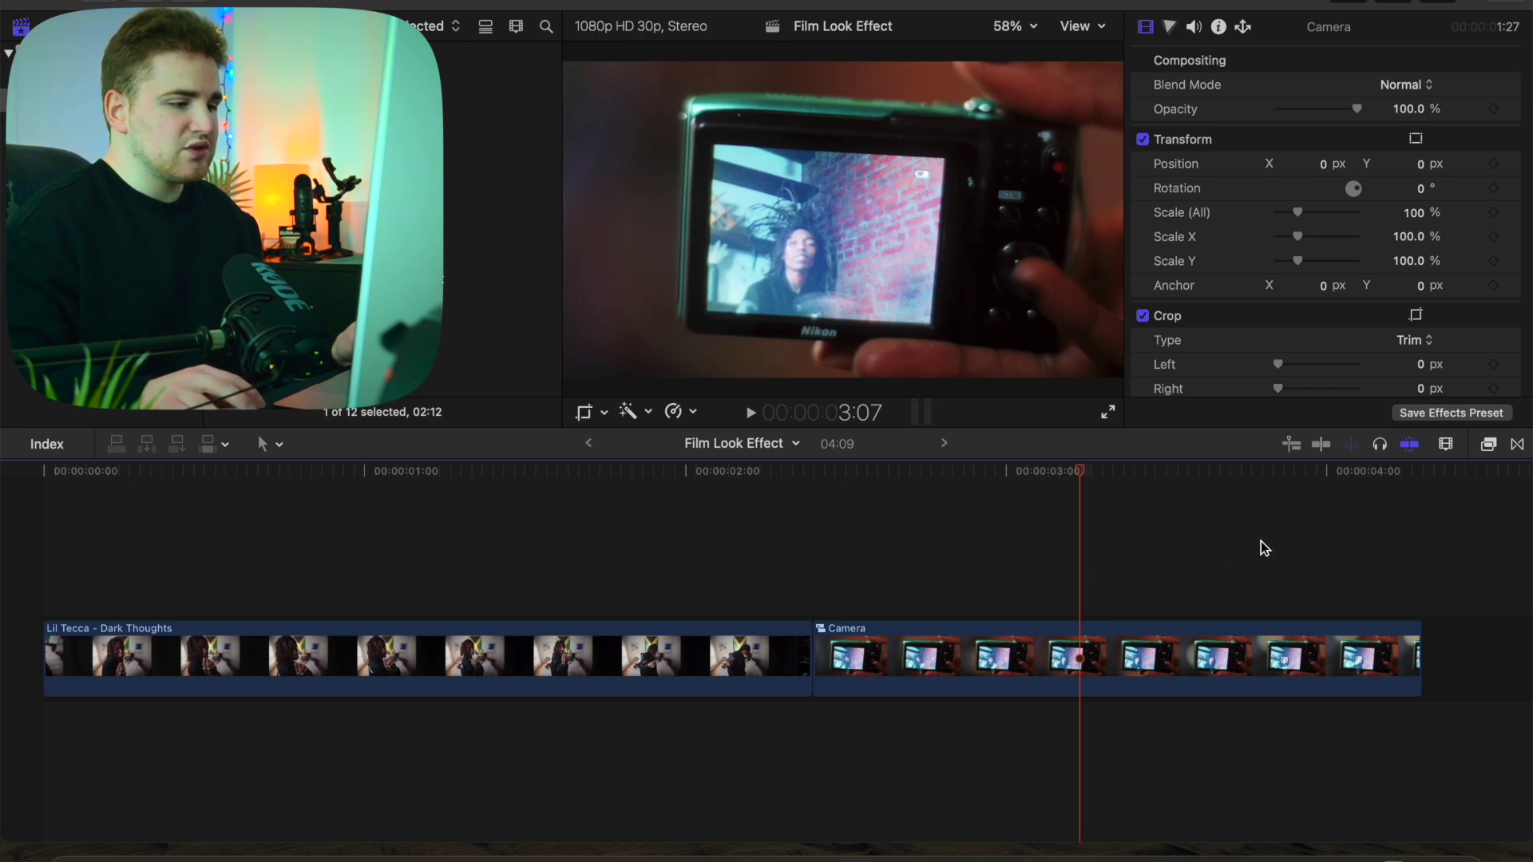
# Apply Magnetic Mask from the Masks and Keying effects to the Camera clip
pyautogui.click(1488, 445)
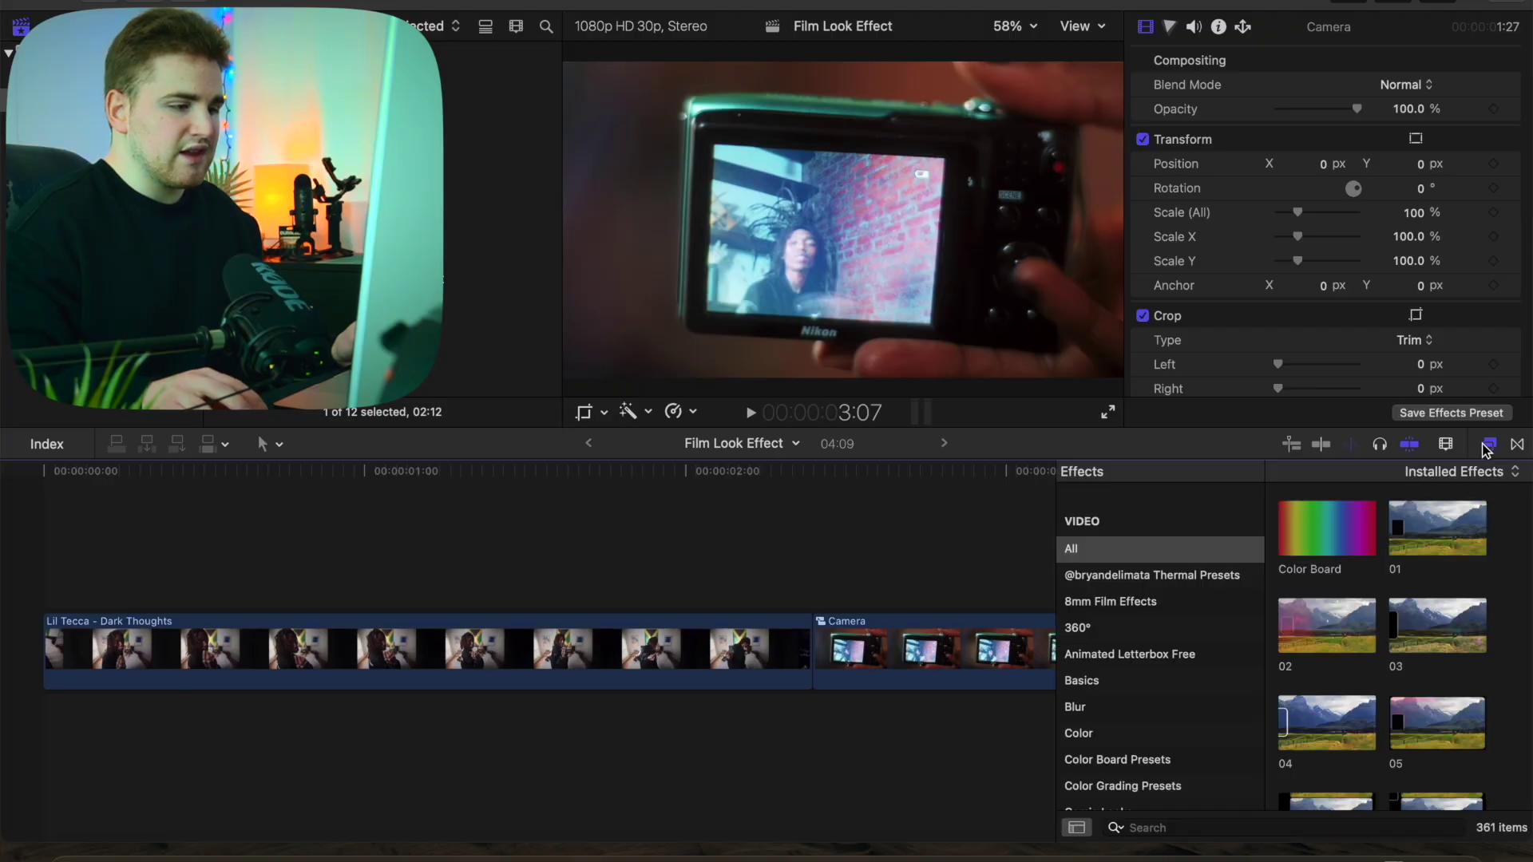
pyautogui.scroll(-10, 1204, 678)
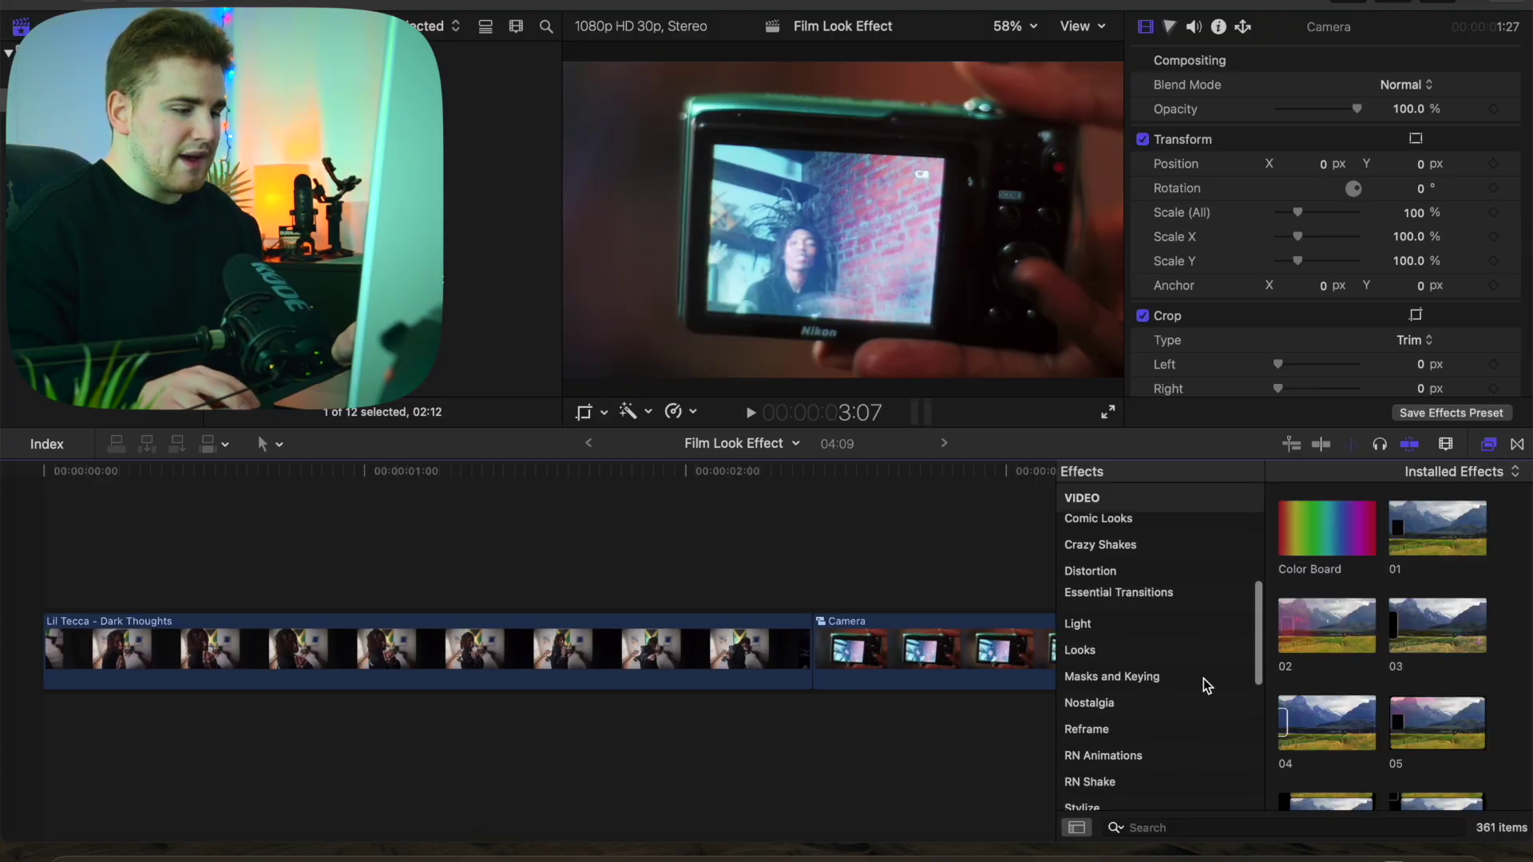
pyautogui.click(1146, 679)
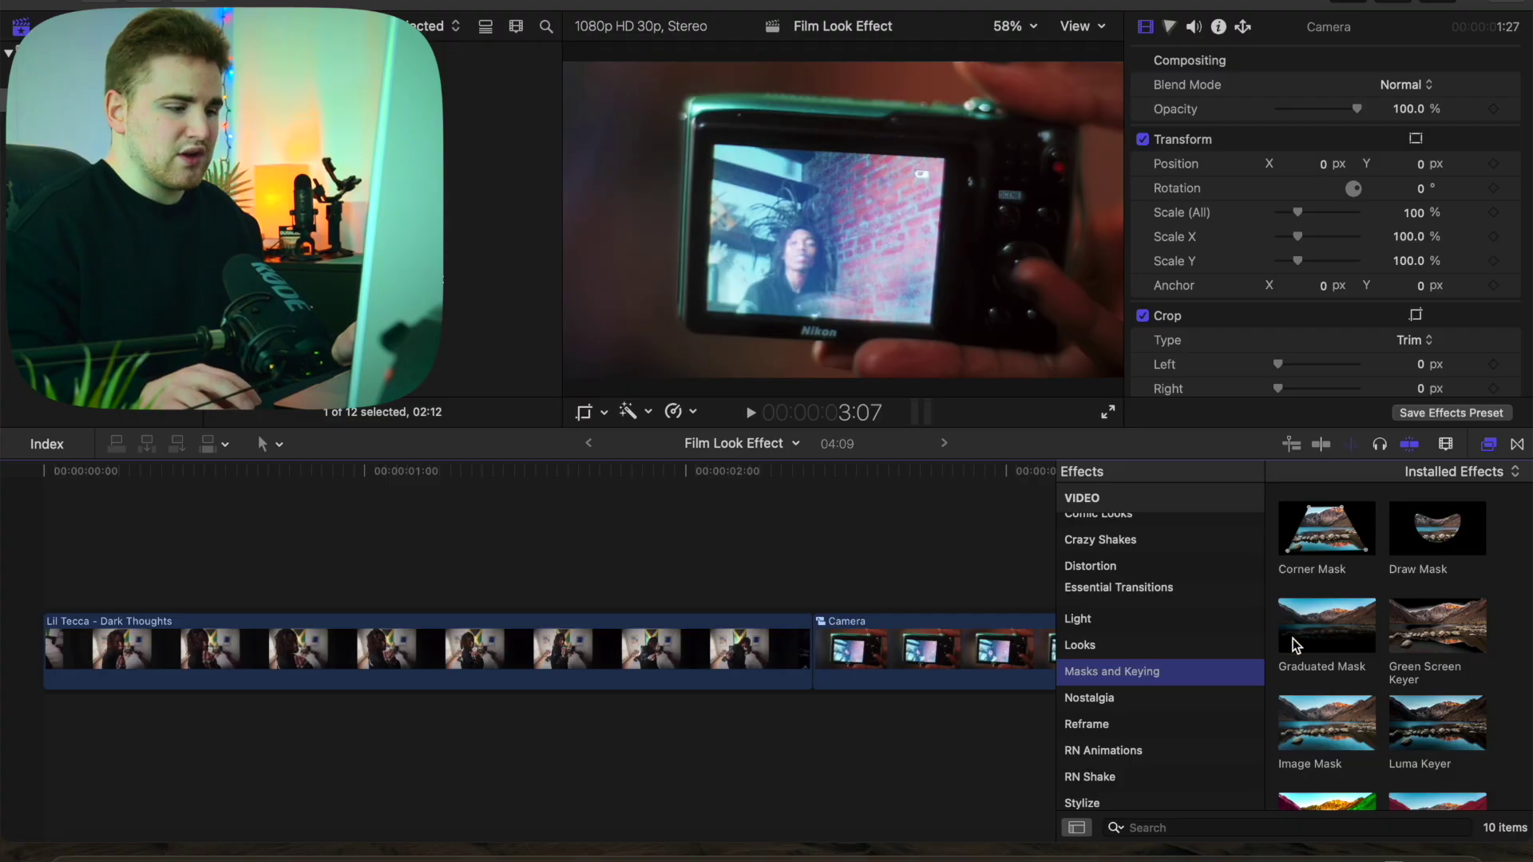
pyautogui.scroll(-4, 1295, 644)
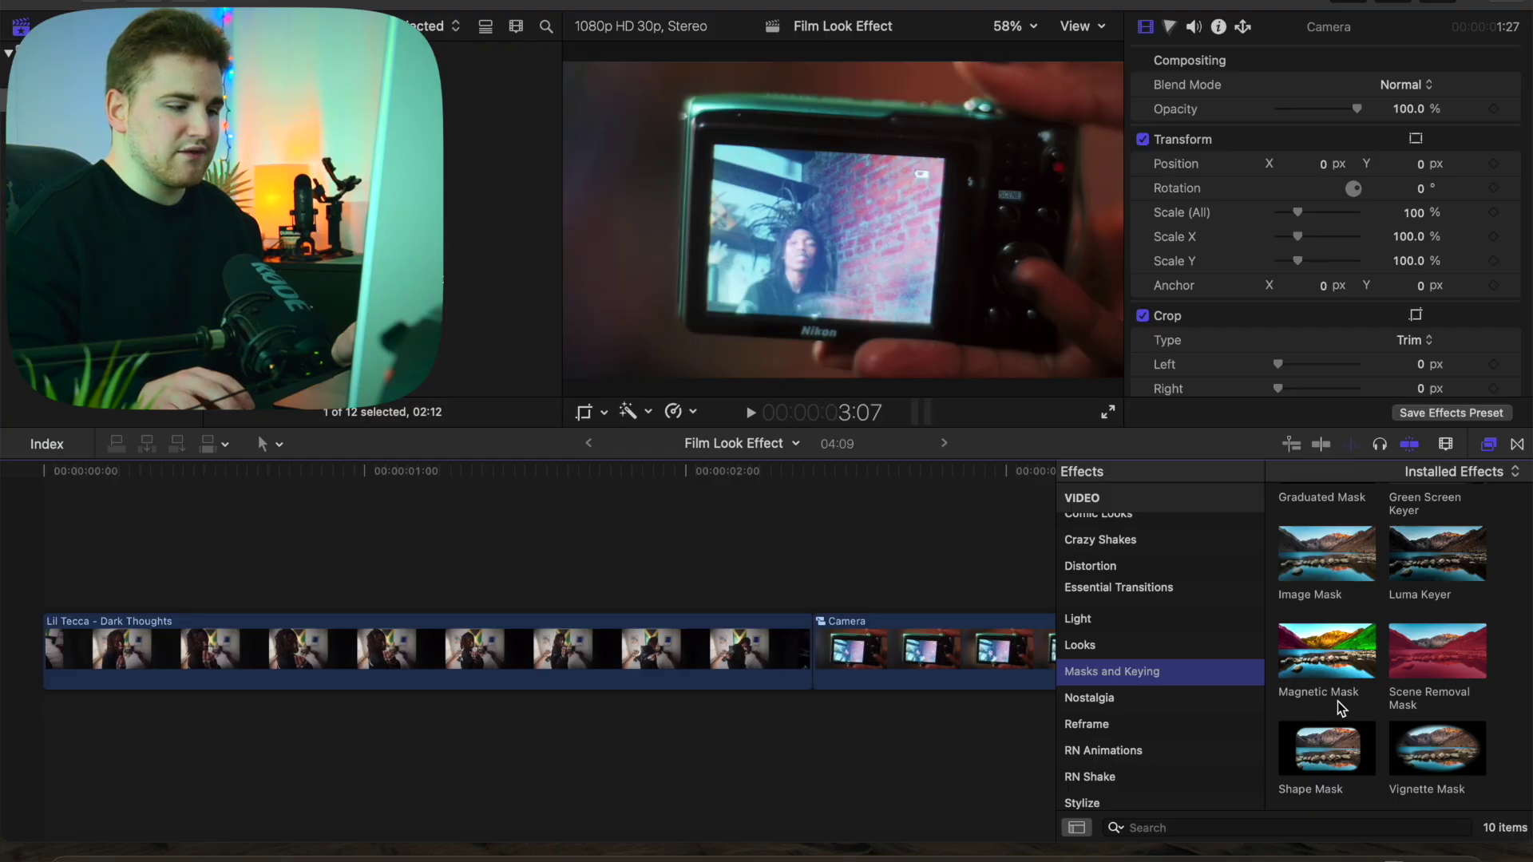
pyautogui.moveTo(1338, 701); pyautogui.dragTo(1049, 637)
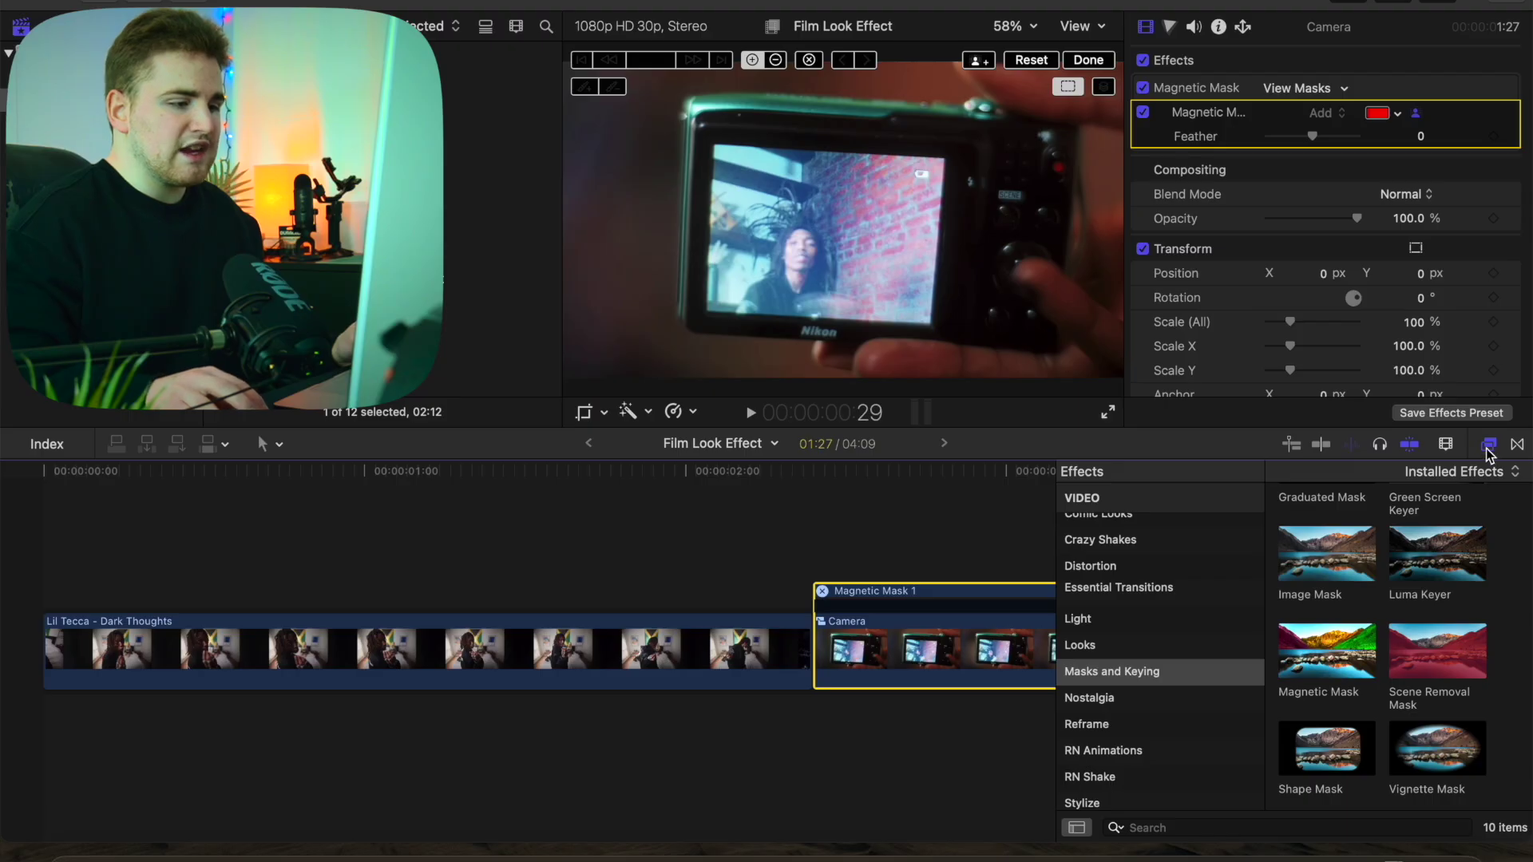
# Close the effects library and mark the camera's screen as the mask subject
pyautogui.click(1489, 445)
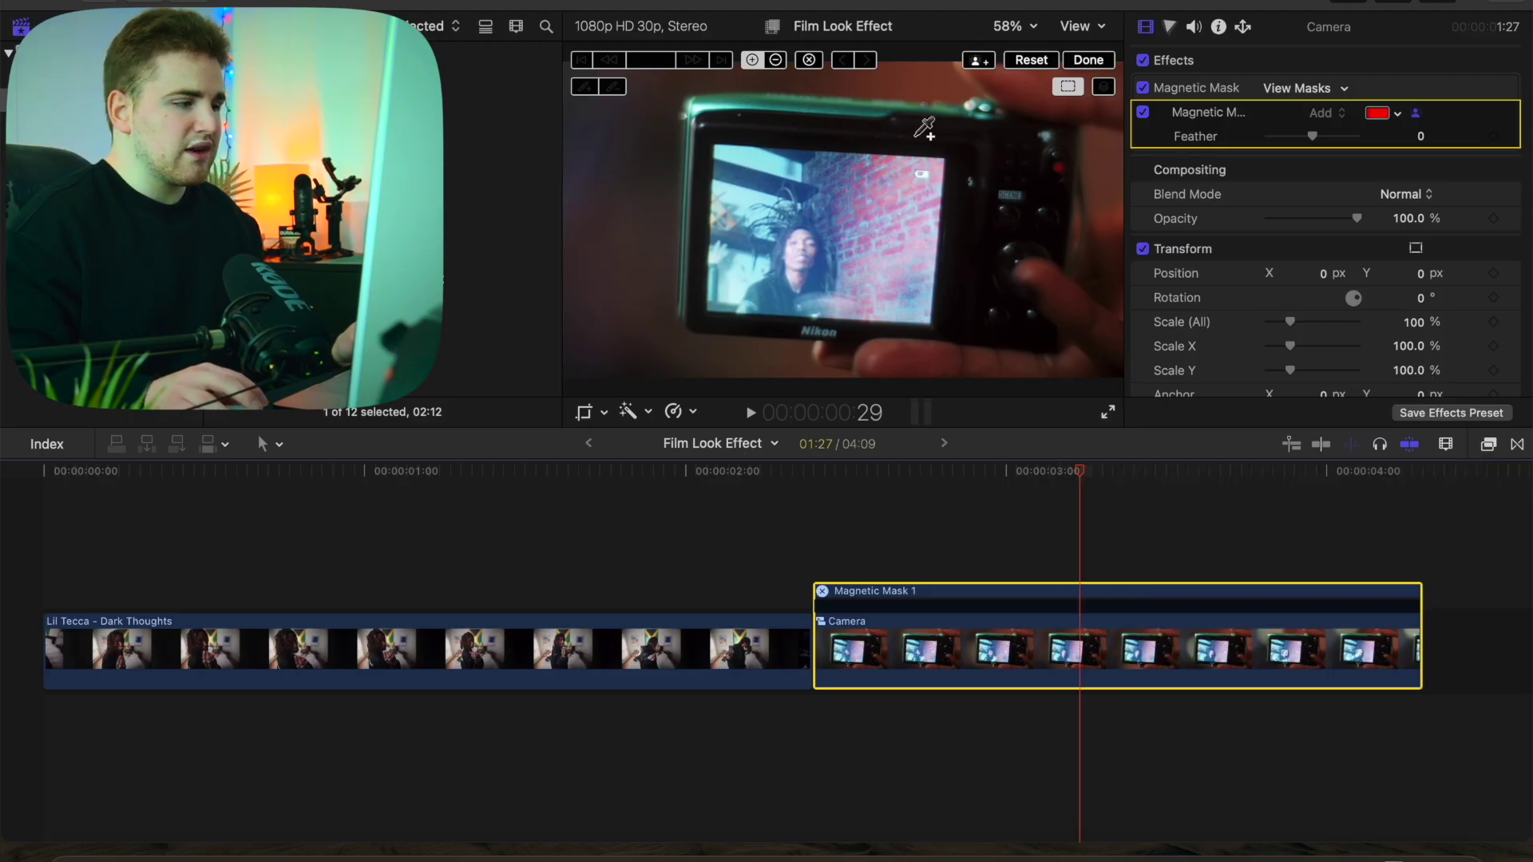
pyautogui.click(858, 219)
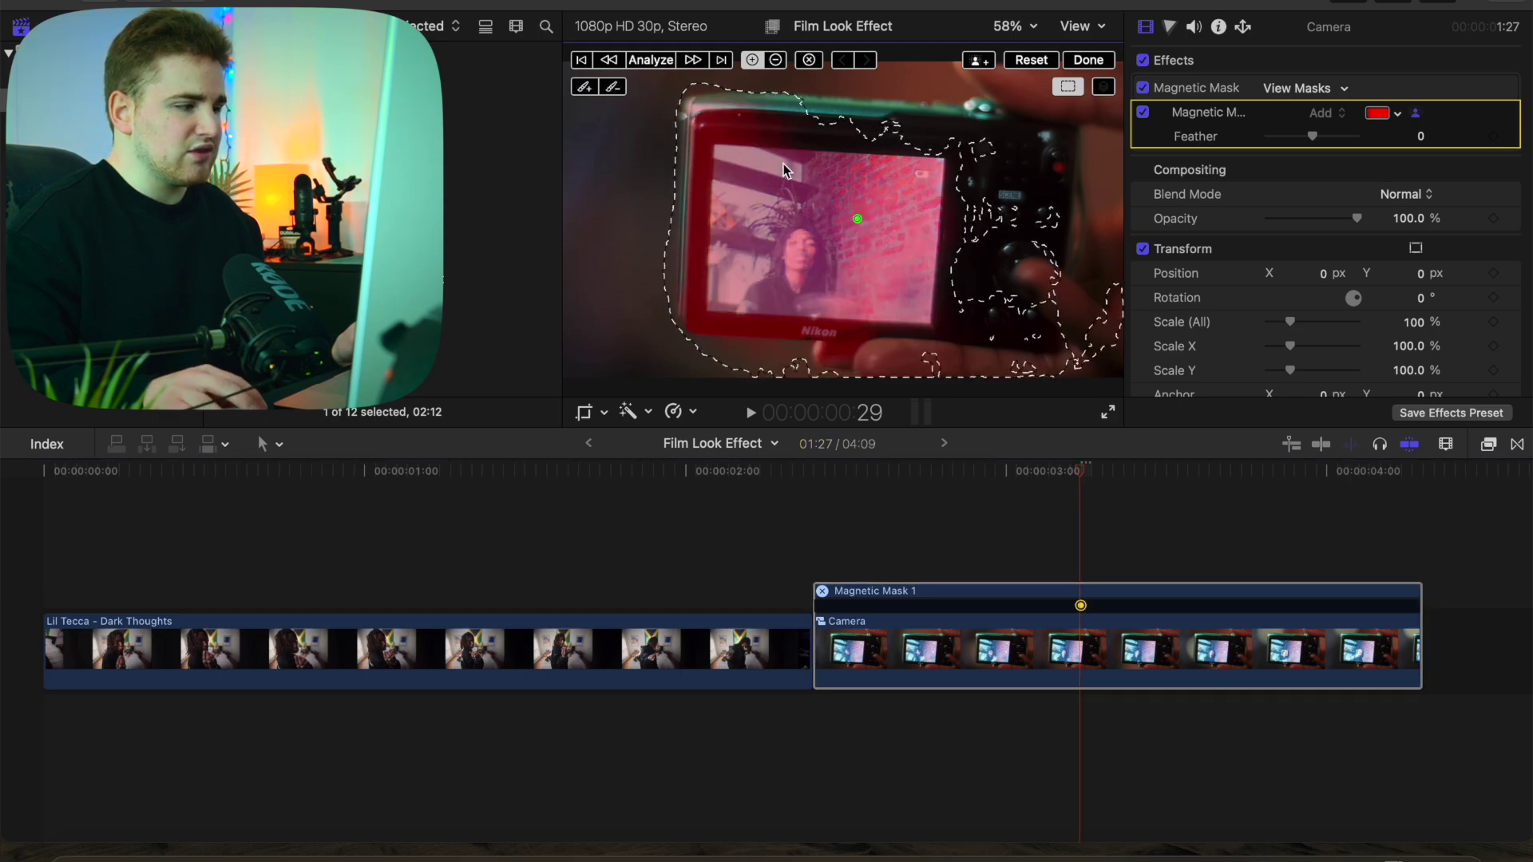
pyautogui.click(776, 60)
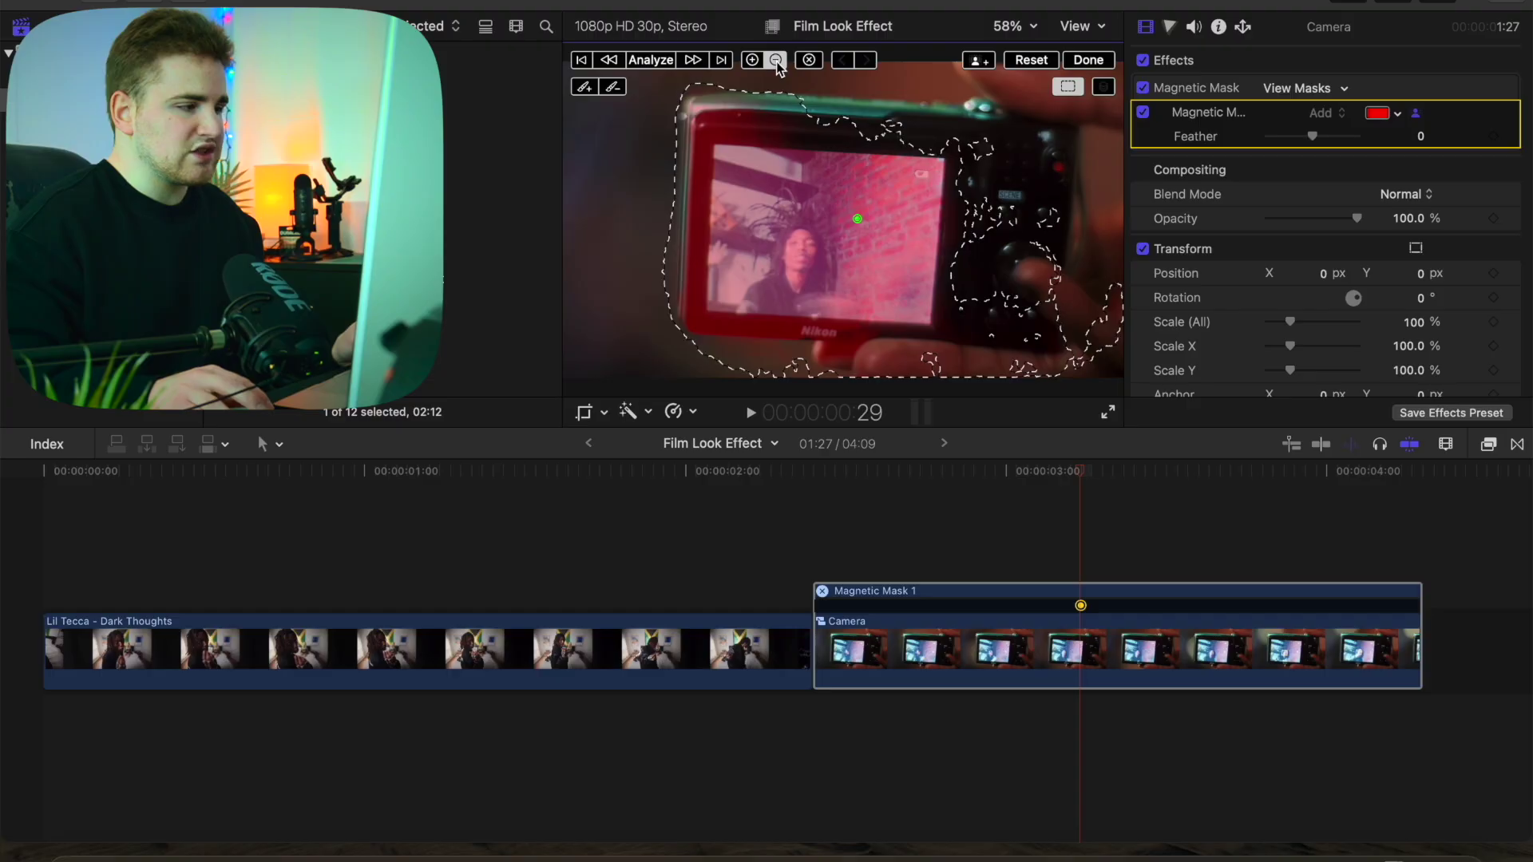
# Subtract the camera's body, top and left edges and the hand so the mask outlines only the screen
pyautogui.click(957, 233)
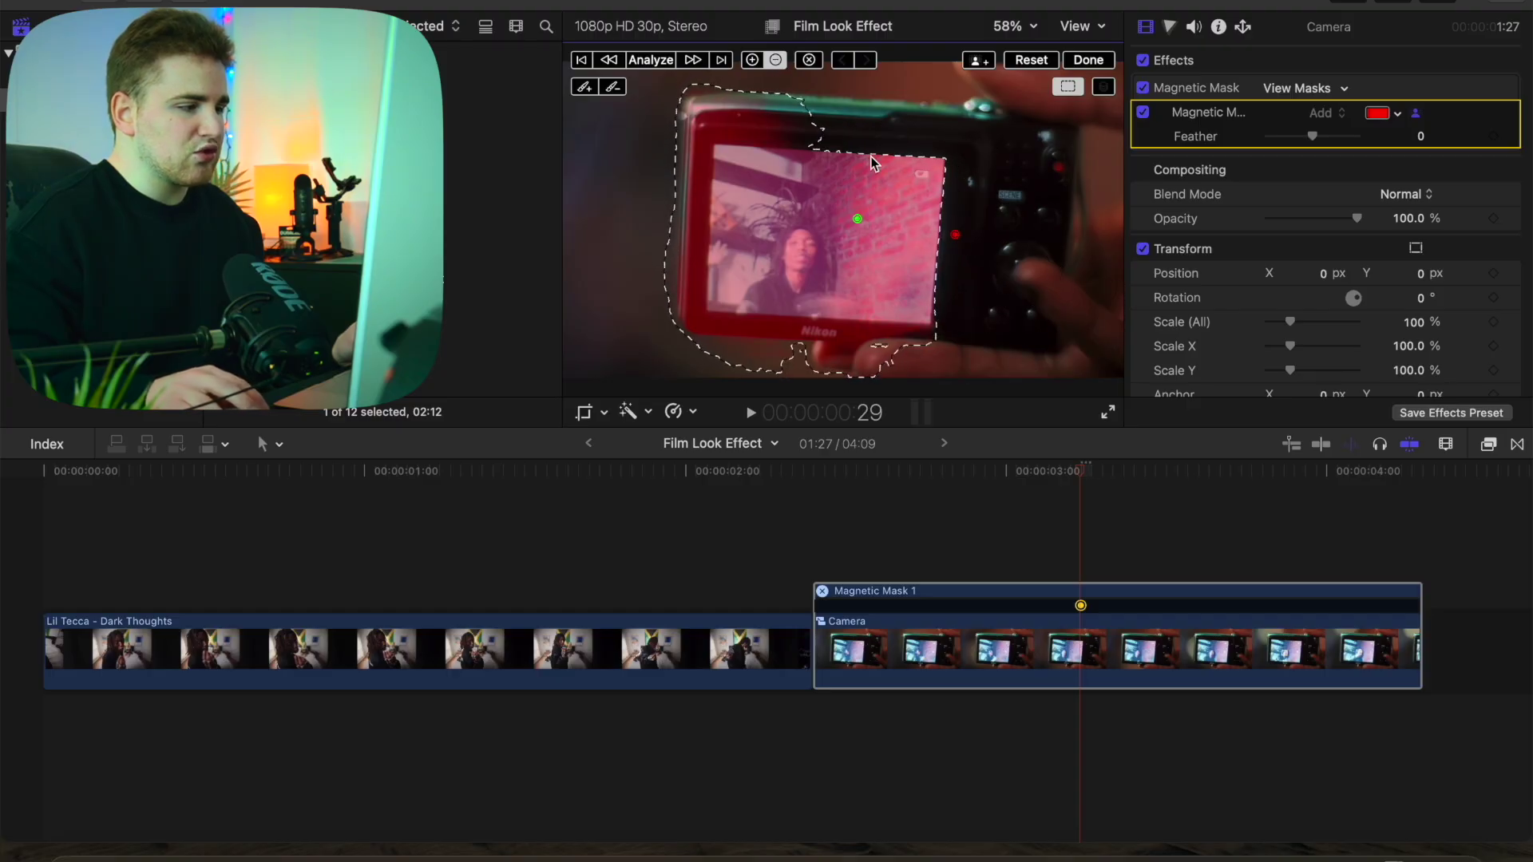
pyautogui.click(812, 127)
pyautogui.click(691, 190)
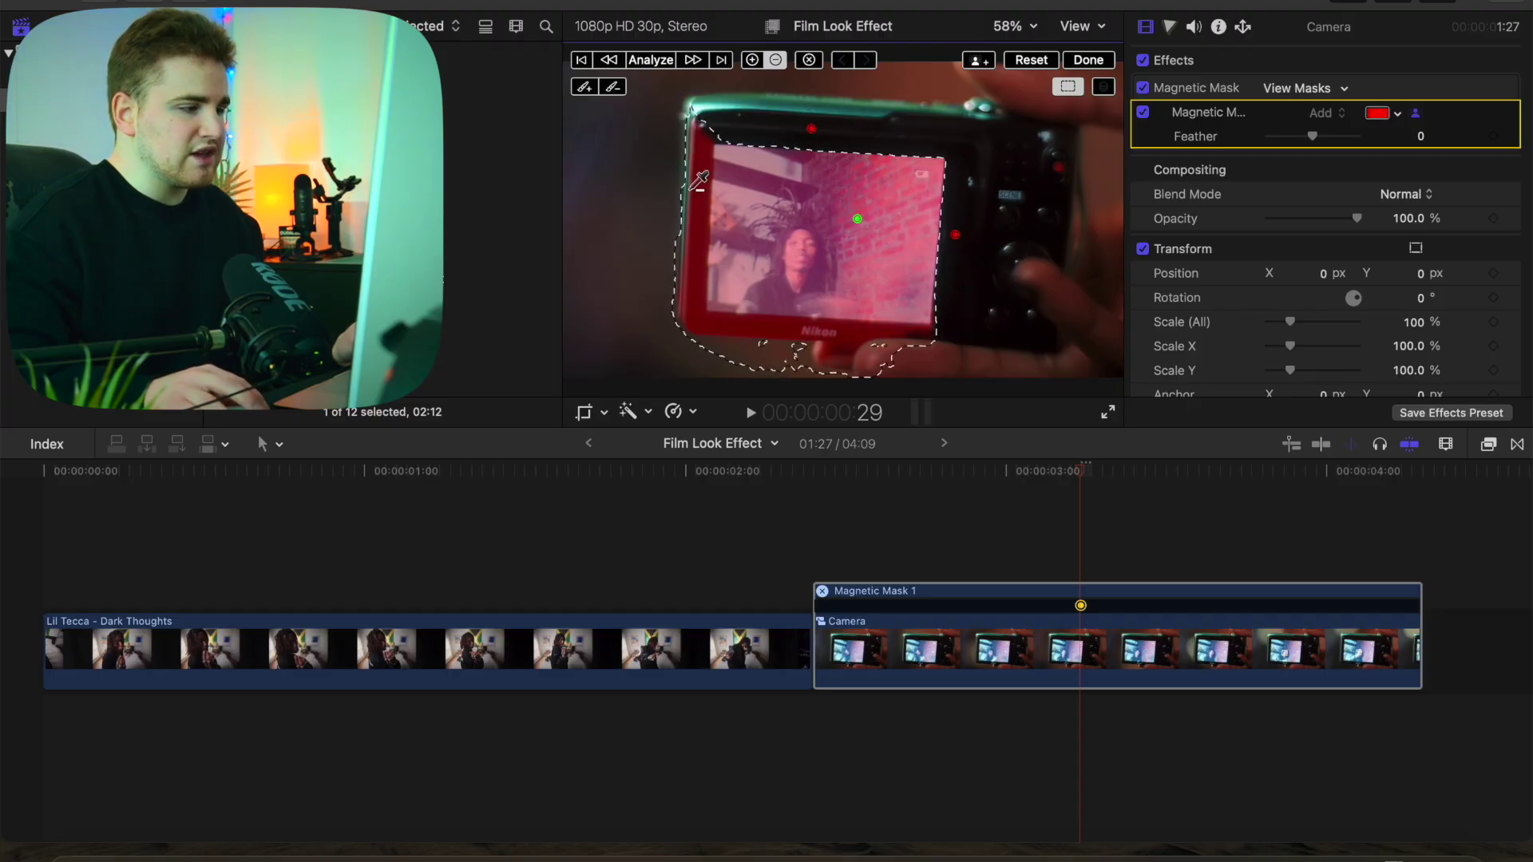
pyautogui.click(696, 302)
pyautogui.click(747, 323)
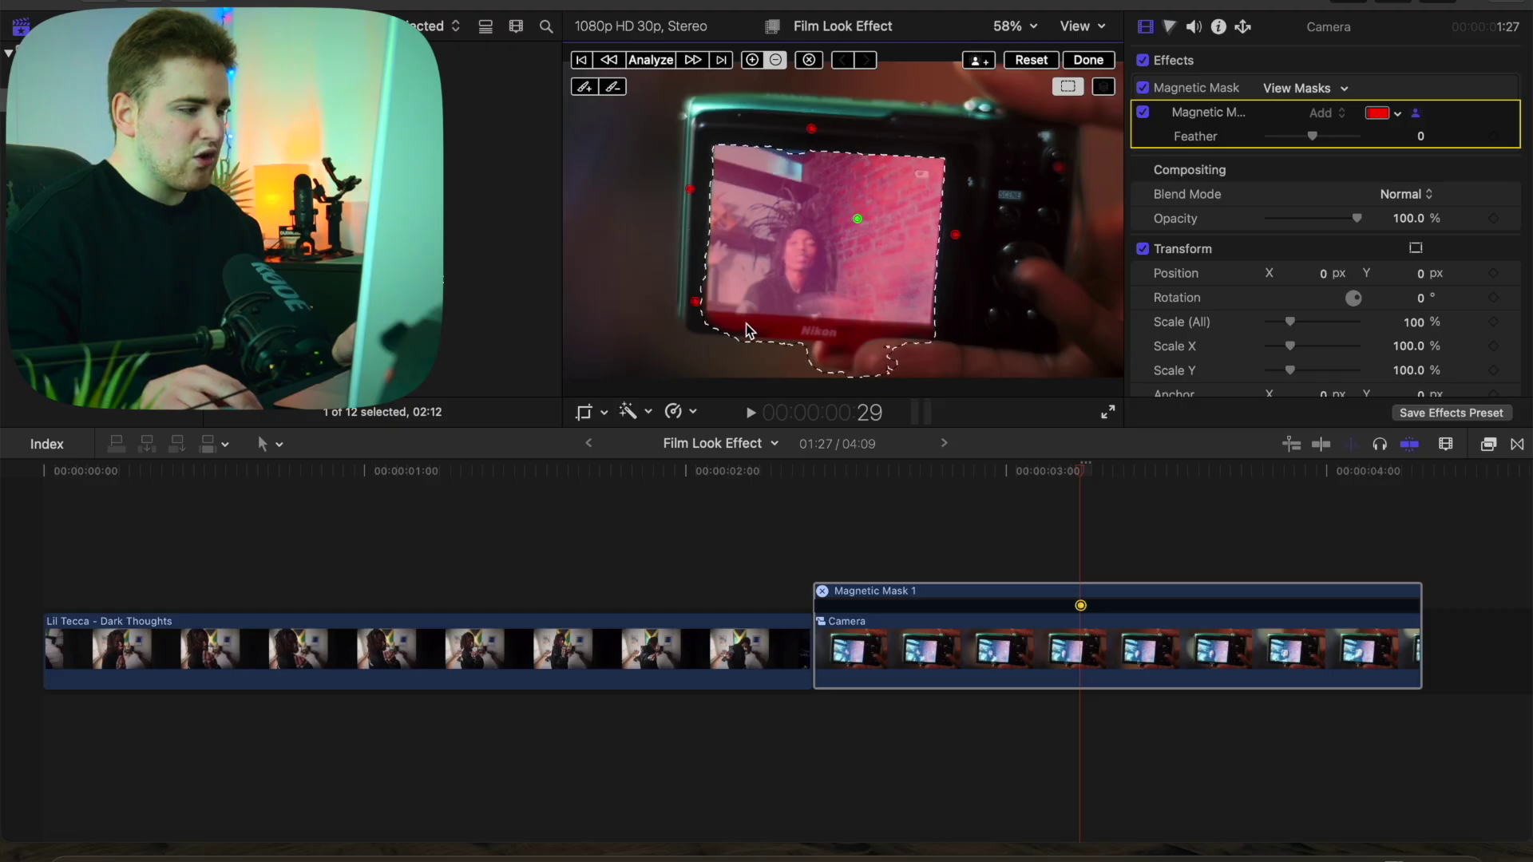
pyautogui.click(843, 340)
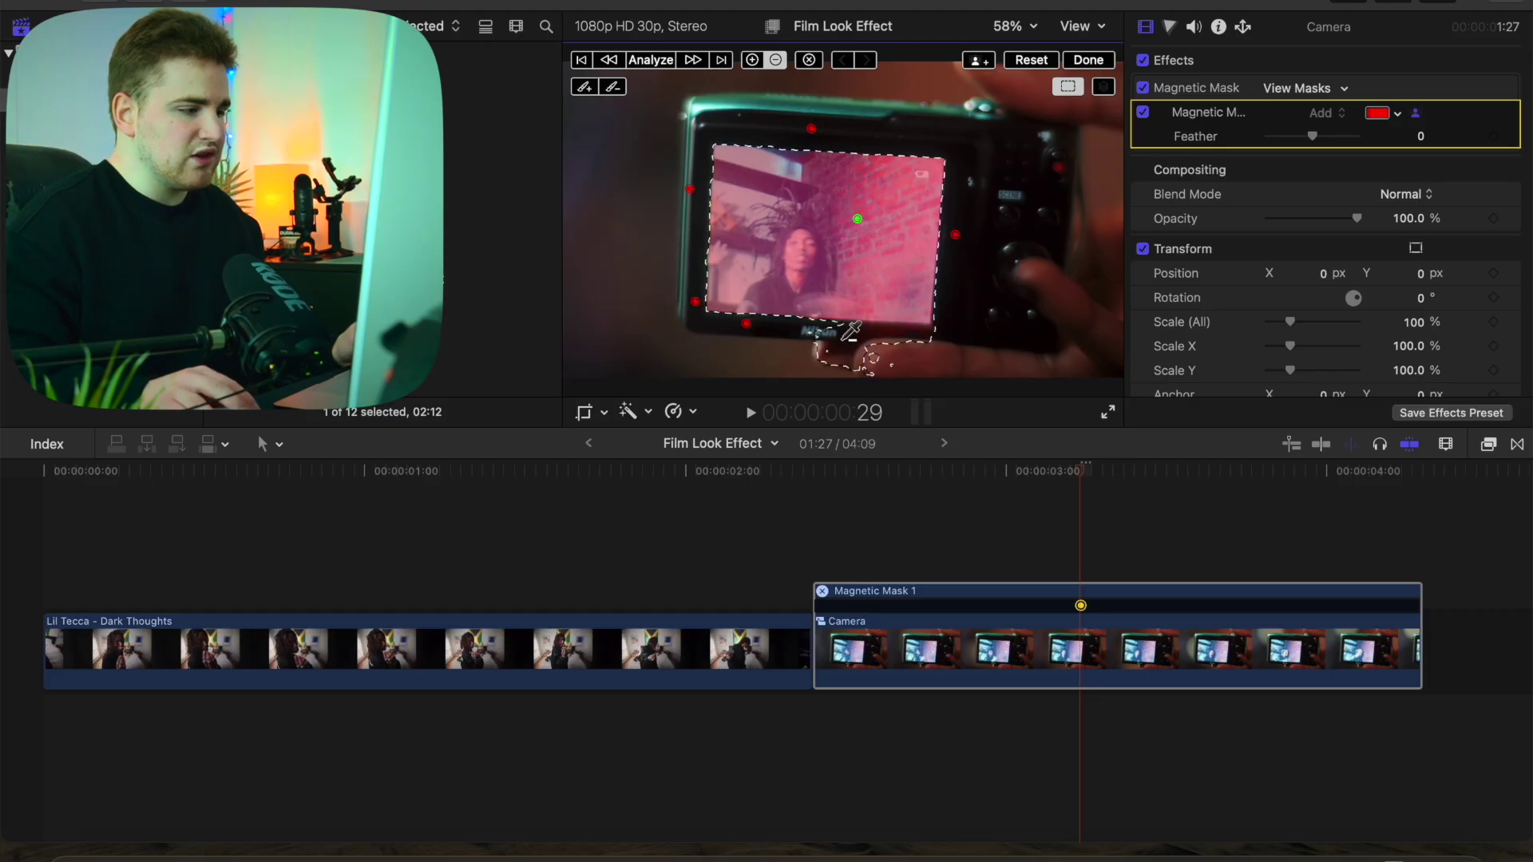
pyautogui.click(898, 328)
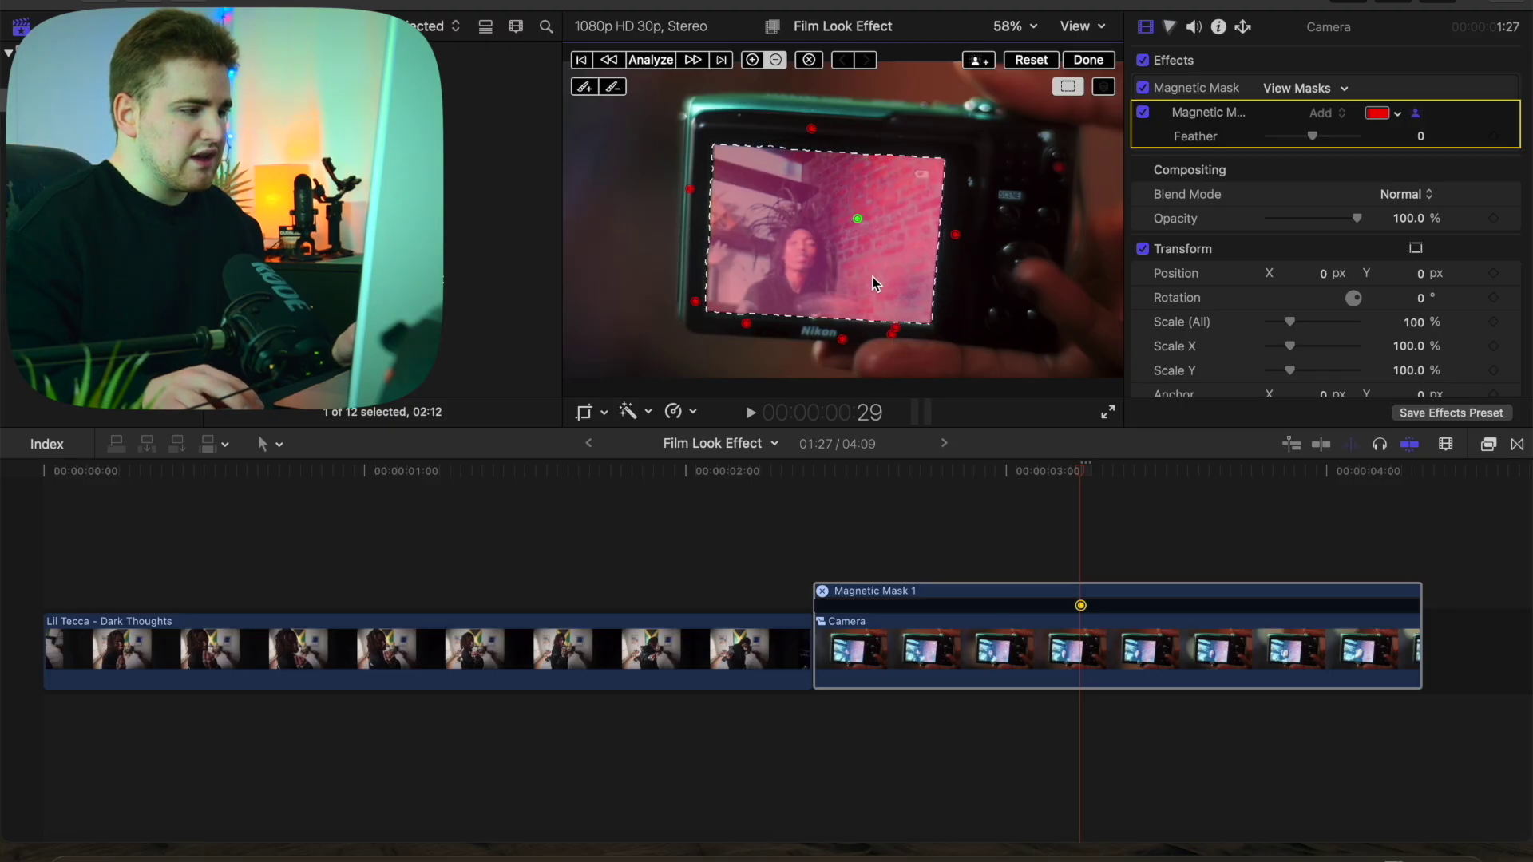
pyautogui.click(773, 128)
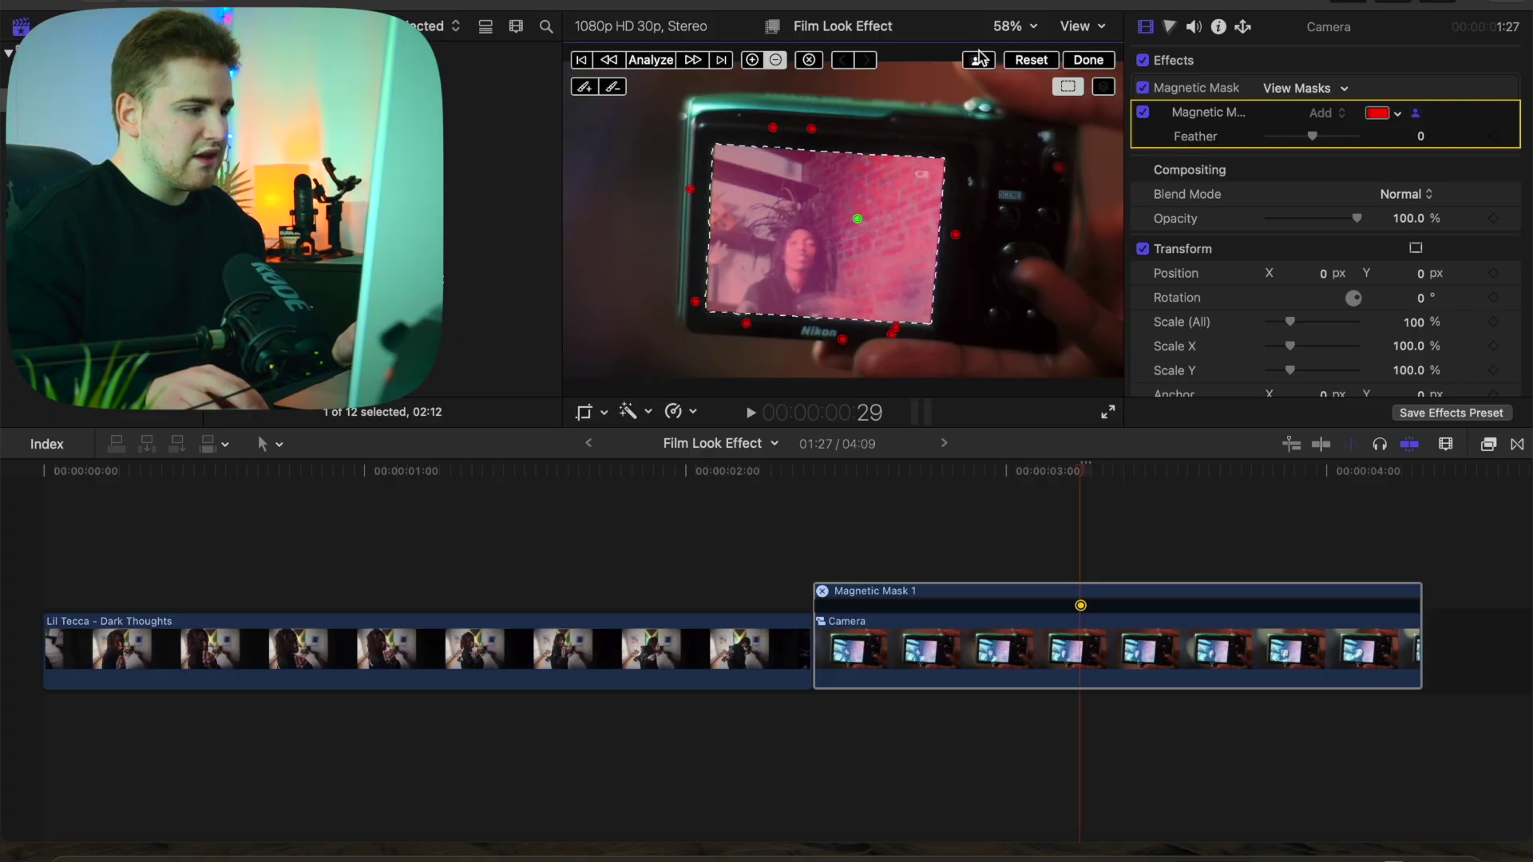
pyautogui.click(1019, 36)
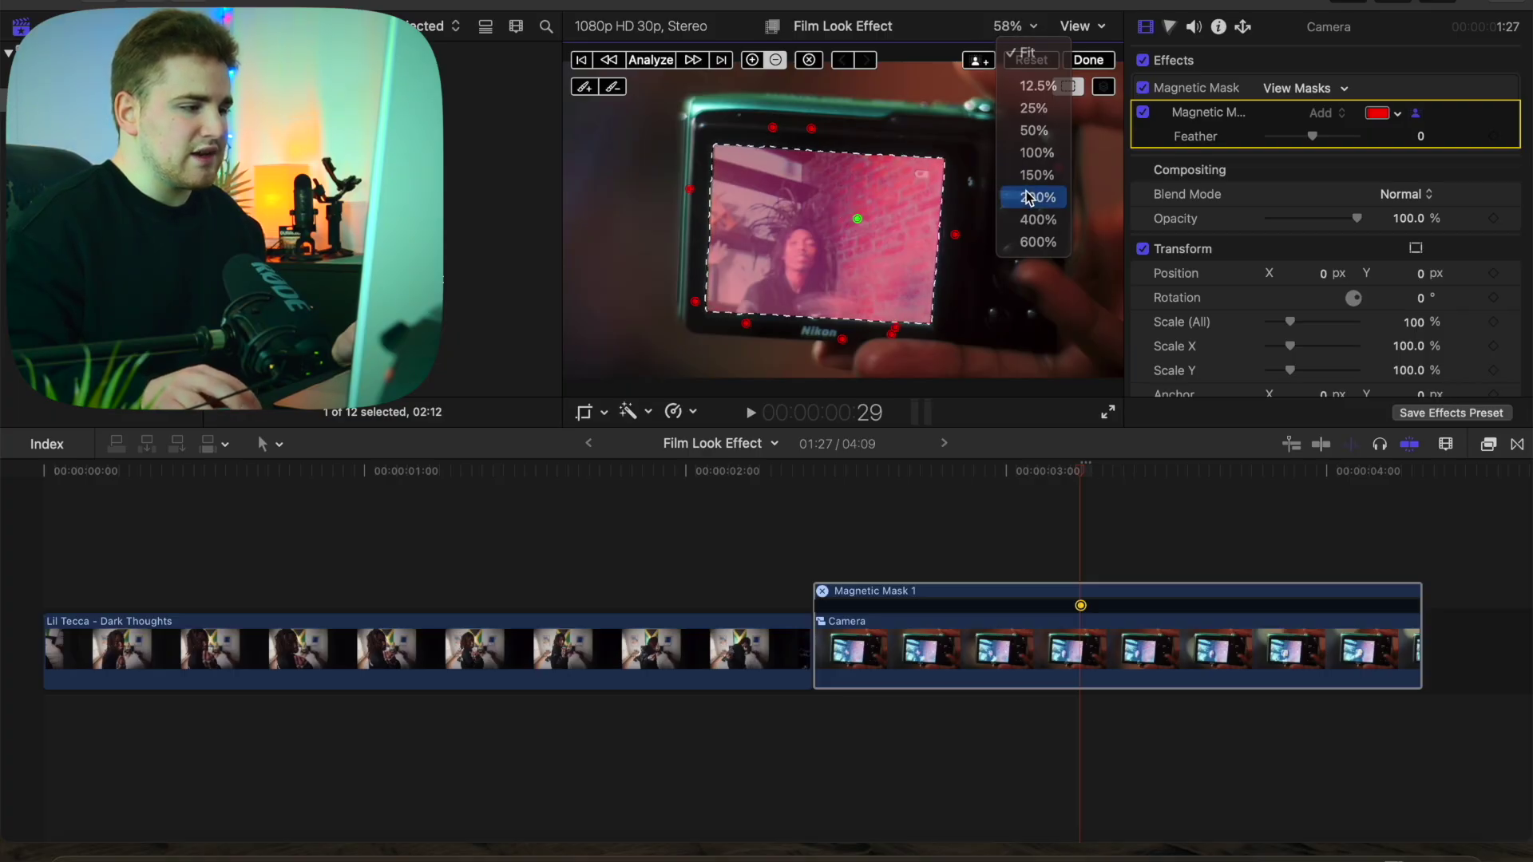
# Zoom the viewer to 200% then 150% and pan to inspect the mask's edges
pyautogui.click(1030, 191)
pyautogui.click(1006, 27)
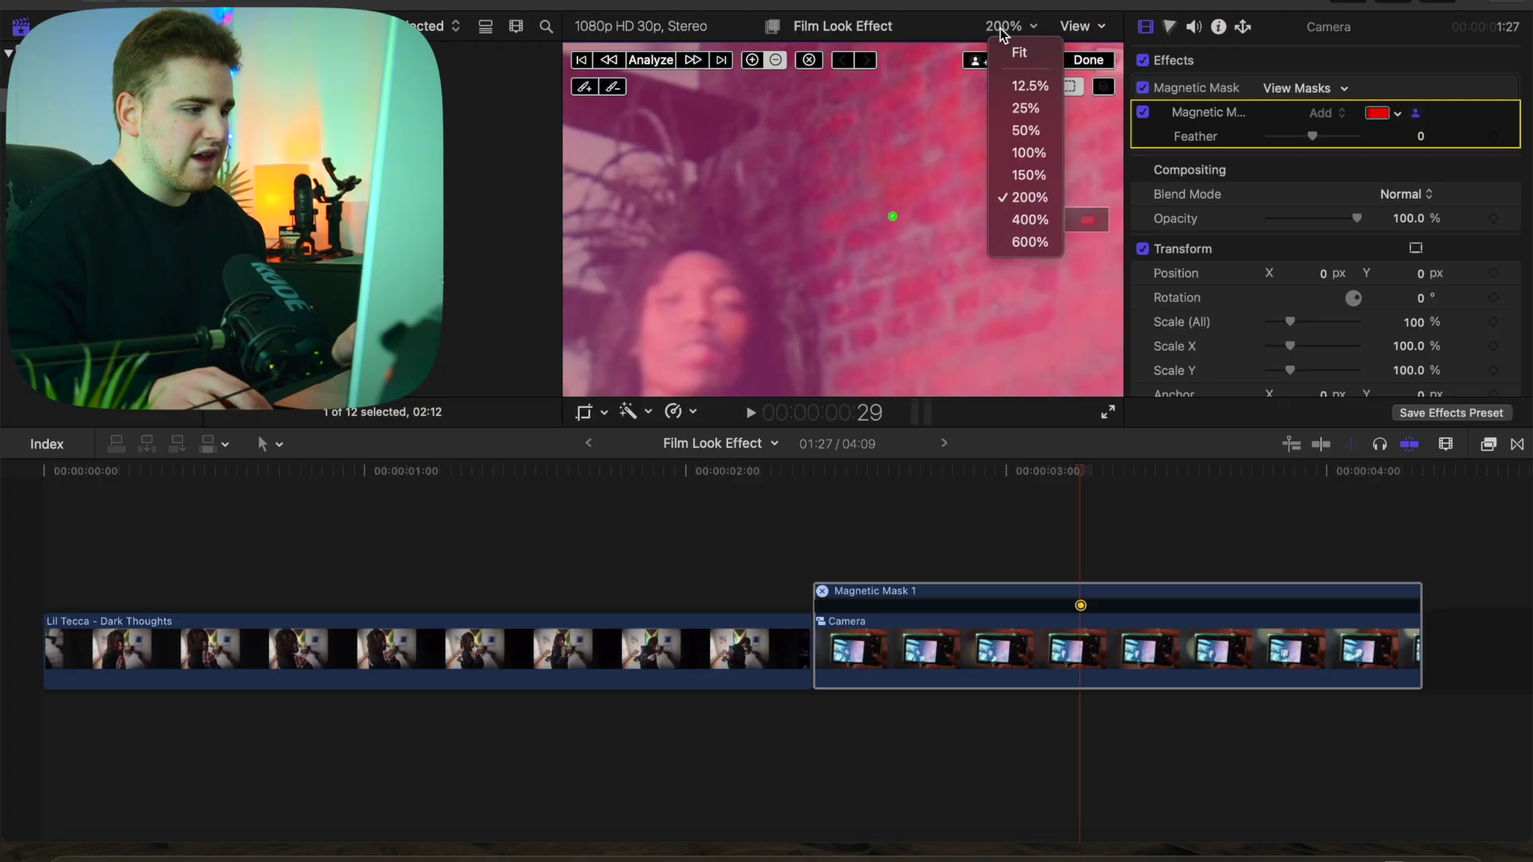
pyautogui.click(1018, 176)
pyautogui.scroll(5, 1086, 218)
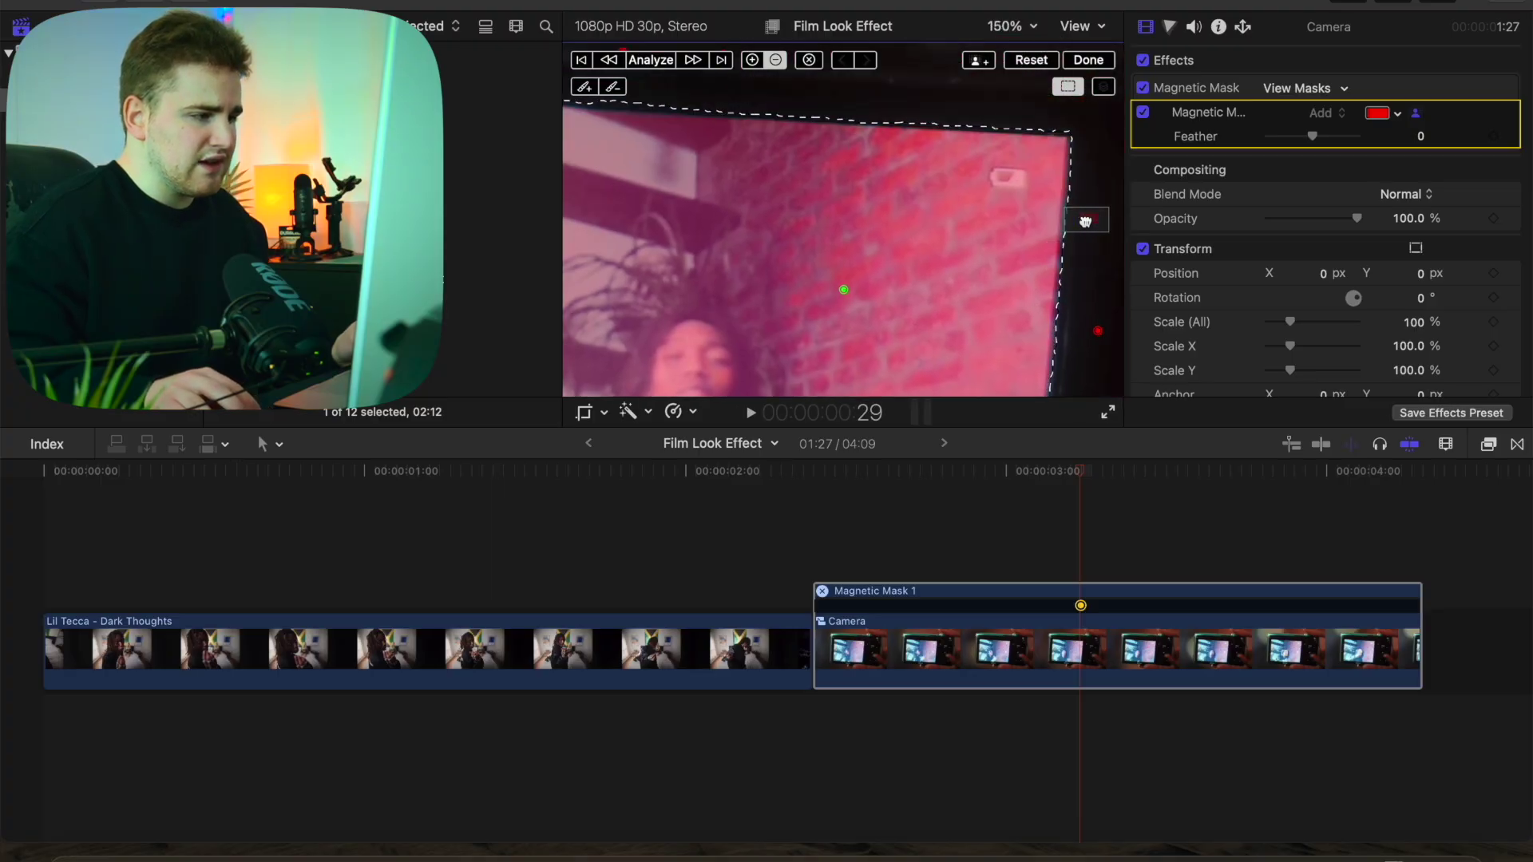
pyautogui.hscroll(-5, 1086, 218)
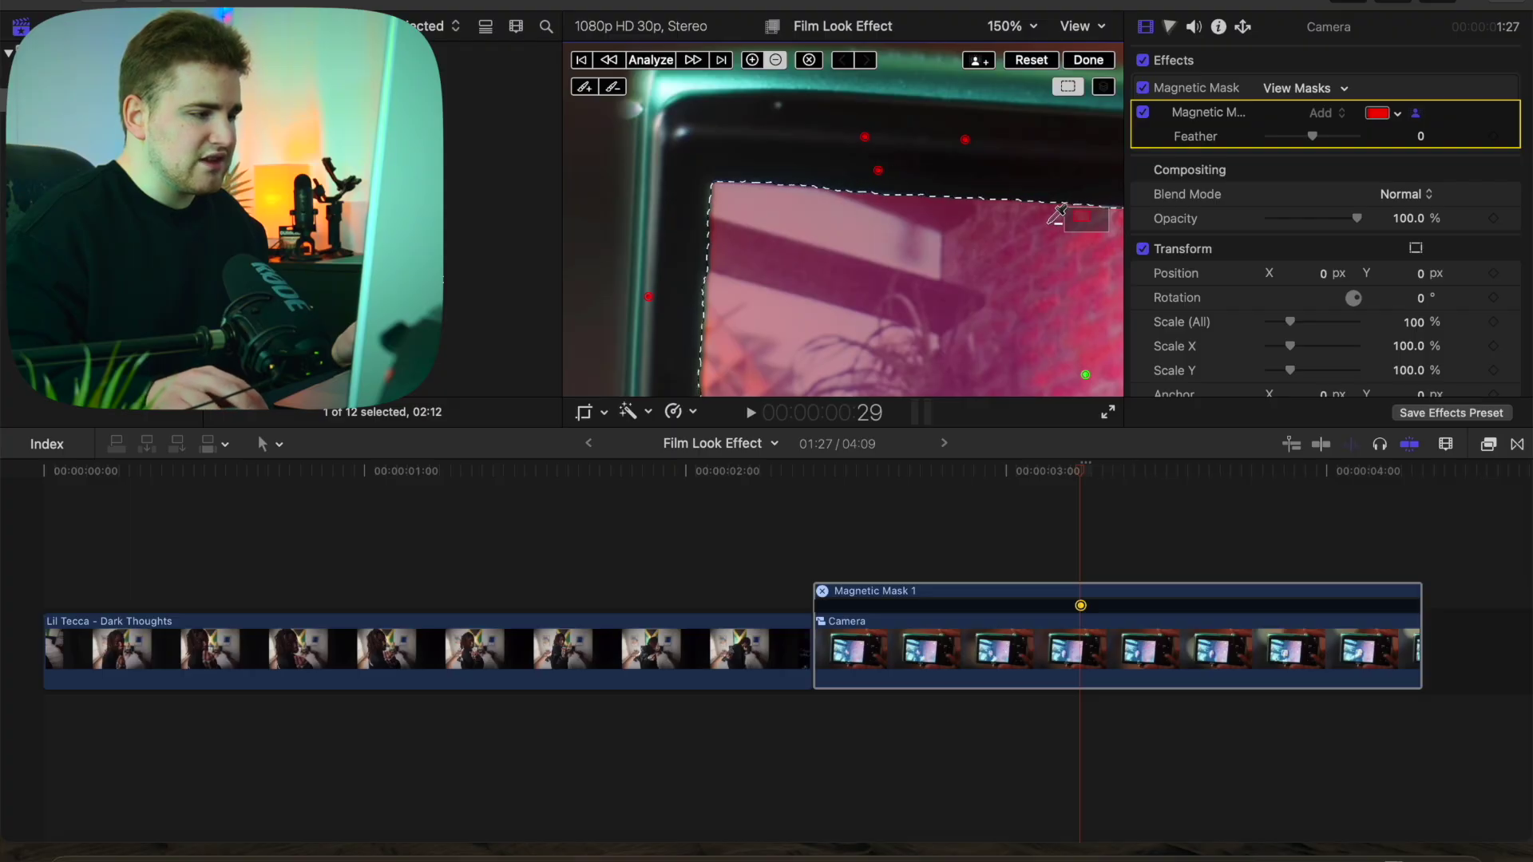
pyautogui.hscroll(5, 1086, 225)
pyautogui.scroll(-5, 1085, 226)
pyautogui.hscroll(2, 1085, 225)
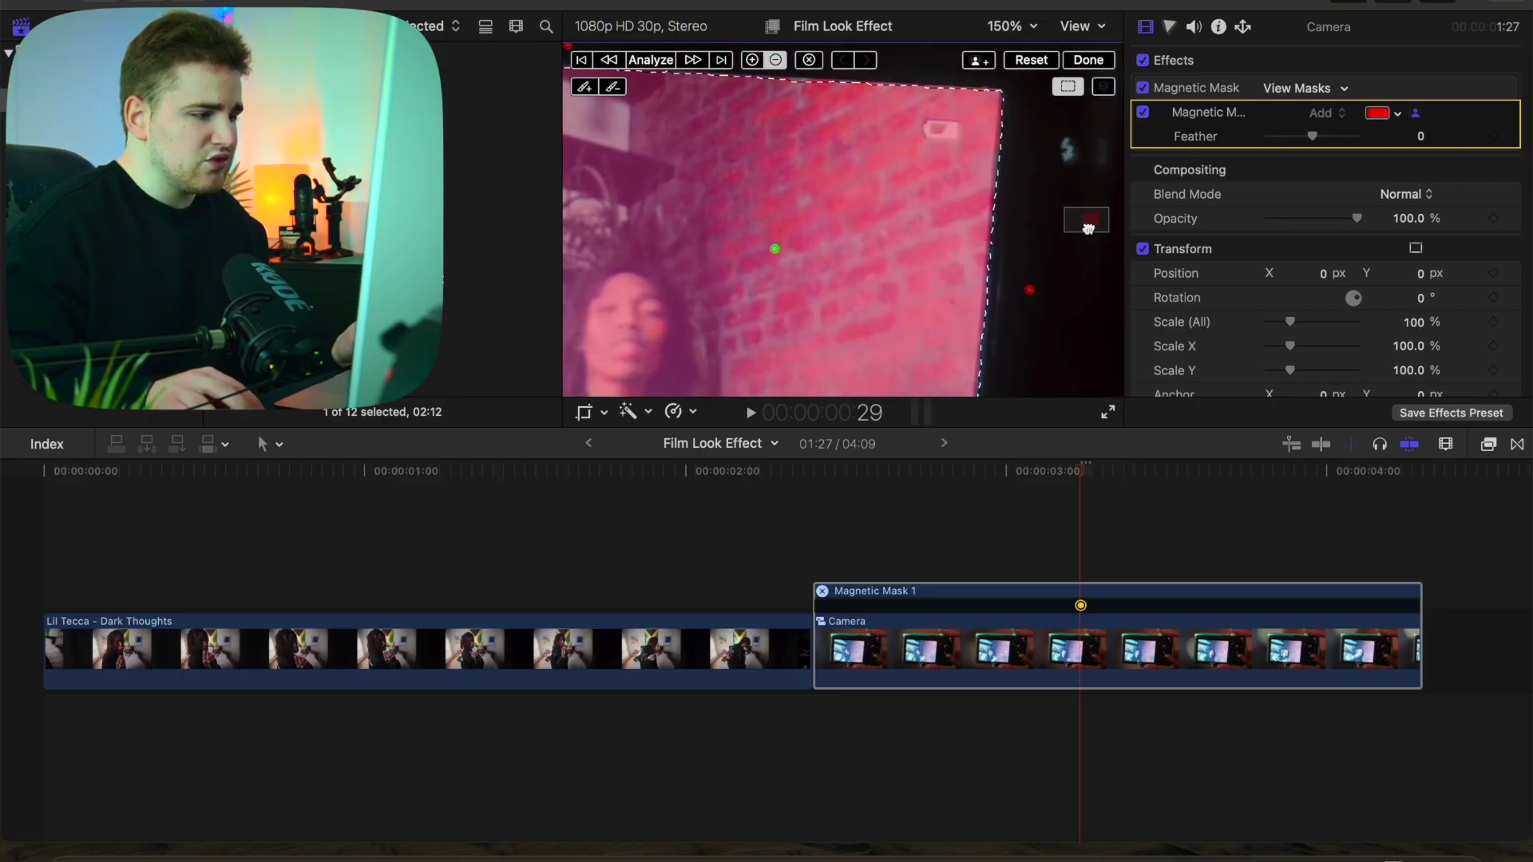
pyautogui.moveTo(1087, 233)
pyautogui.mouseDown()
pyautogui.moveTo(1075, 218)
pyautogui.moveTo(1086, 226)
pyautogui.mouseUp()
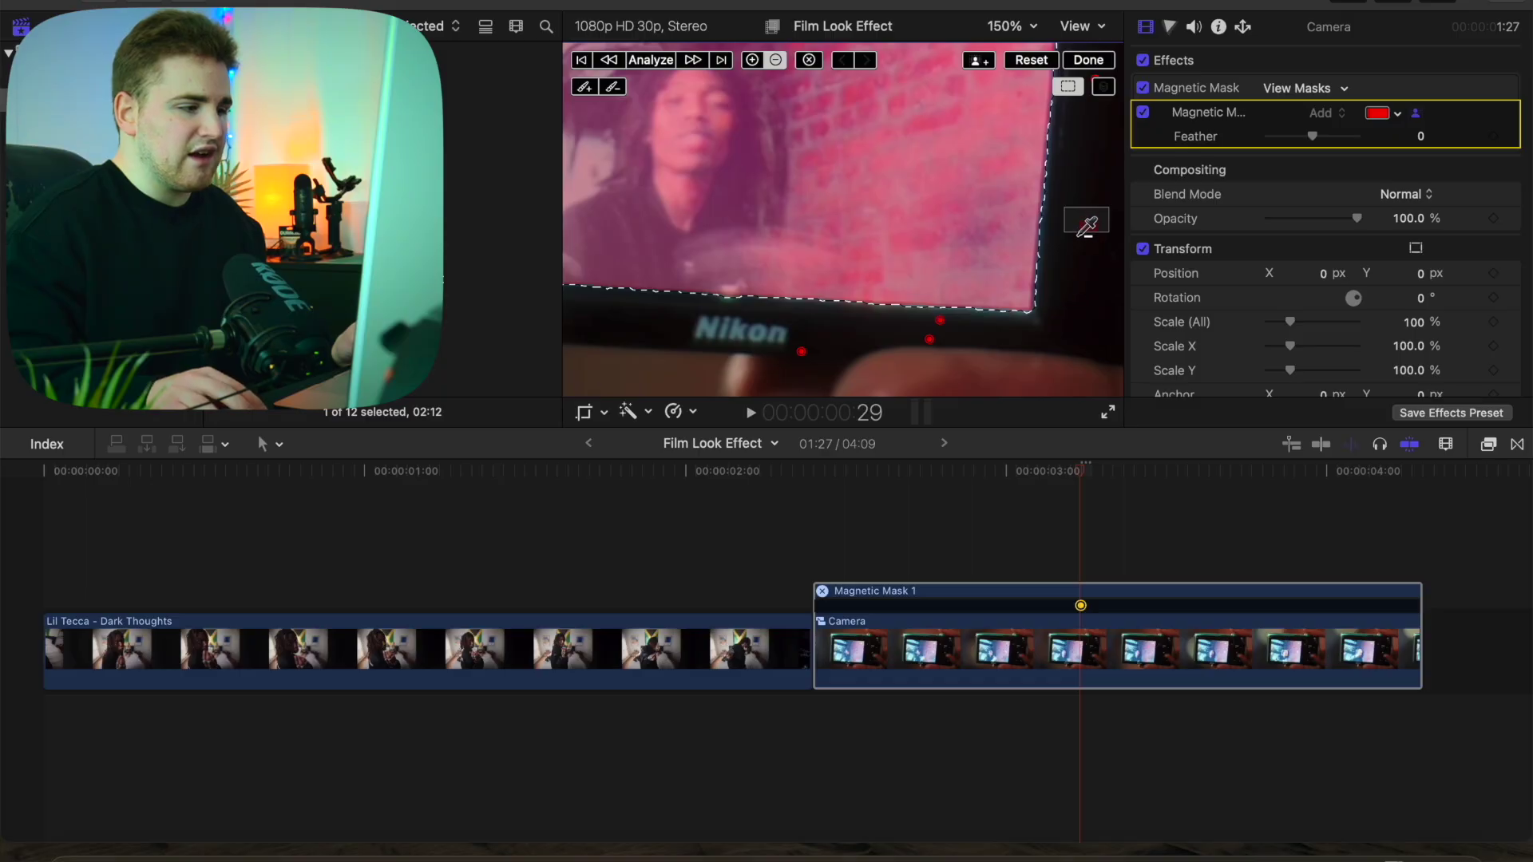
pyautogui.moveTo(1082, 226); pyautogui.dragTo(1086, 219)
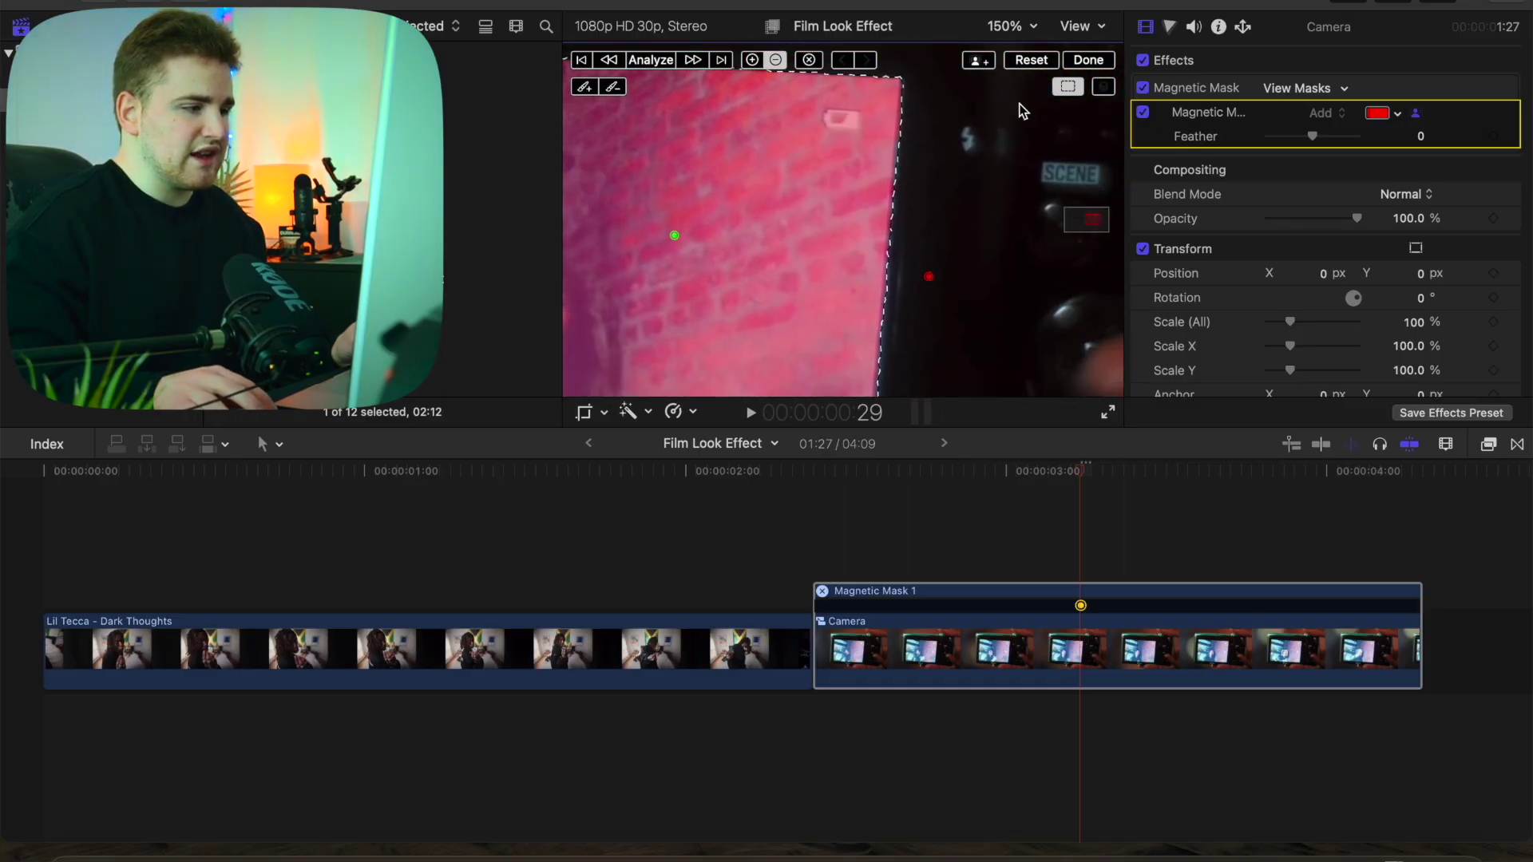
# Fit the frame in the viewer and analyse Magnetic Mask 1 across the whole Camera clip
pyautogui.click(1004, 28)
pyautogui.click(1017, 48)
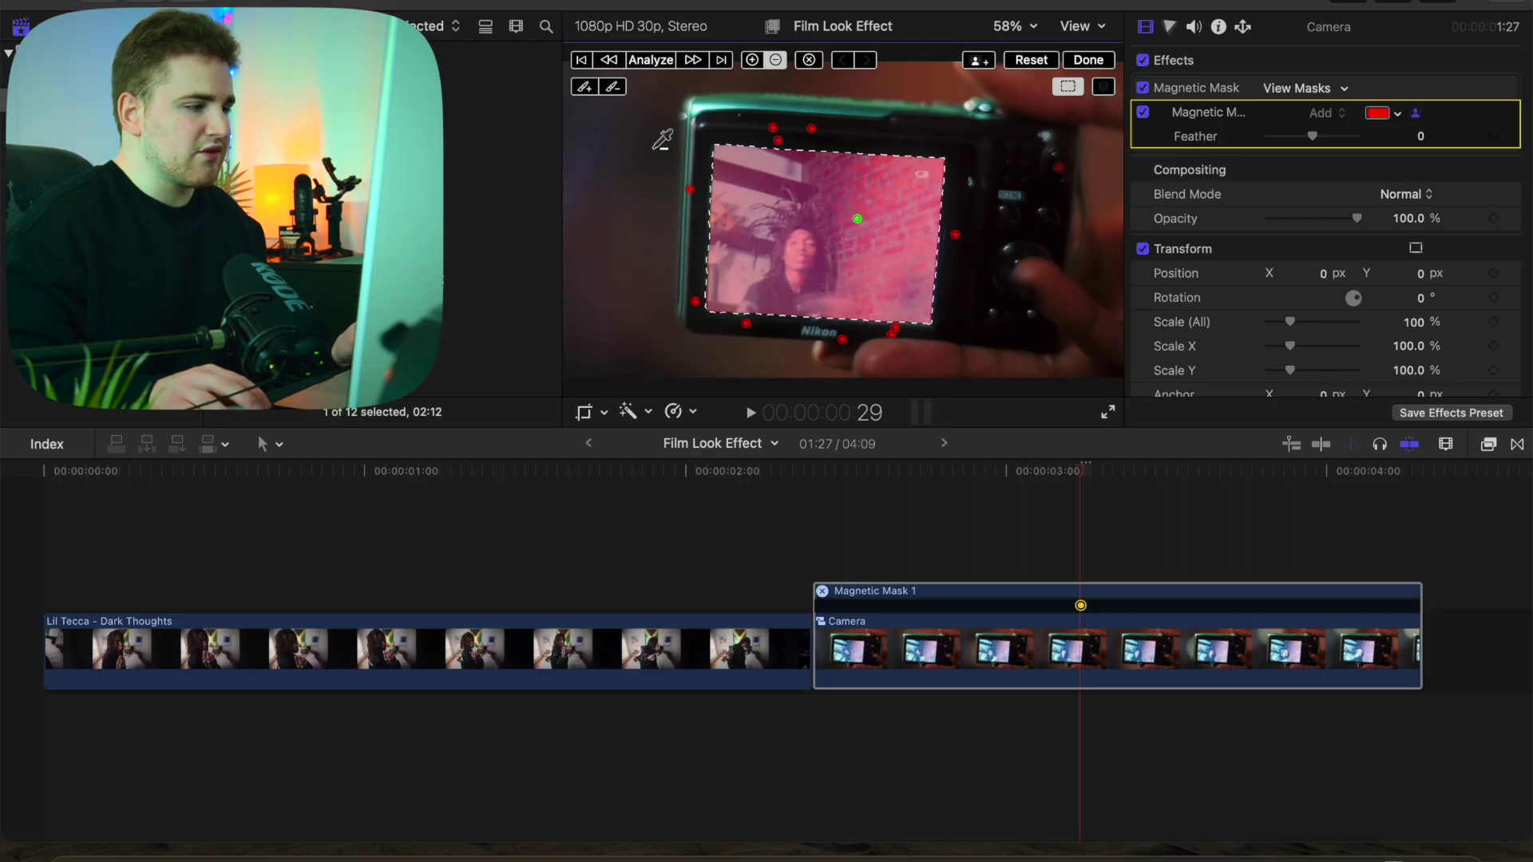
pyautogui.click(651, 60)
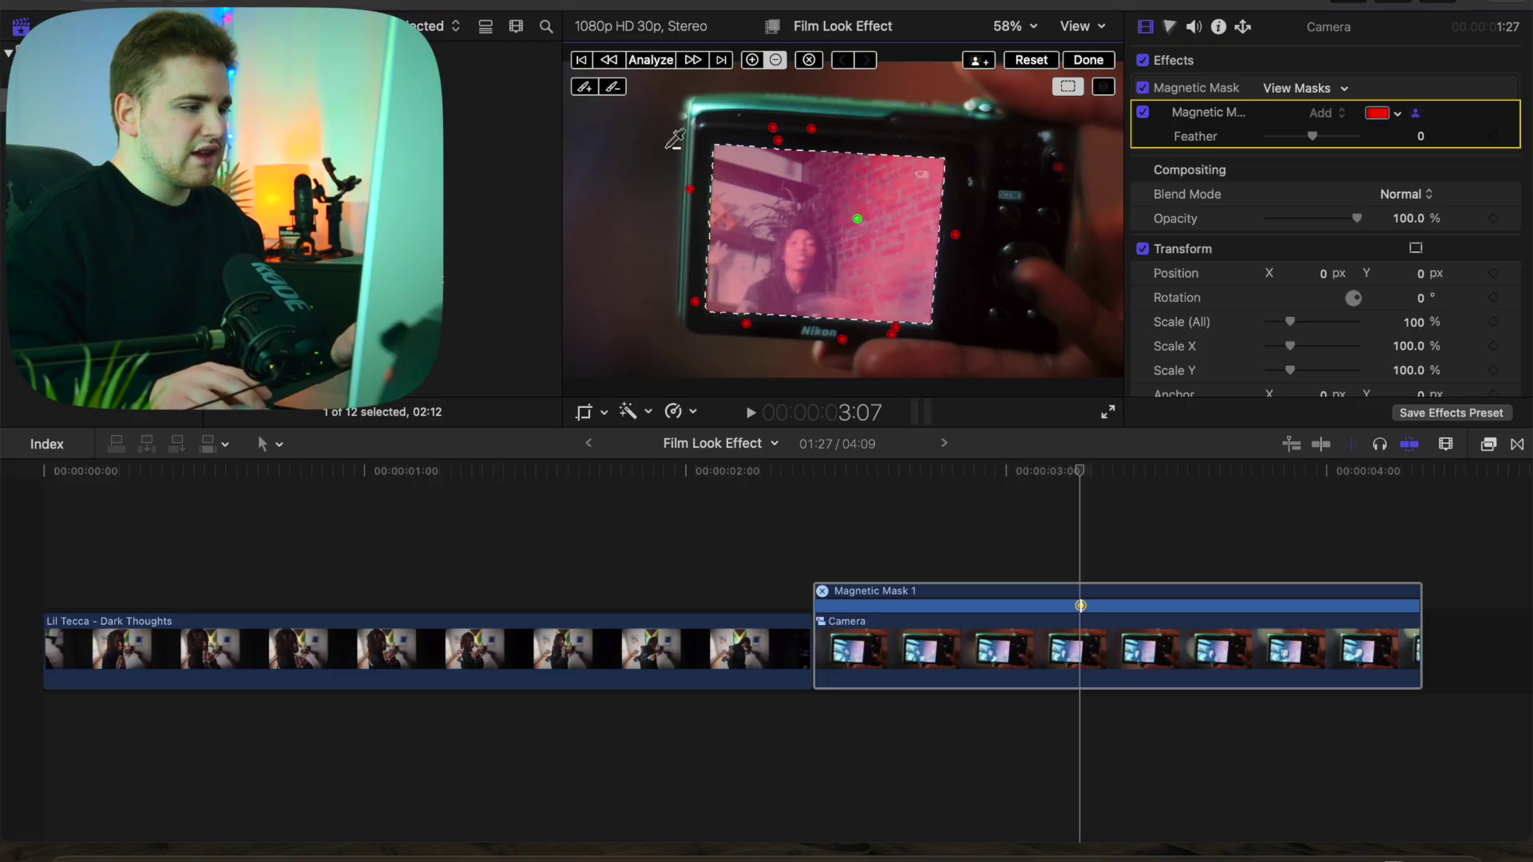
# Finish the Camera clip's magnetic mask and hide its Magnetic Mask Editor strip
pyautogui.click(1082, 63)
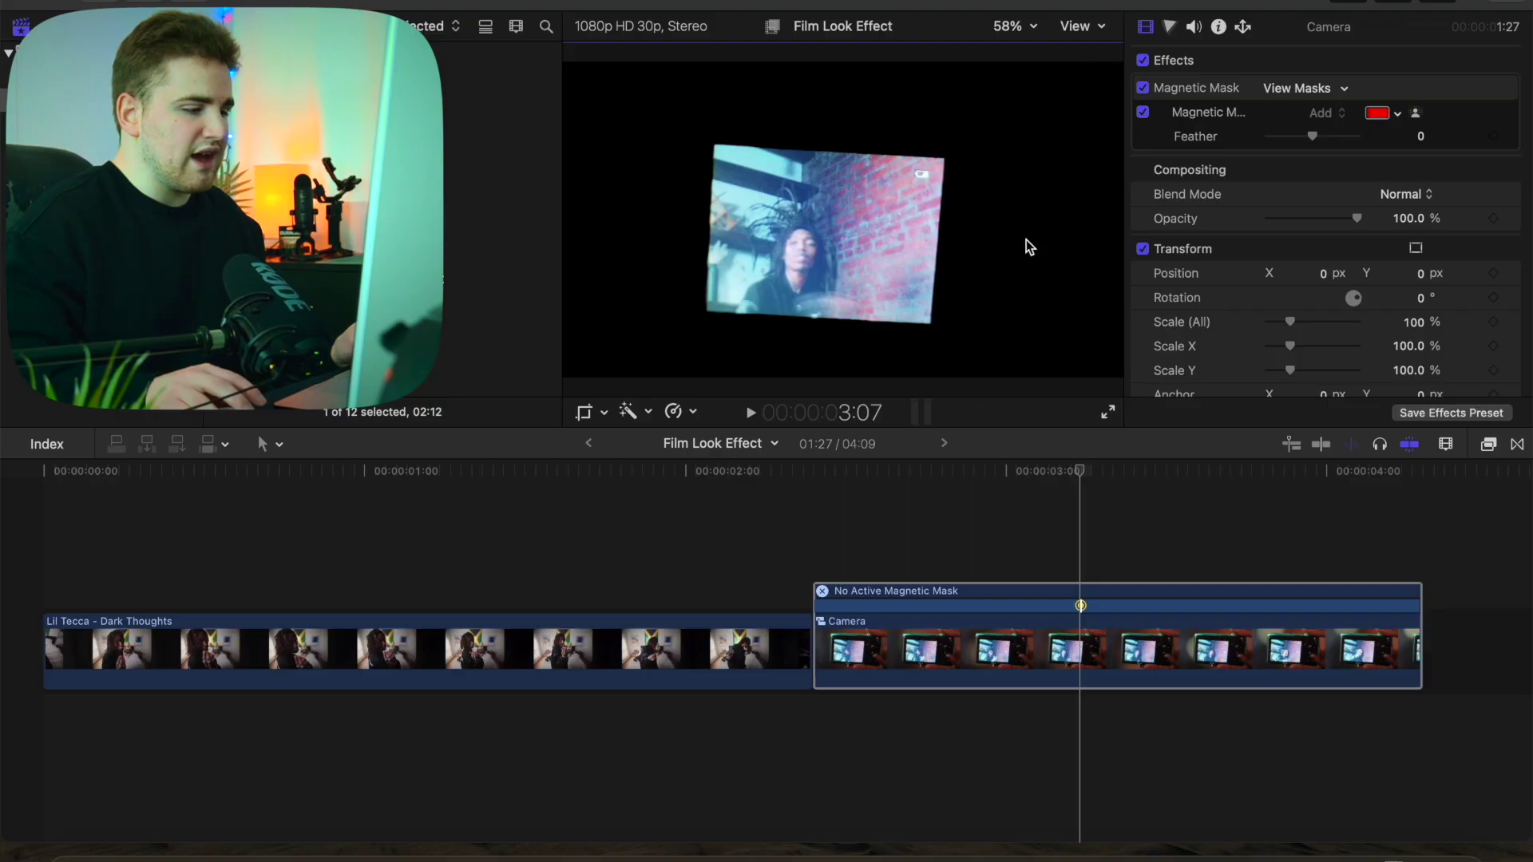
pyautogui.rightClick(1080, 651)
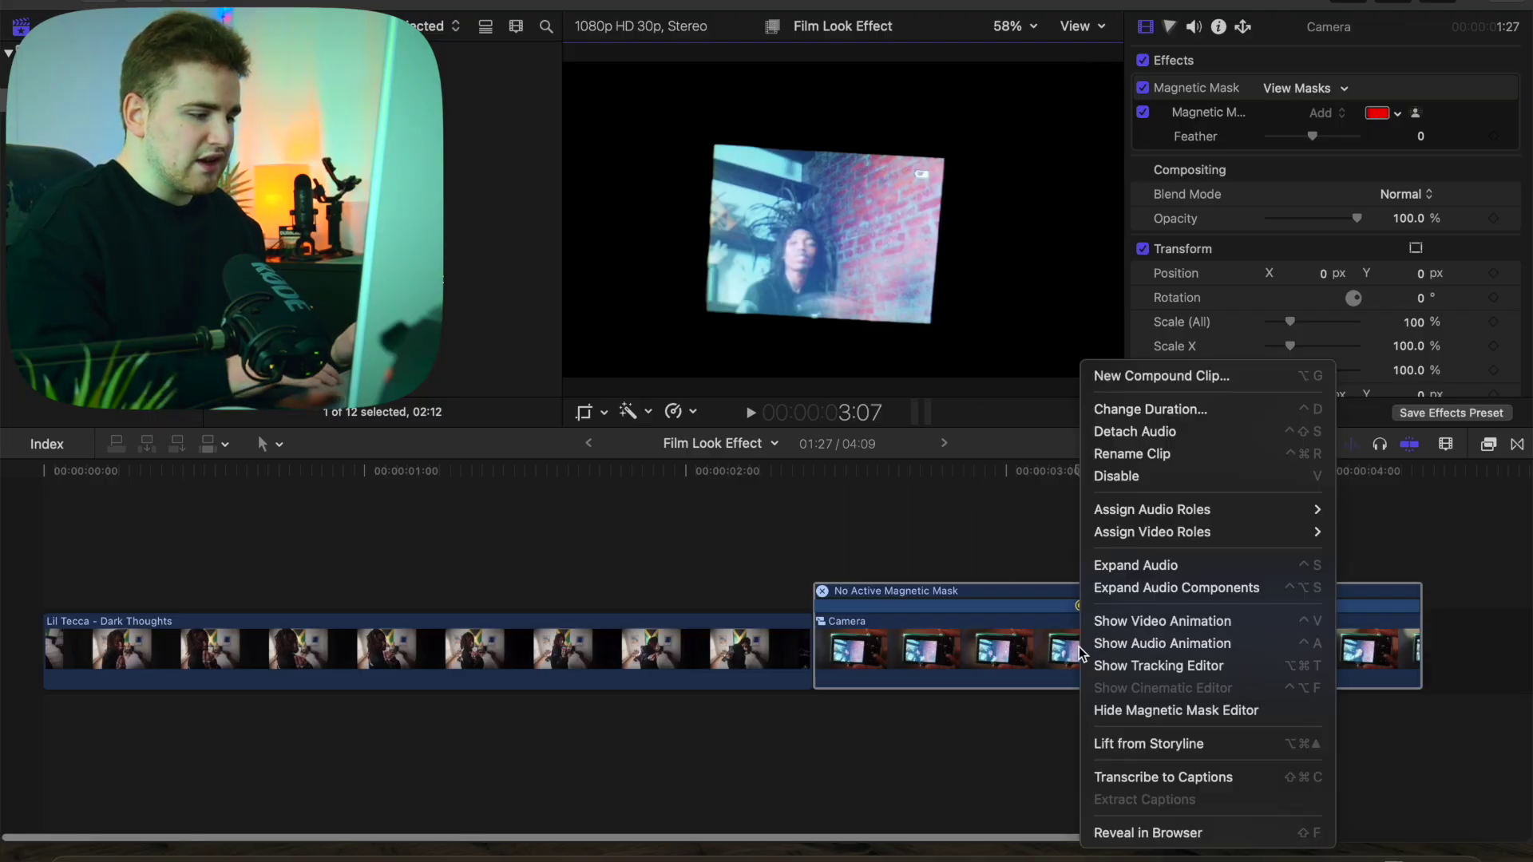
pyautogui.click(1117, 707)
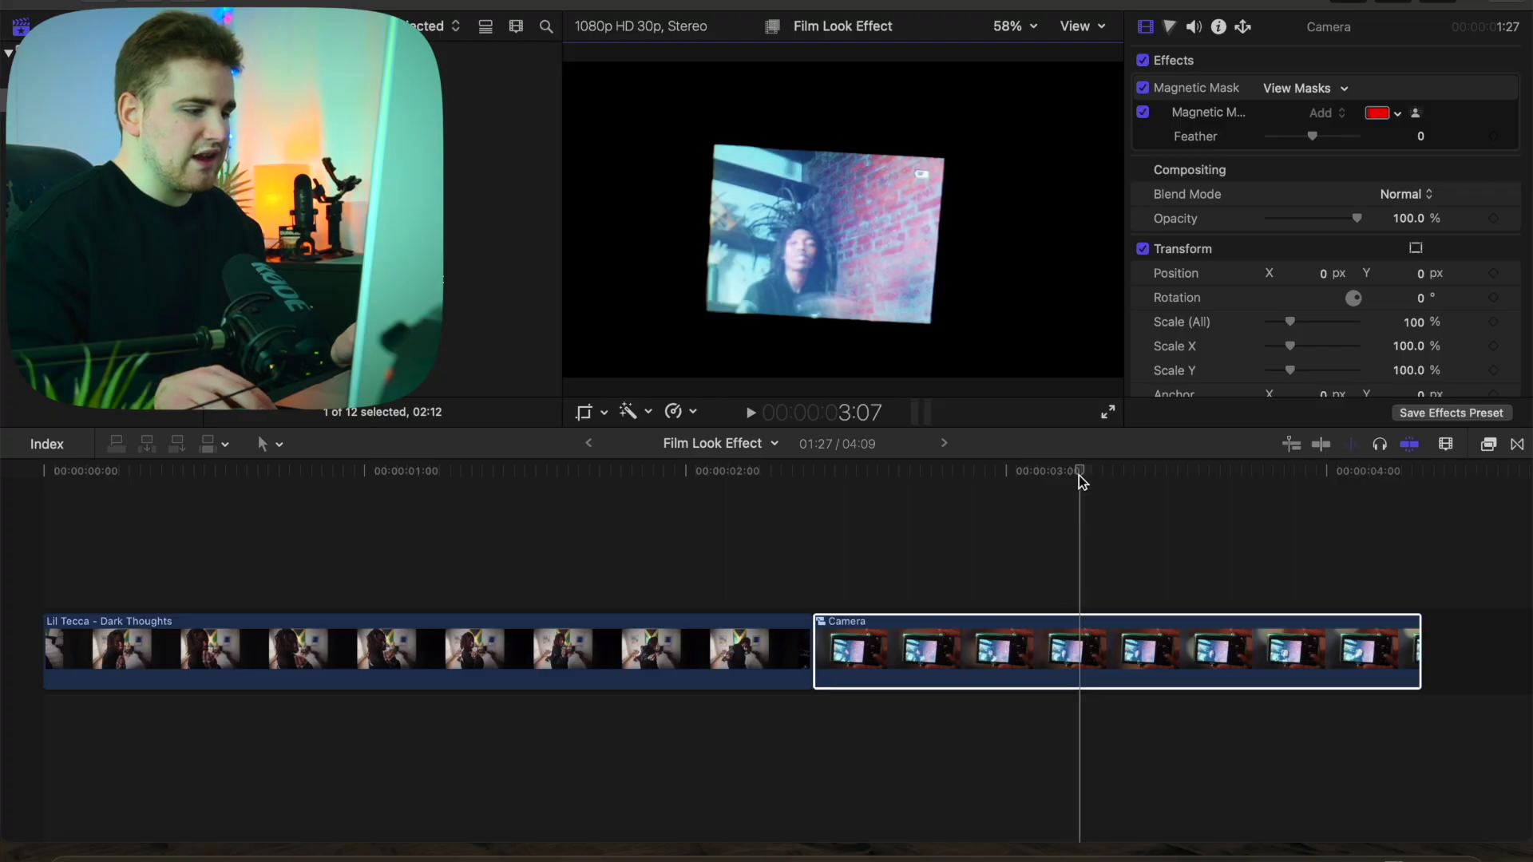
pyautogui.moveTo(1080, 473); pyautogui.dragTo(1057, 548)
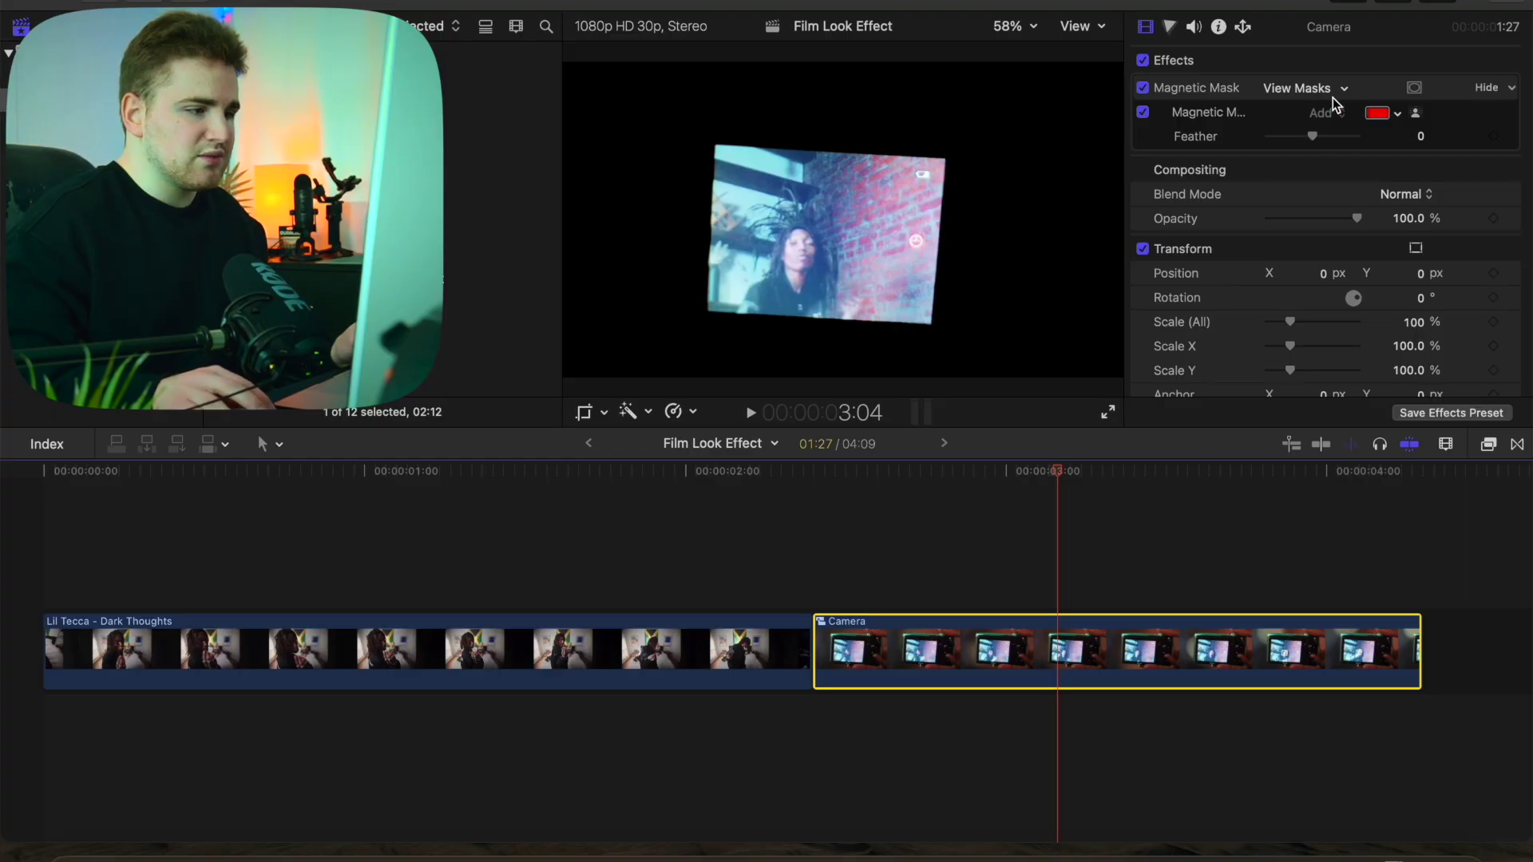
# Invert the Camera clip's magnetic mask and set its Feather to 41
pyautogui.click(1414, 89)
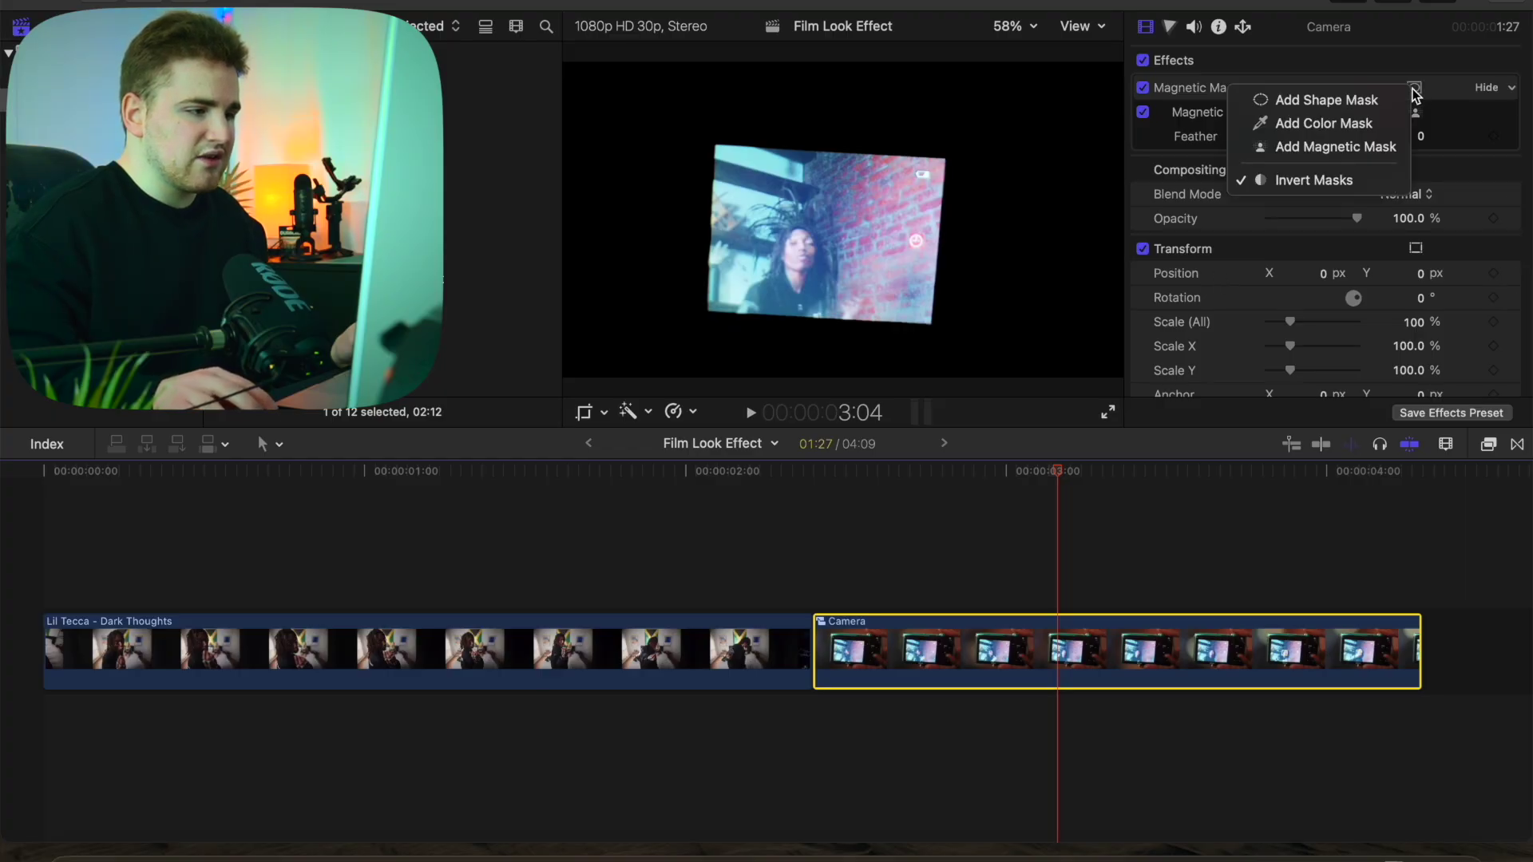
pyautogui.click(1313, 180)
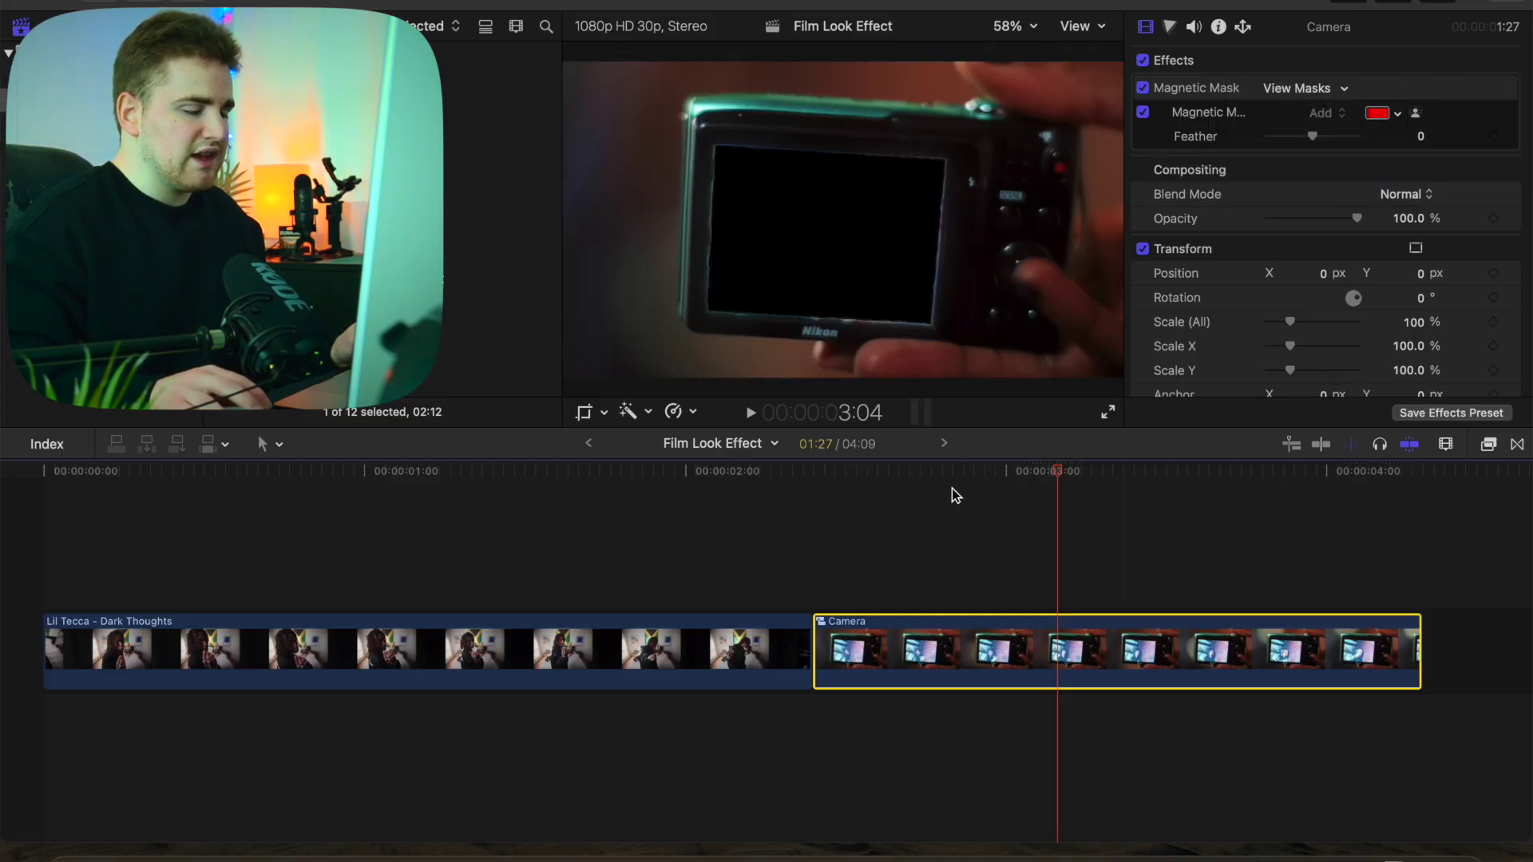
pyautogui.moveTo(1060, 487); pyautogui.dragTo(1012, 476)
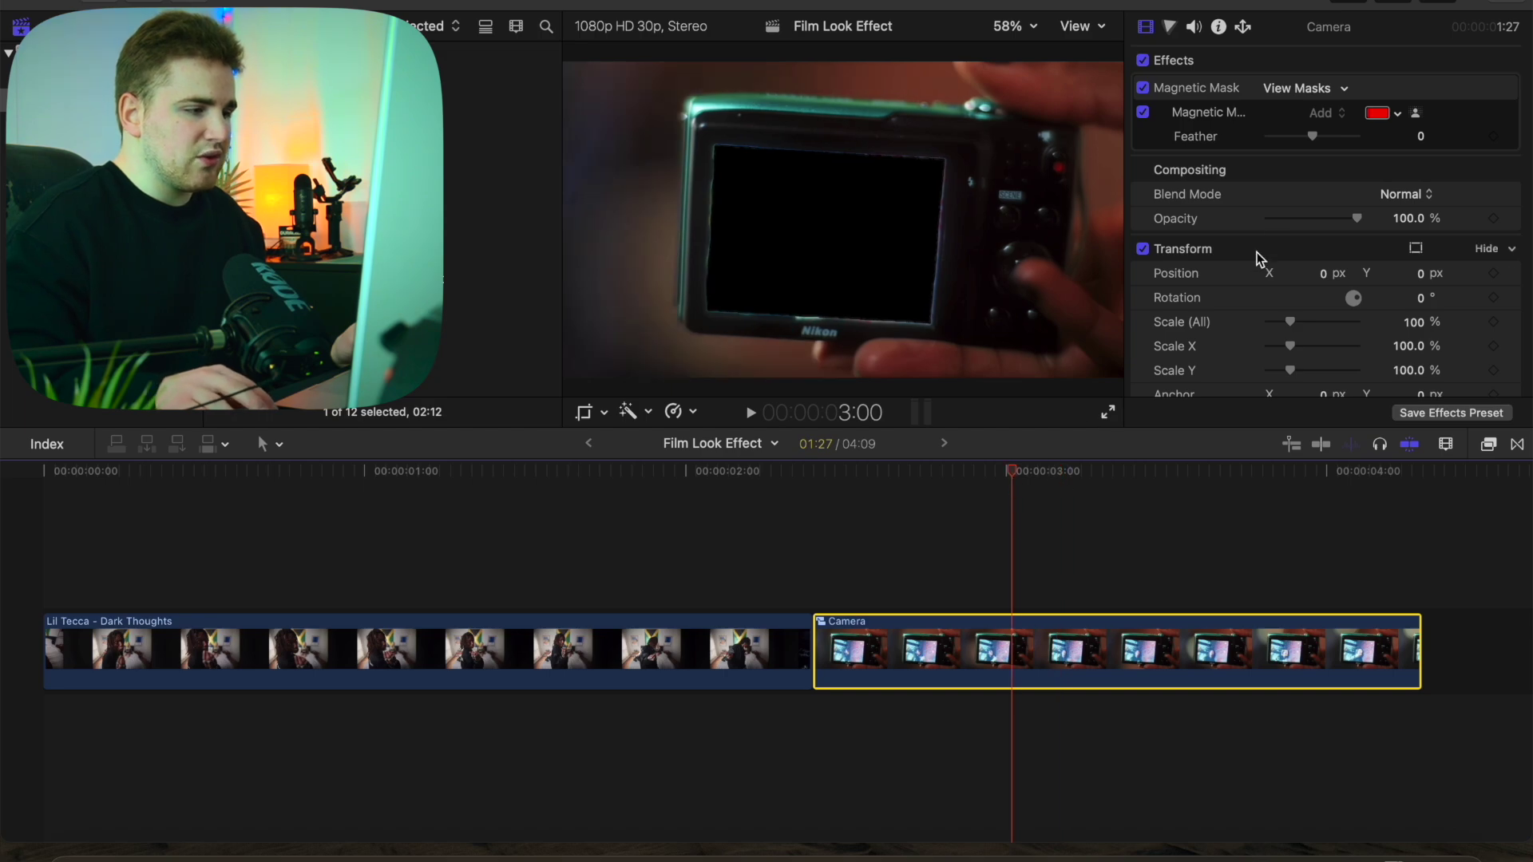
pyautogui.moveTo(1313, 136)
pyautogui.mouseDown()
pyautogui.moveTo(1281, 136)
pyautogui.moveTo(1330, 141)
pyautogui.mouseUp()
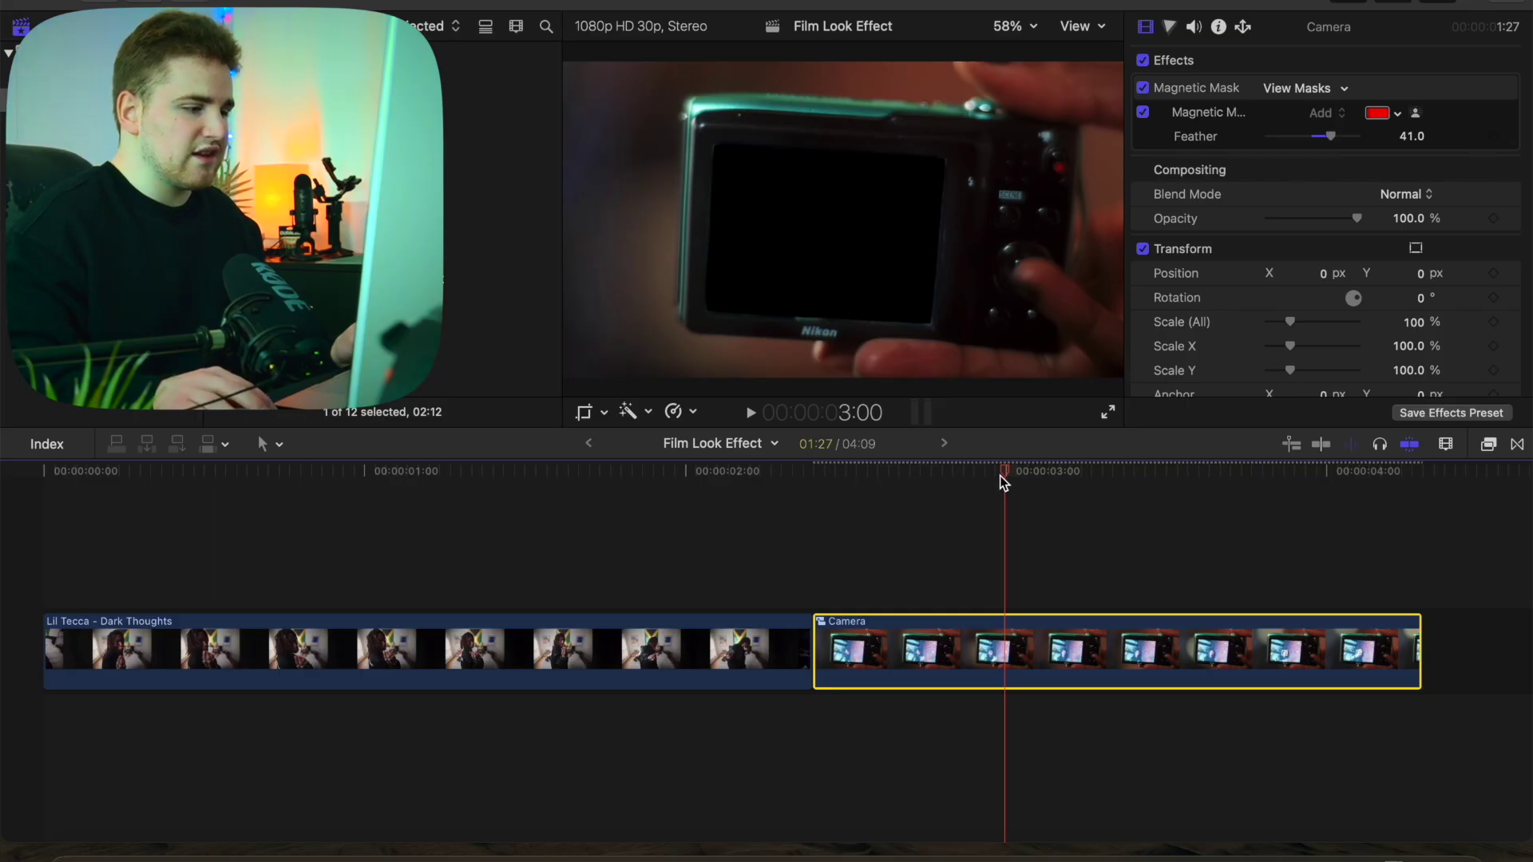
pyautogui.moveTo(1004, 481); pyautogui.dragTo(1085, 513)
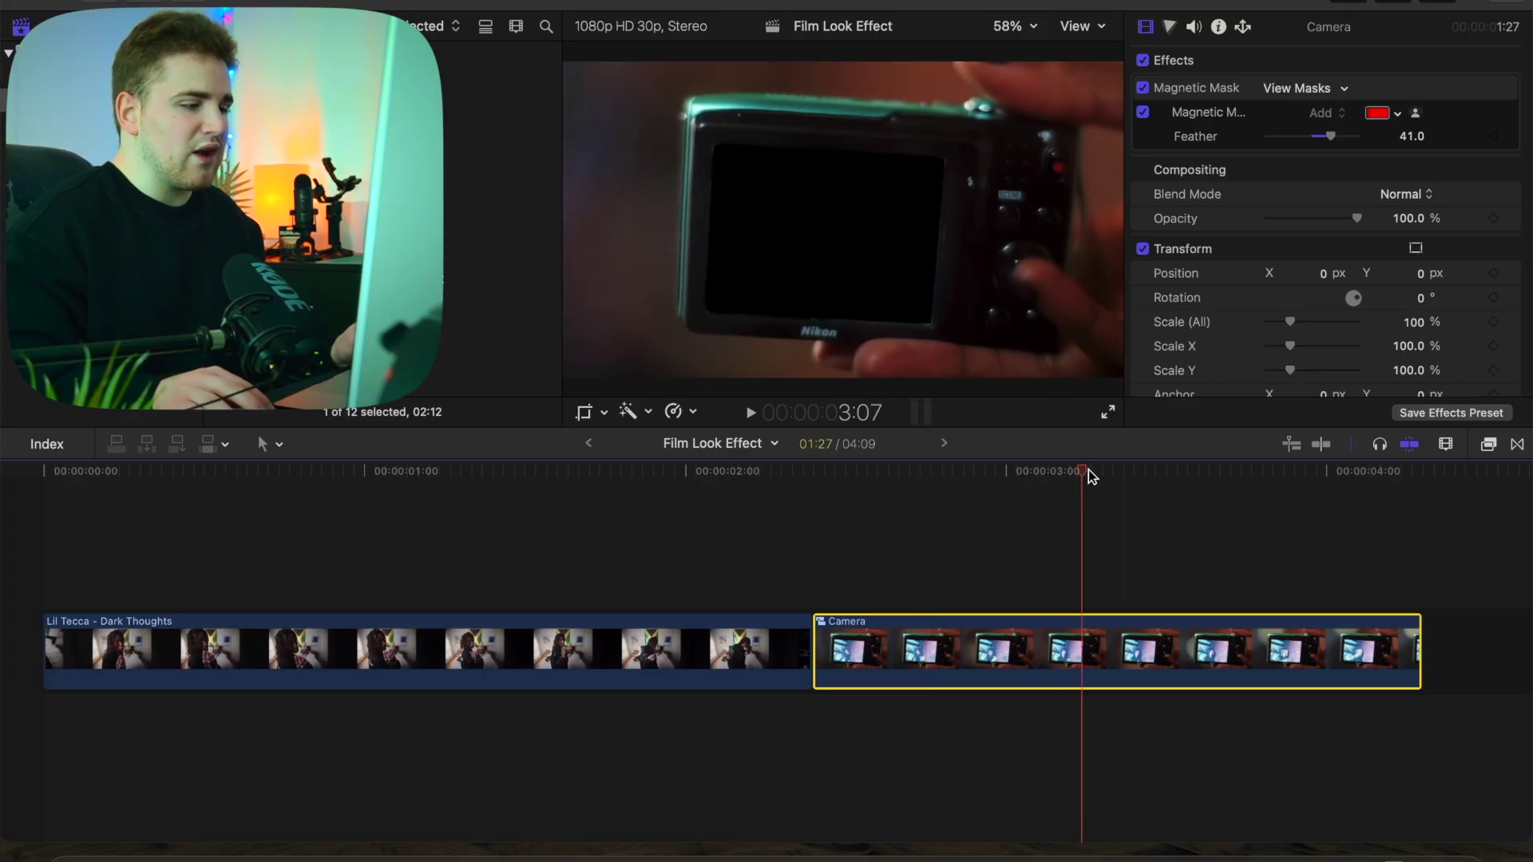
pyautogui.moveTo(1087, 473)
pyautogui.mouseDown()
pyautogui.moveTo(825, 490)
pyautogui.moveTo(1038, 511)
pyautogui.moveTo(1041, 479)
pyautogui.moveTo(1084, 487)
pyautogui.moveTo(1061, 484)
pyautogui.mouseUp()
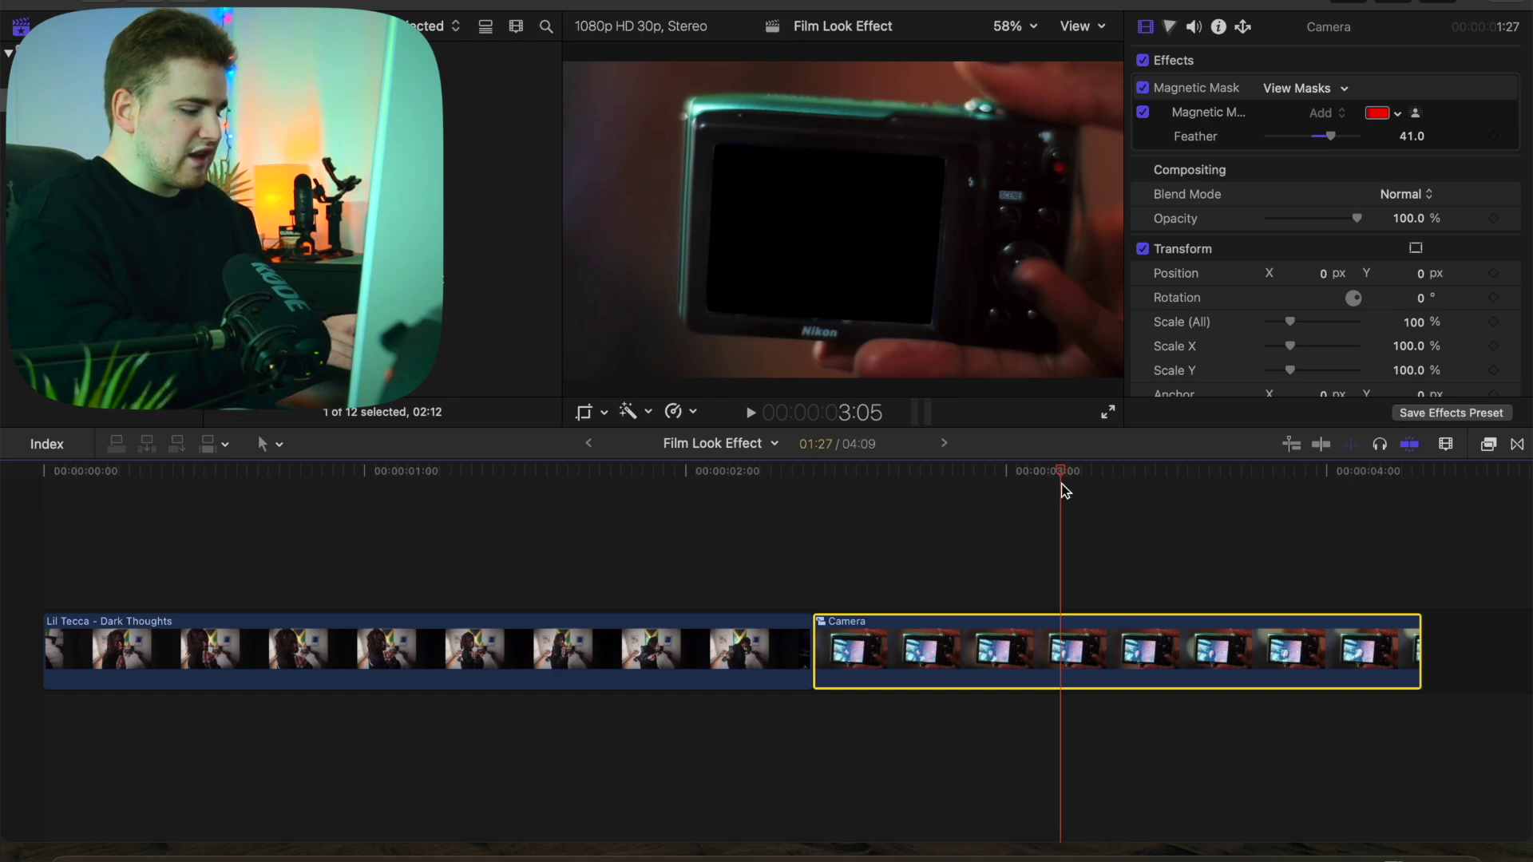
# Blade the Camera clip with Command+B and delete the Magnetic Mask from its second part
pyautogui.press('super+b')
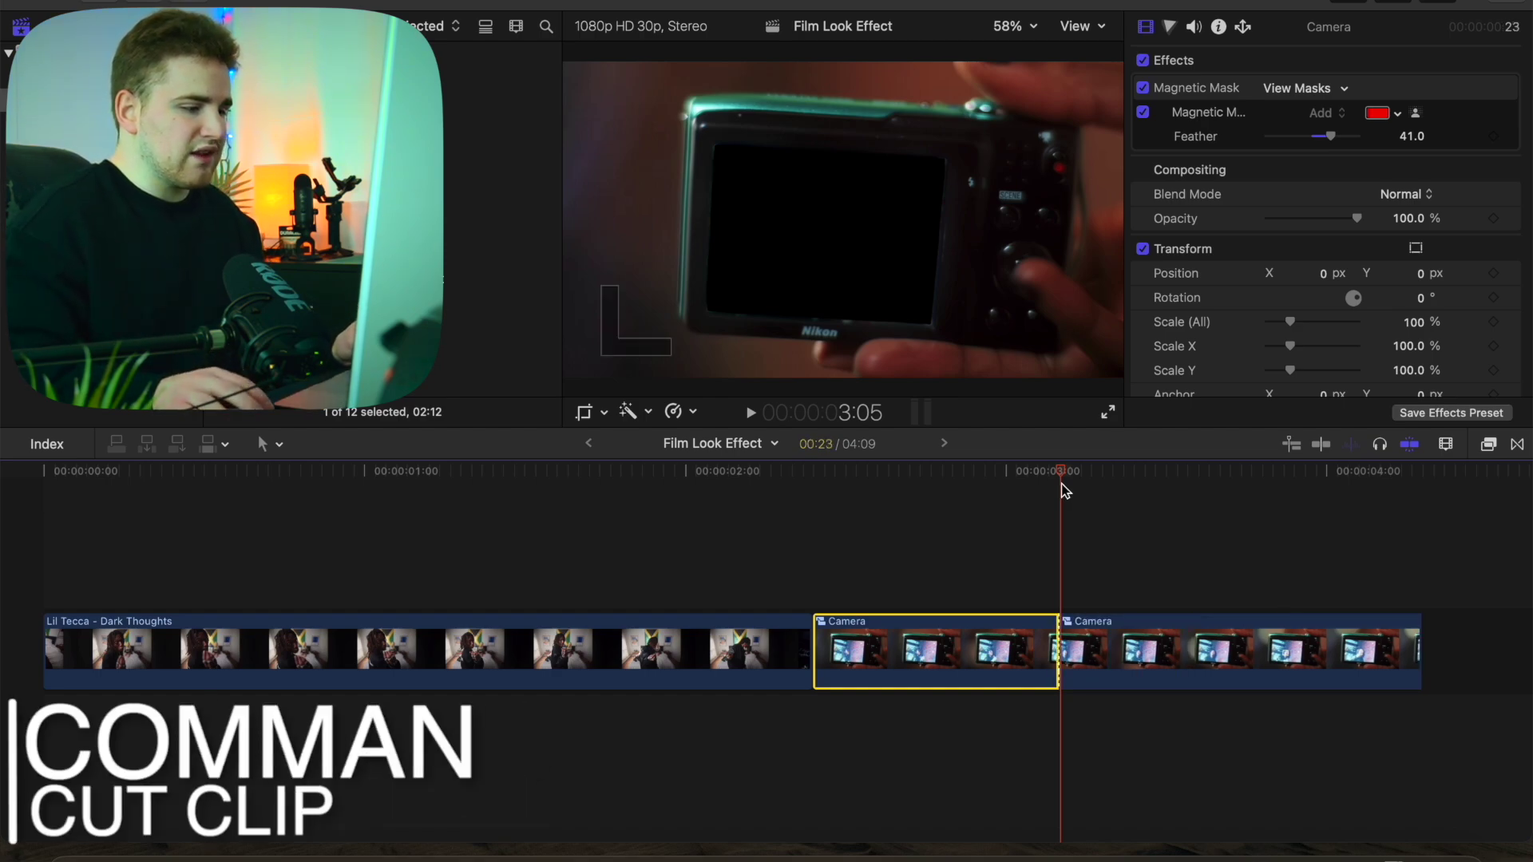
pyautogui.click(1149, 578)
pyautogui.click(1150, 633)
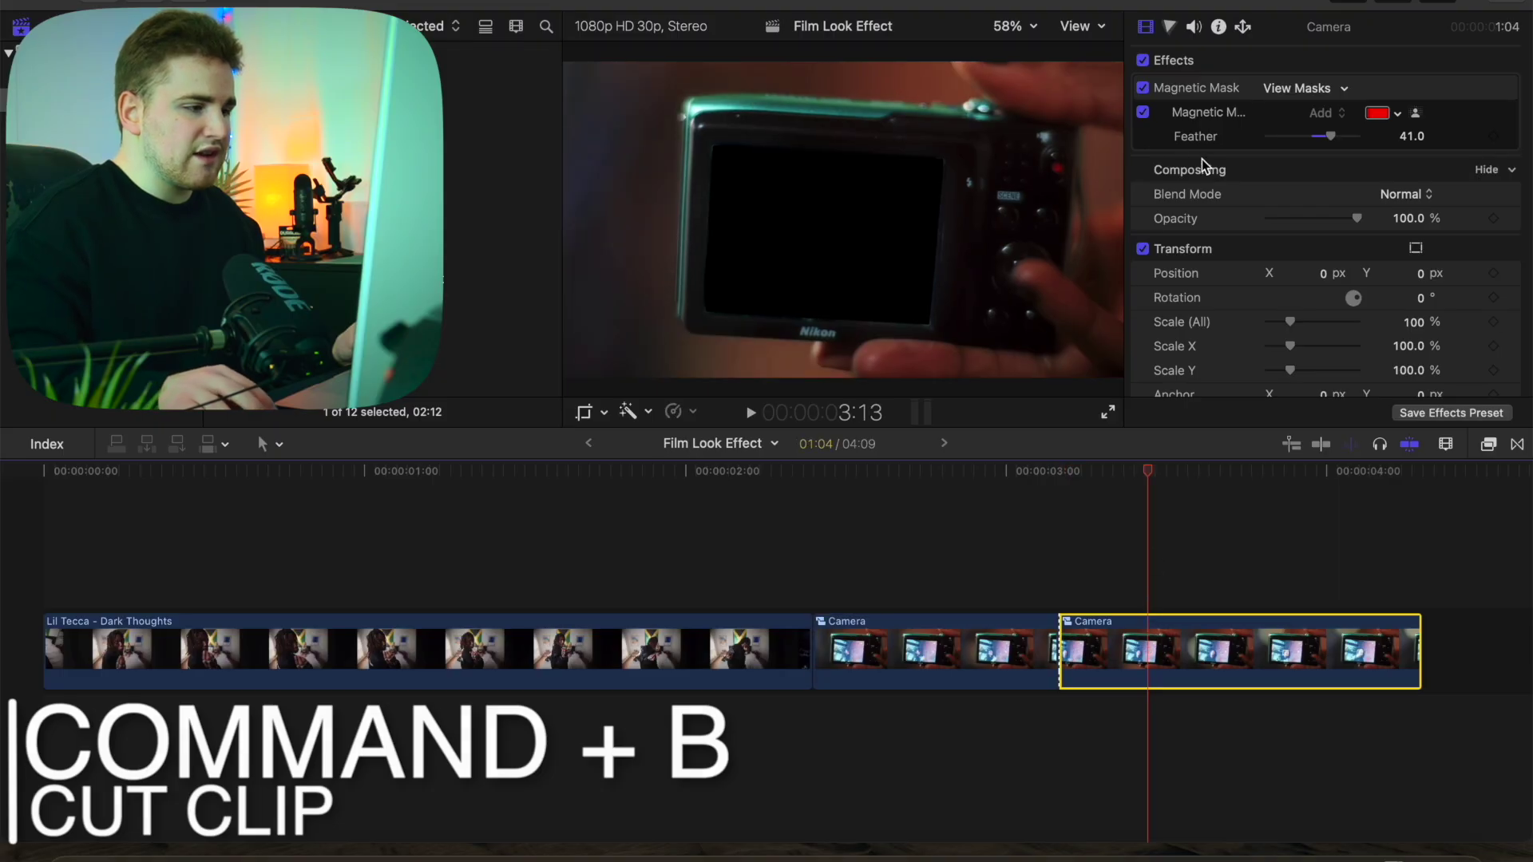
pyautogui.click(1196, 93)
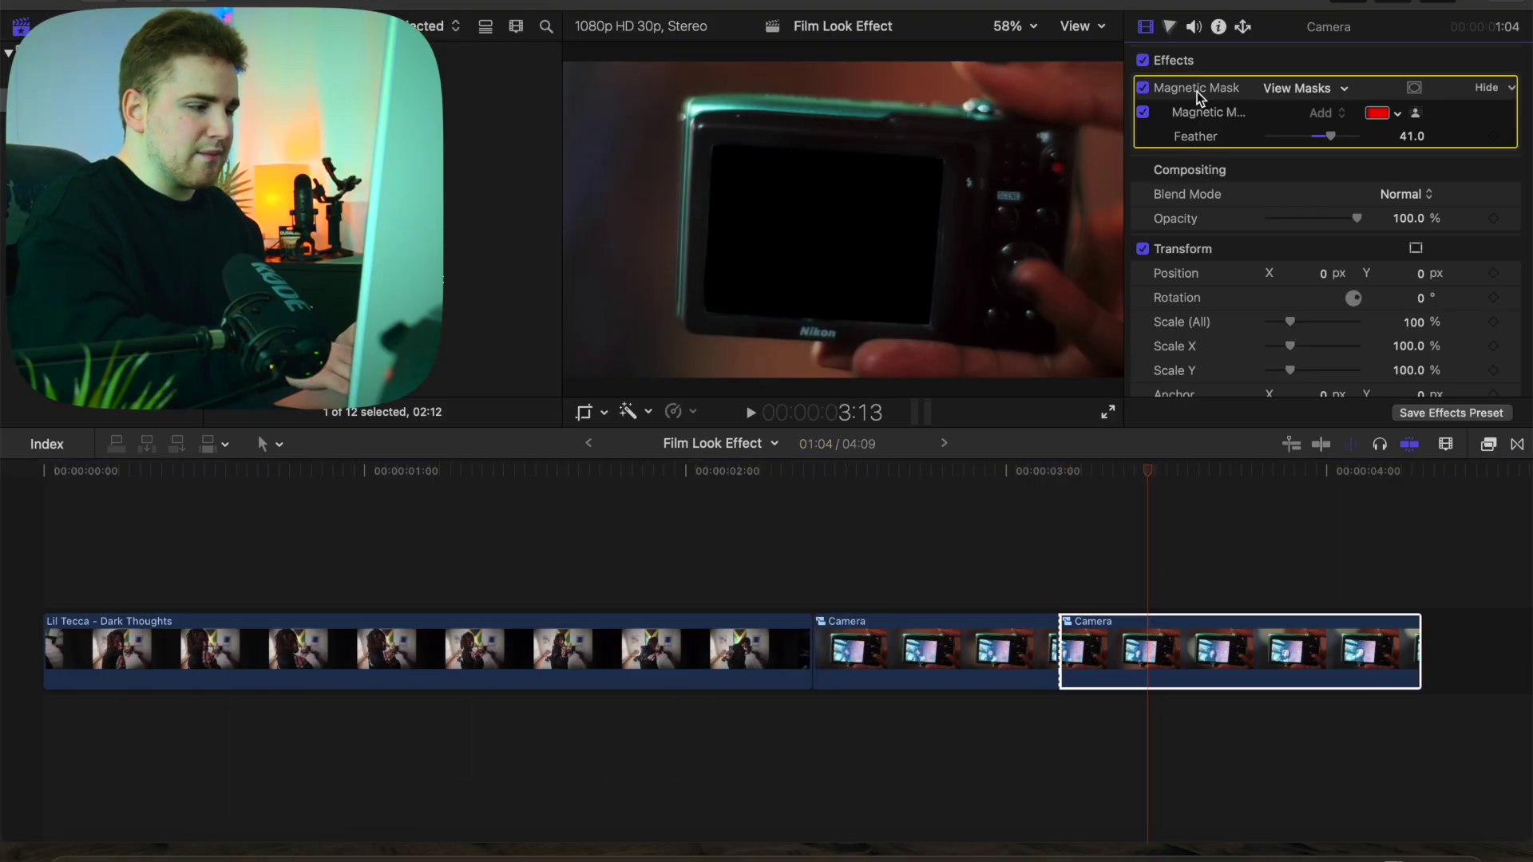
pyautogui.press('Delete')
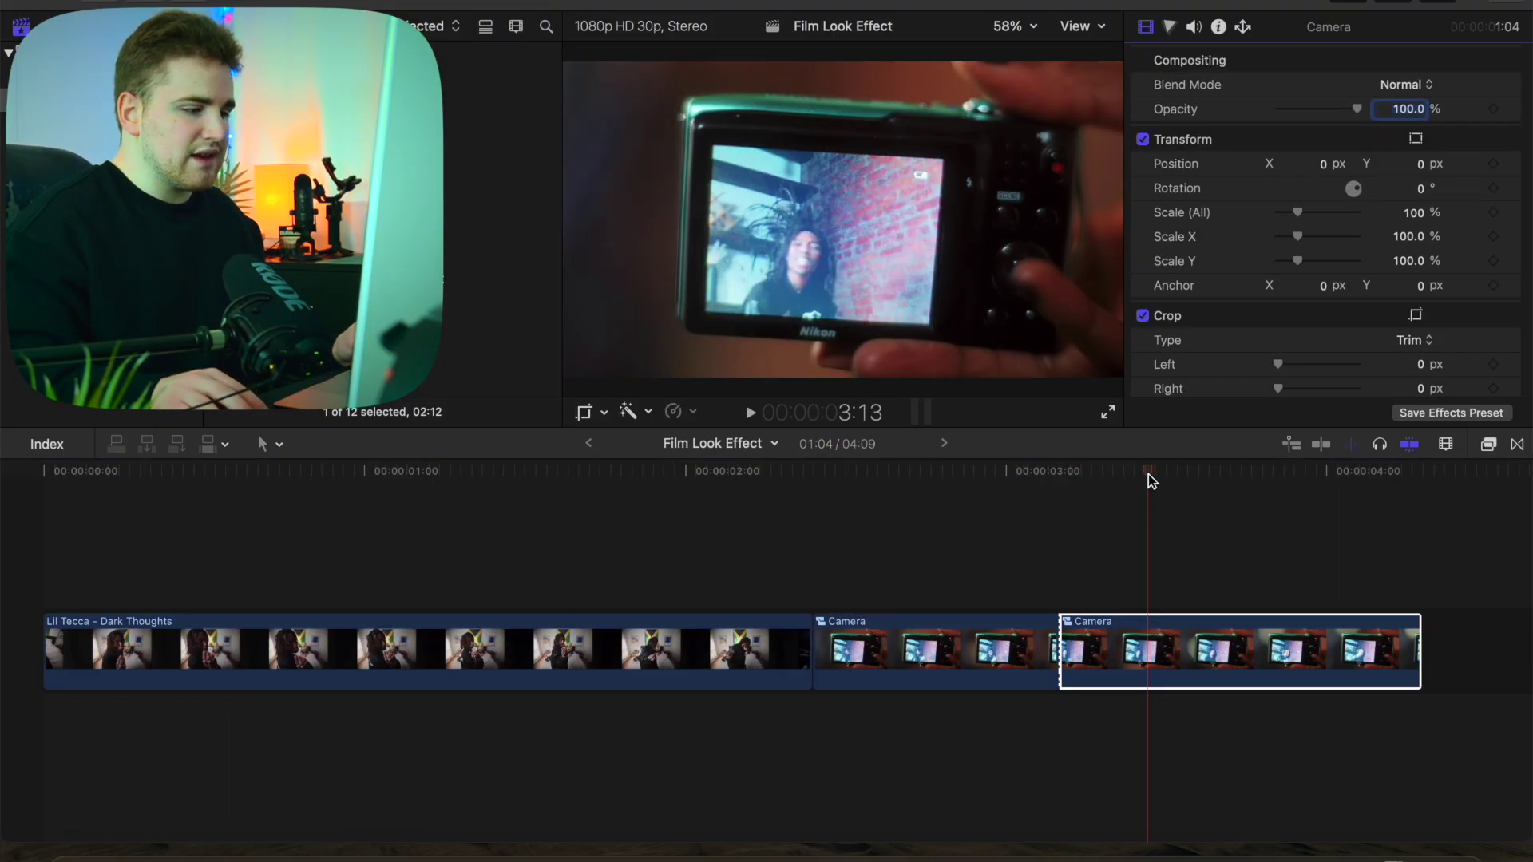
pyautogui.moveTo(1148, 475); pyautogui.dragTo(1181, 479)
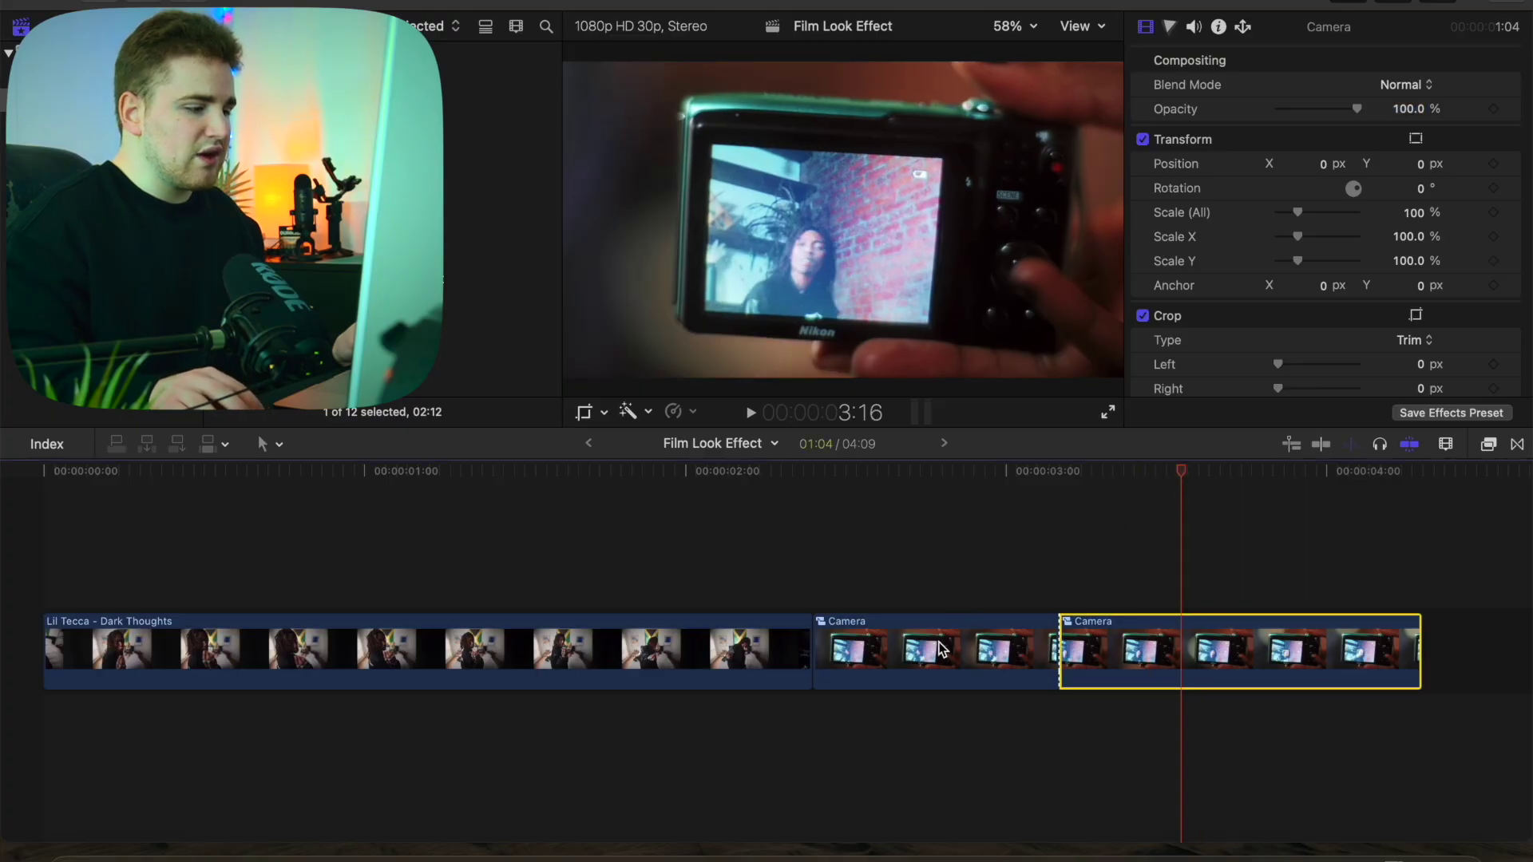
# Connect the first Camera clip above the Lil Tecca clip and scrub to check the overlay
pyautogui.moveTo(951, 654); pyautogui.dragTo(700, 569)
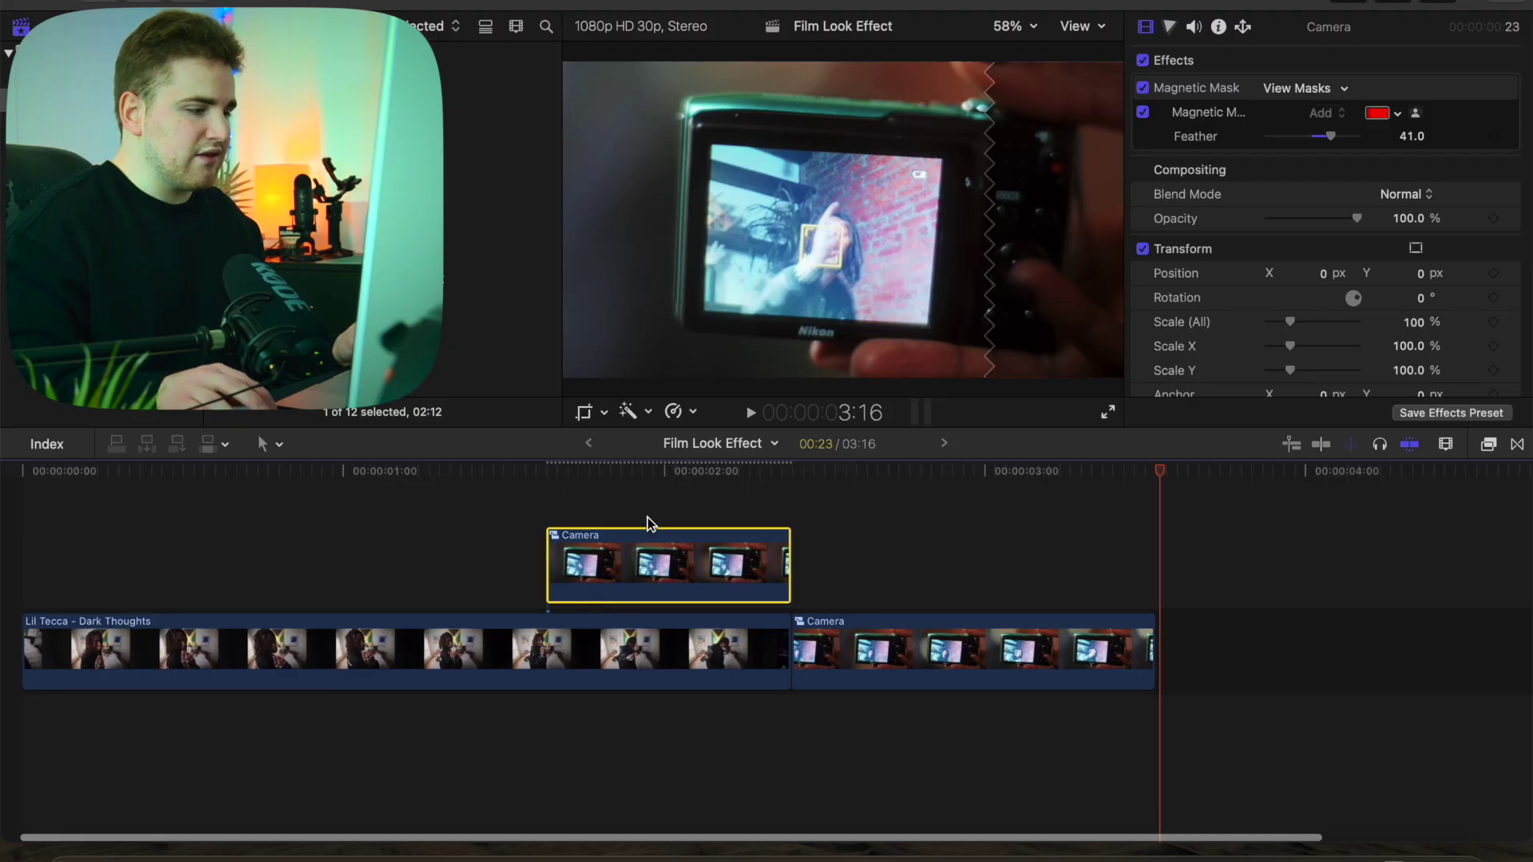
pyautogui.click(677, 499)
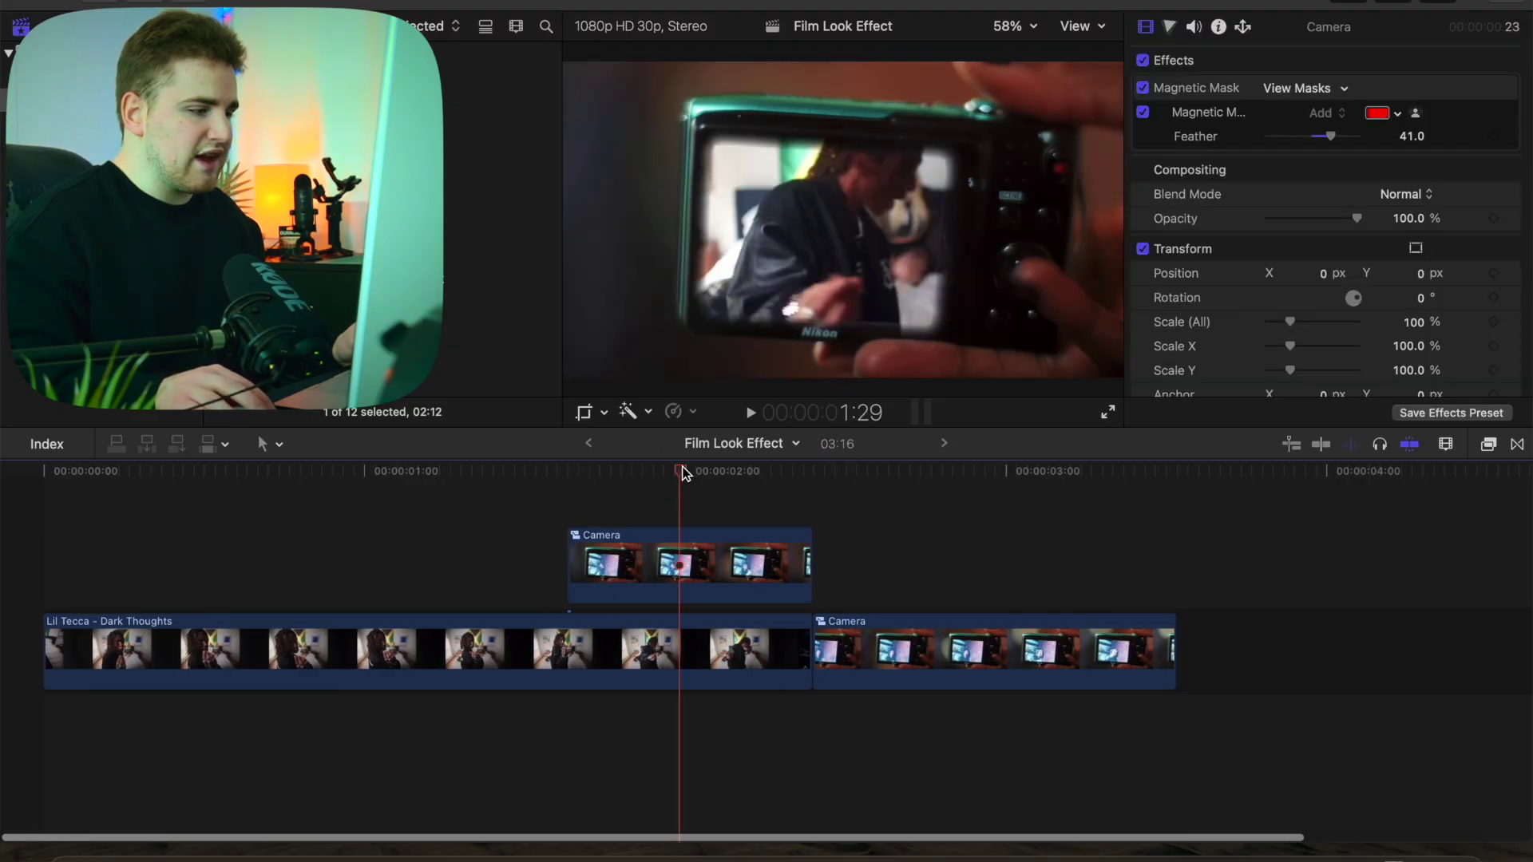
pyautogui.moveTo(682, 472)
pyautogui.mouseDown()
pyautogui.moveTo(520, 472)
pyautogui.moveTo(695, 488)
pyautogui.mouseUp()
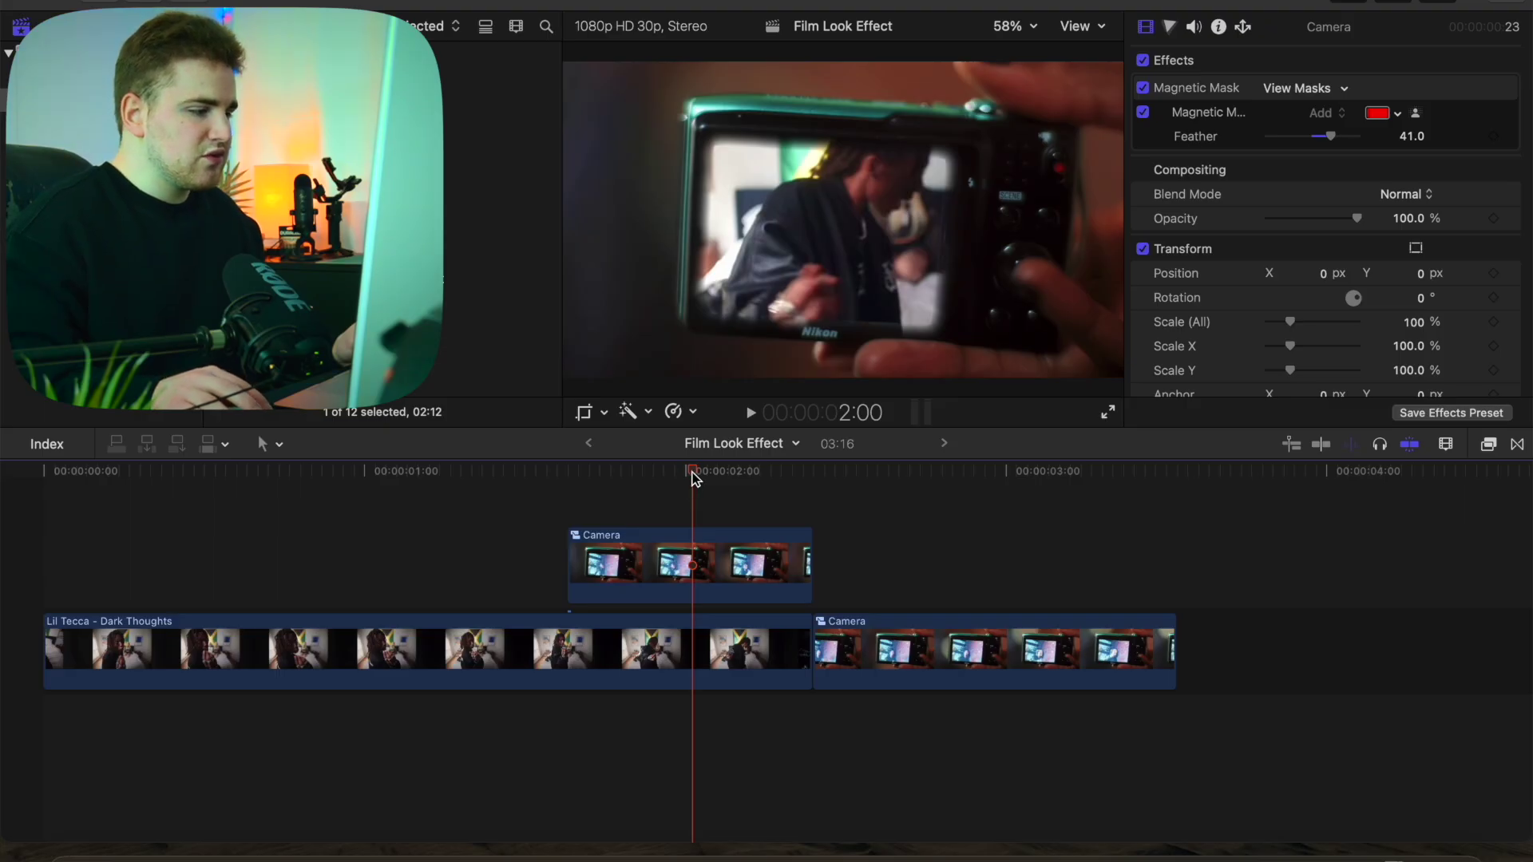
pyautogui.moveTo(695, 472); pyautogui.dragTo(580, 482)
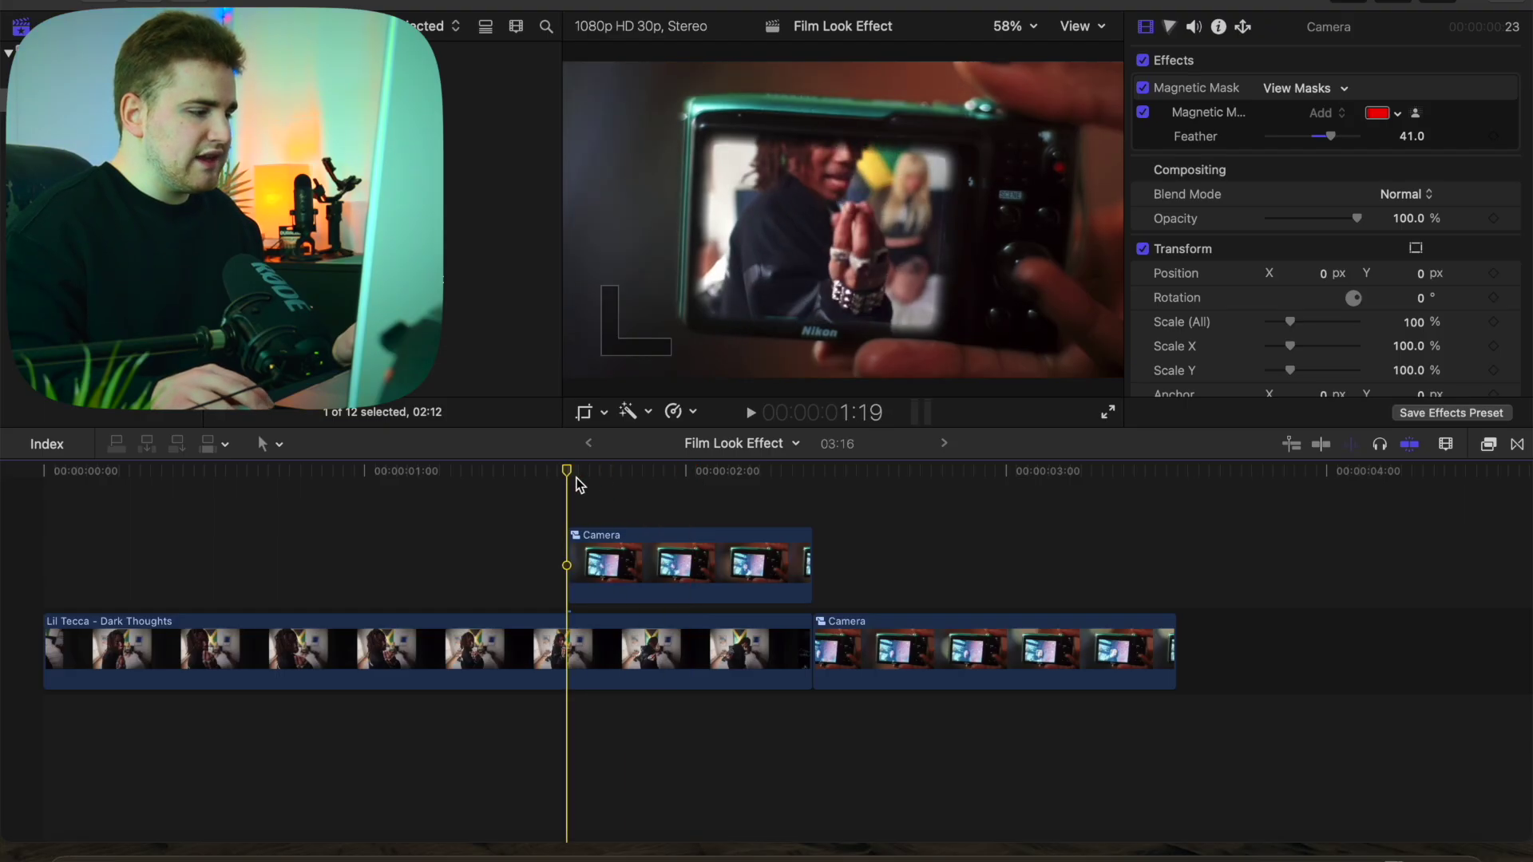
pyautogui.click(625, 547)
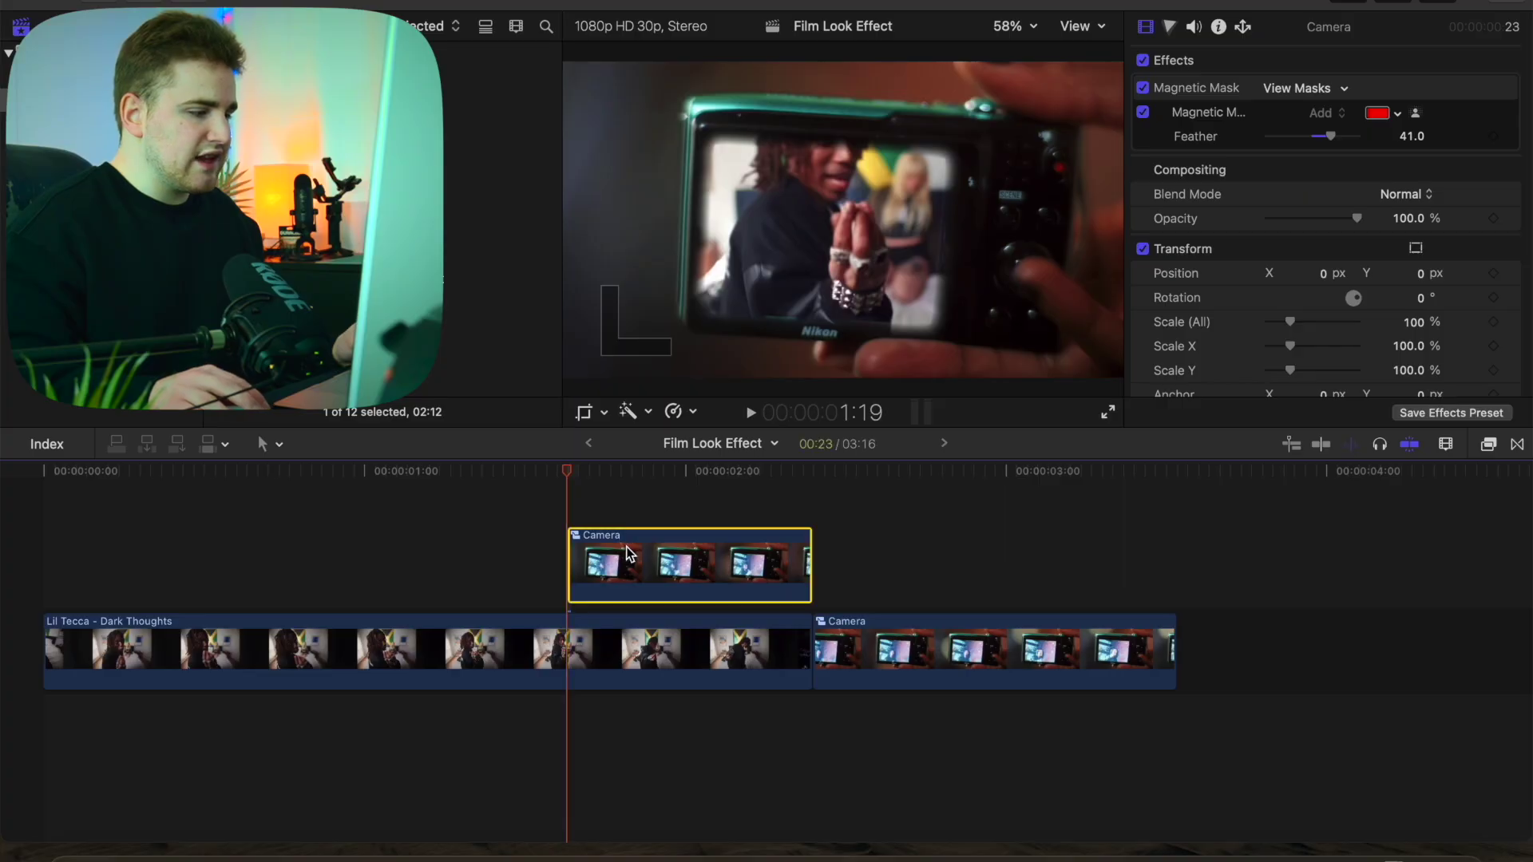
# Add a Ken Burns crop starting tight on the camera's screen, with Ease In motion
pyautogui.click(603, 414)
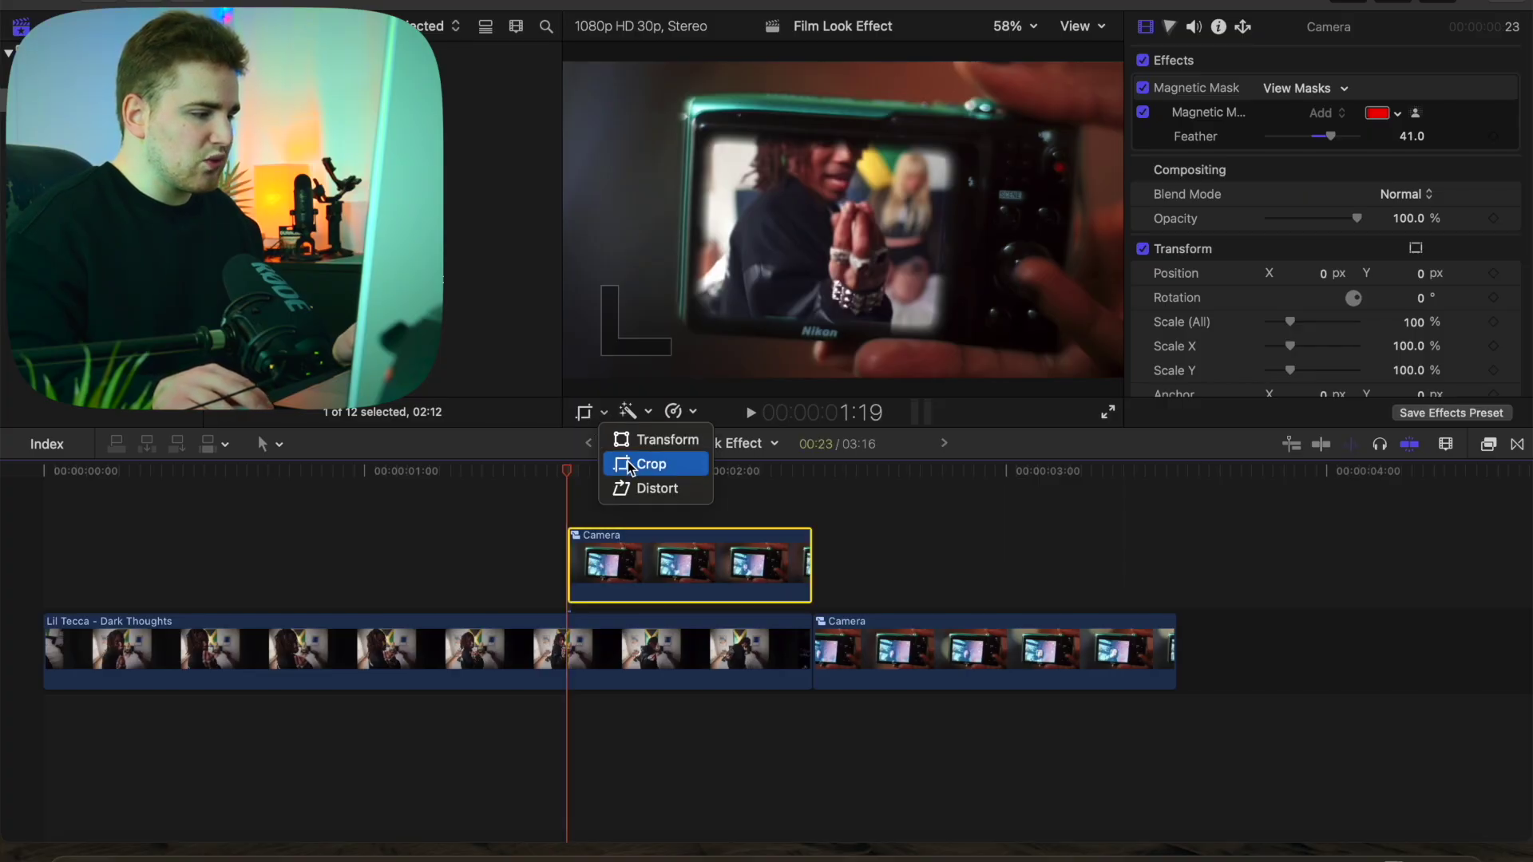
pyautogui.click(649, 464)
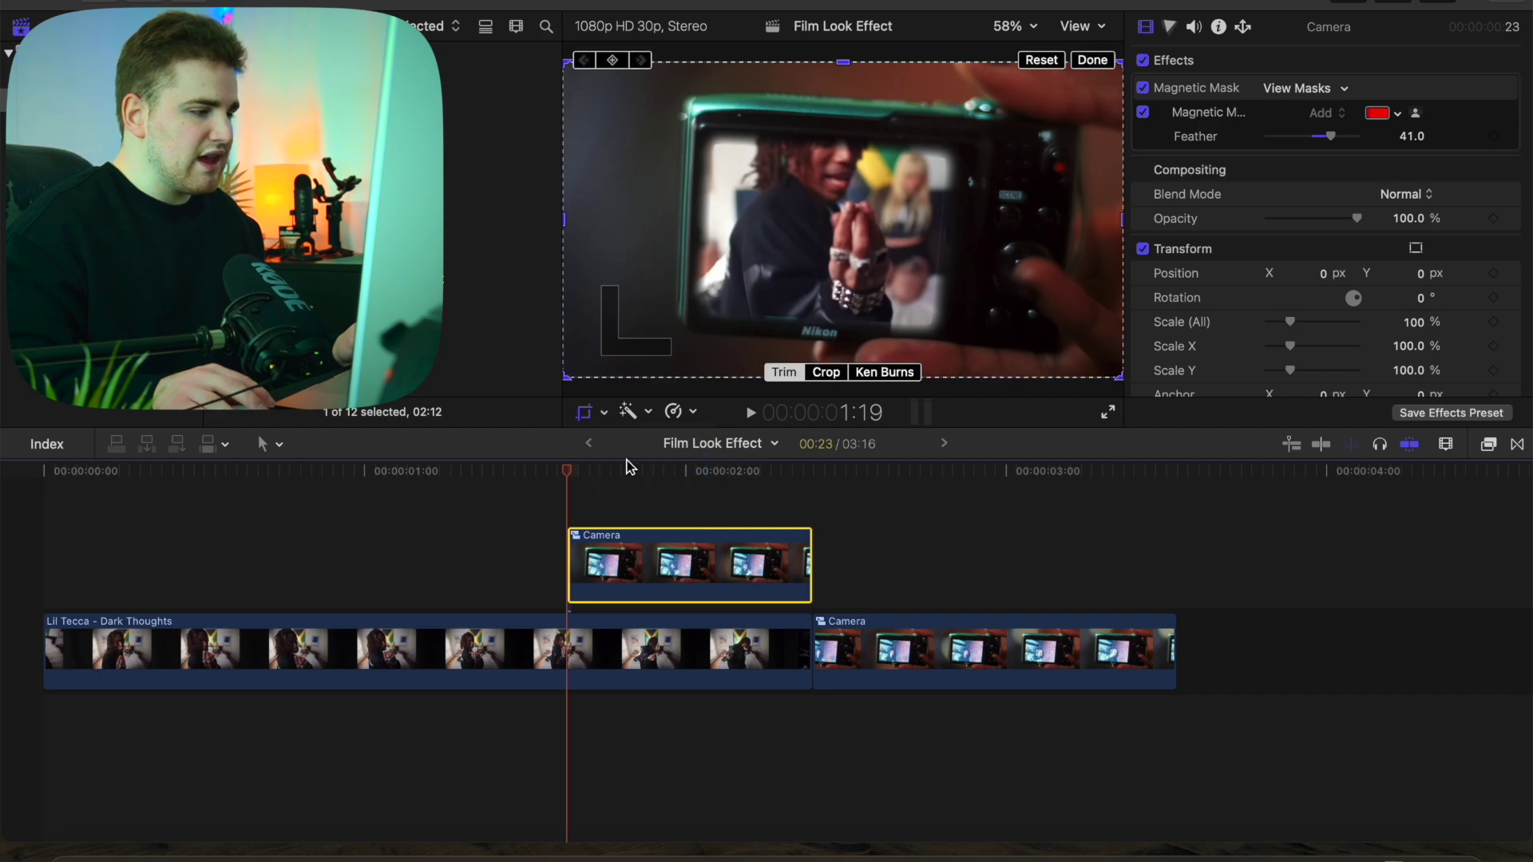
pyautogui.click(873, 378)
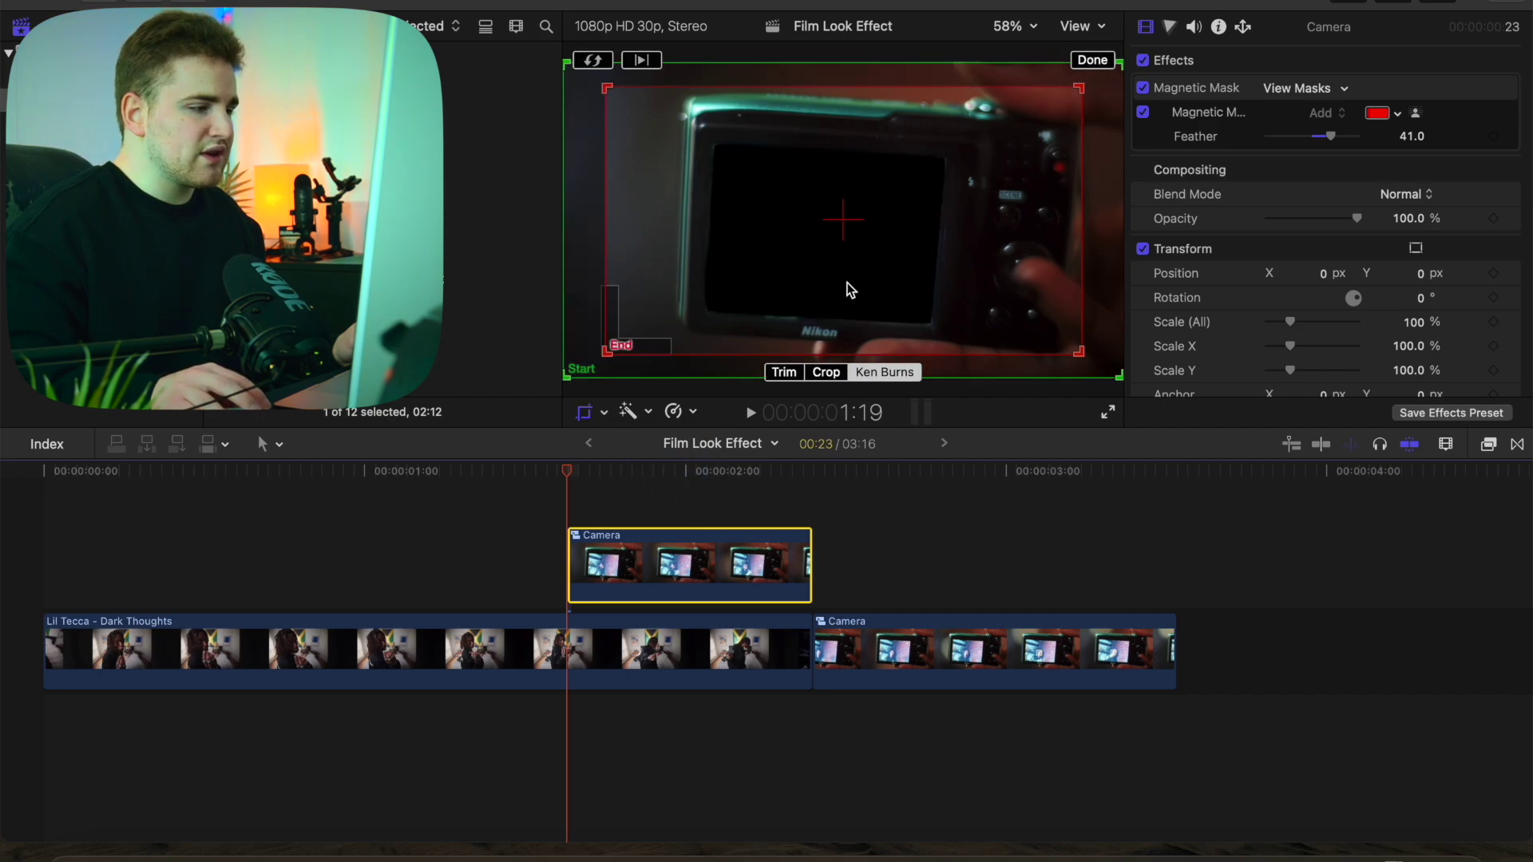
pyautogui.click(593, 61)
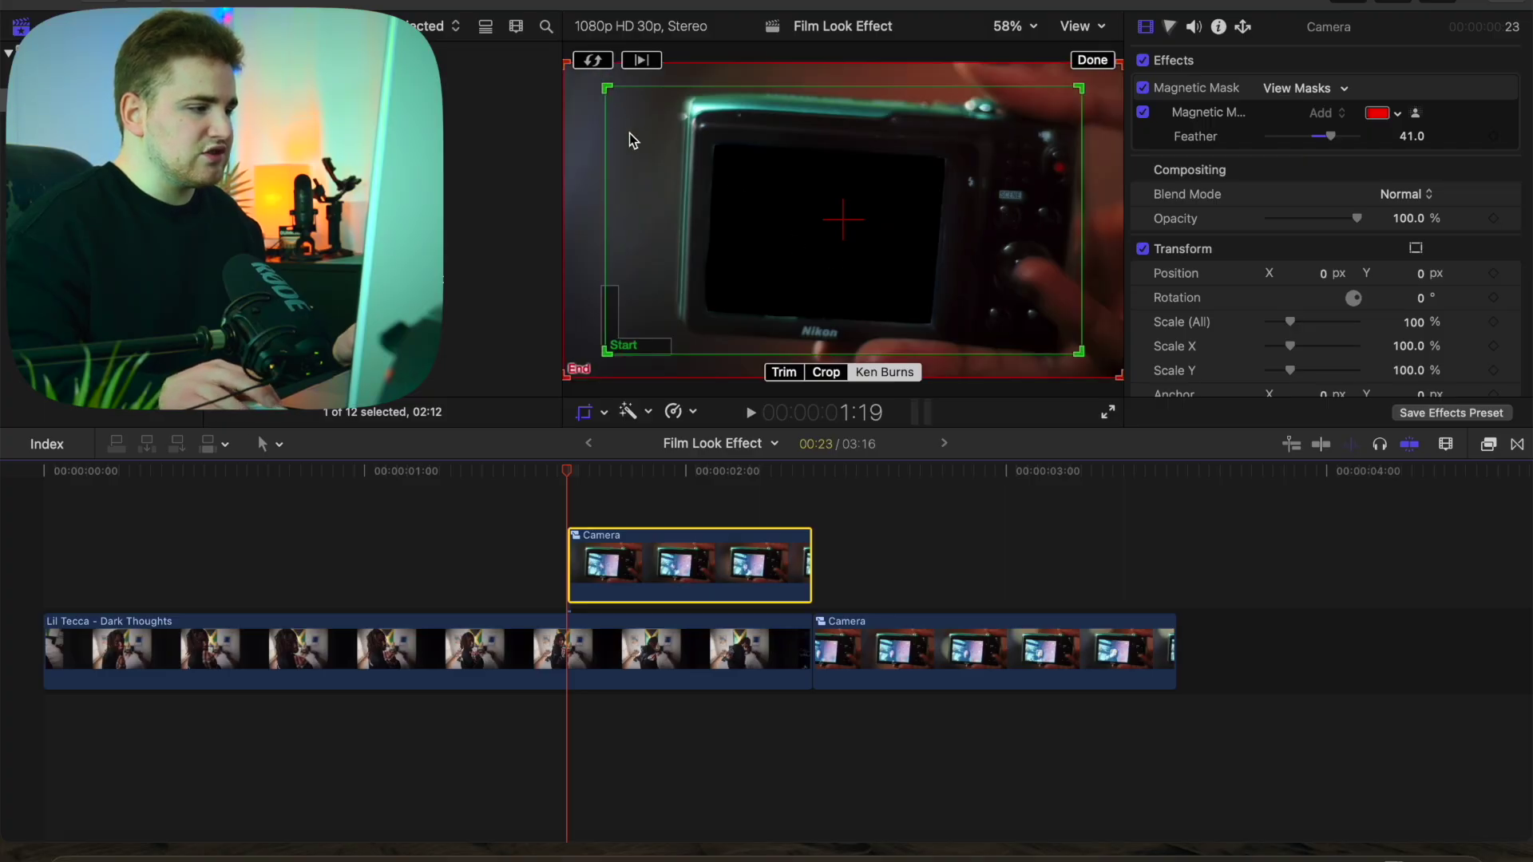
pyautogui.moveTo(607, 87); pyautogui.dragTo(906, 256)
pyautogui.moveTo(998, 310); pyautogui.dragTo(843, 218)
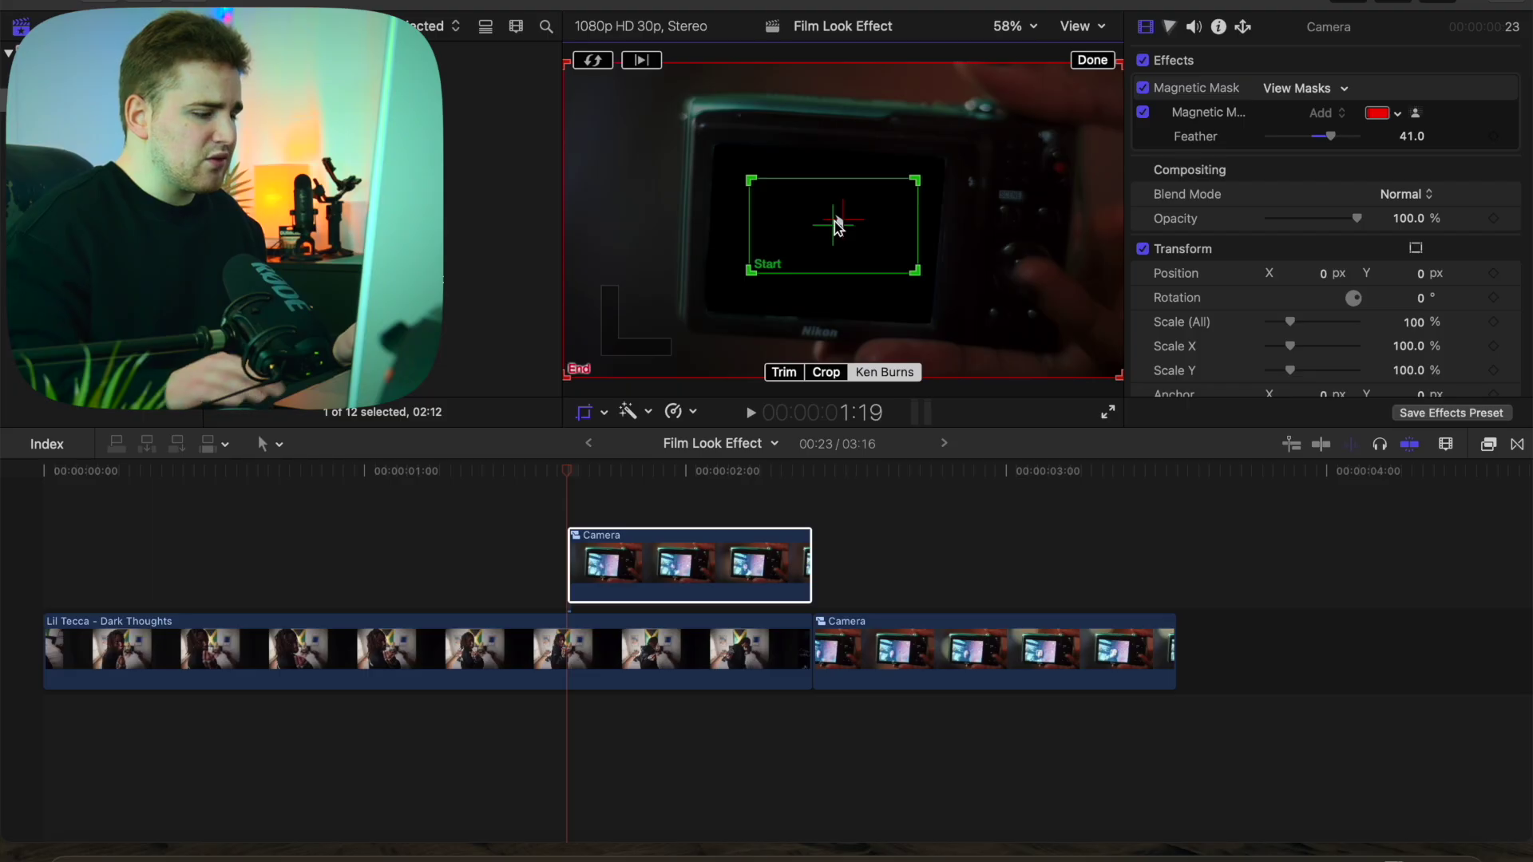
pyautogui.rightClick(835, 225)
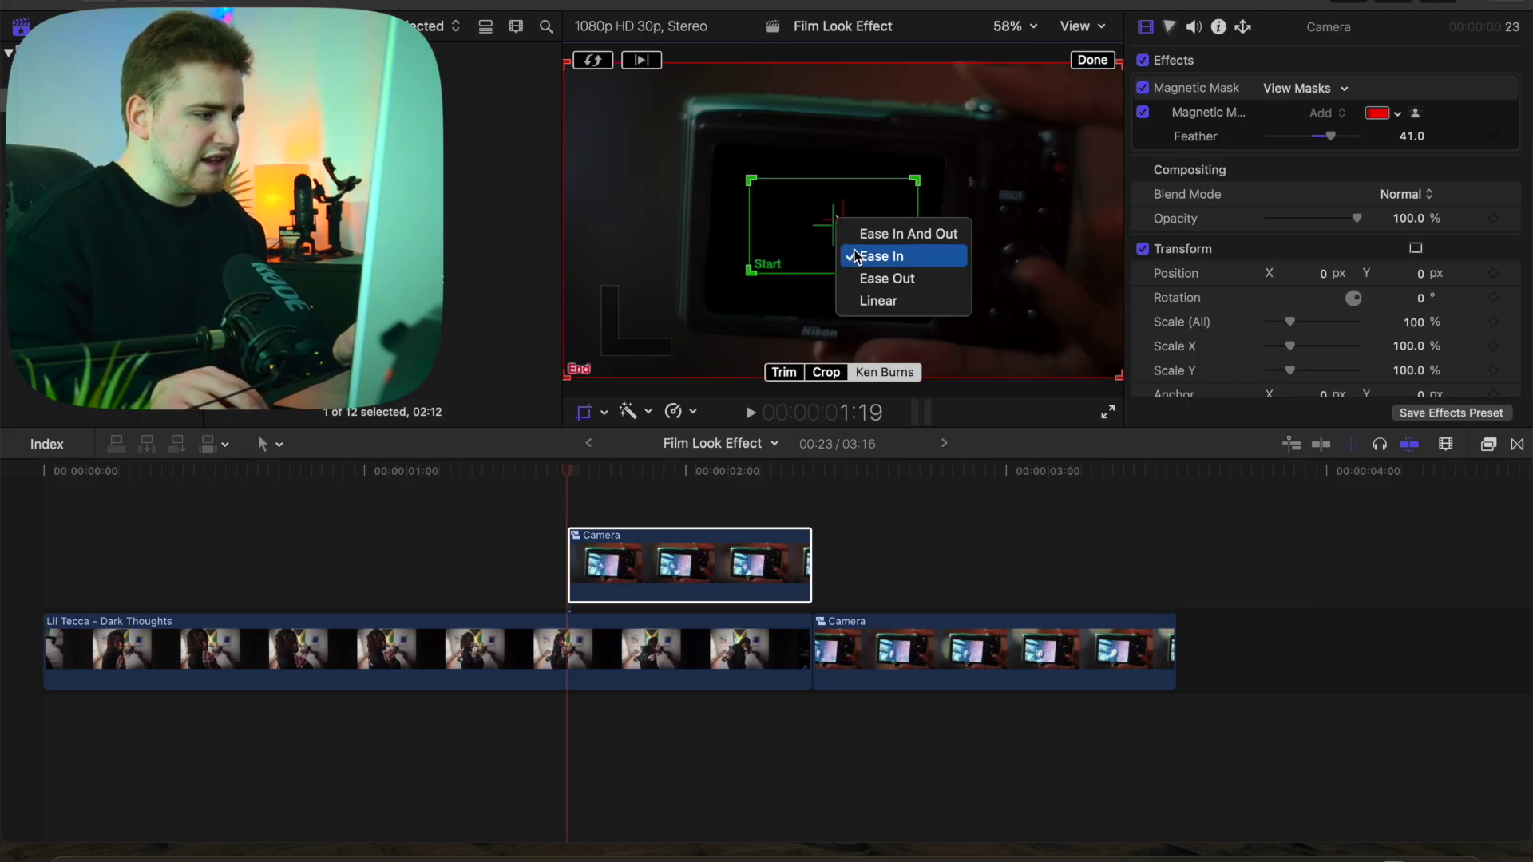
pyautogui.click(856, 255)
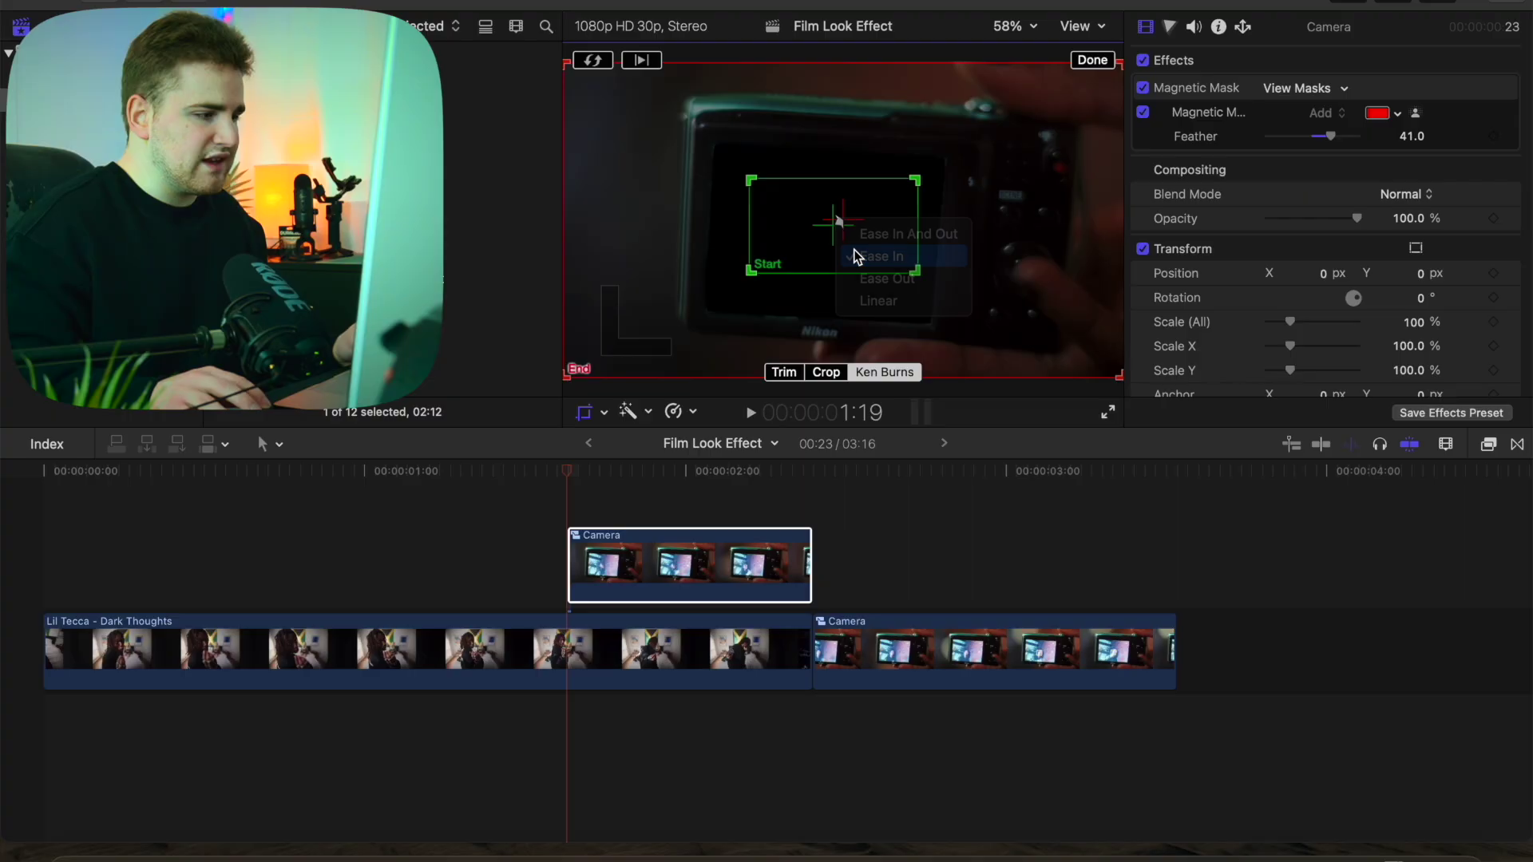
pyautogui.click(1097, 61)
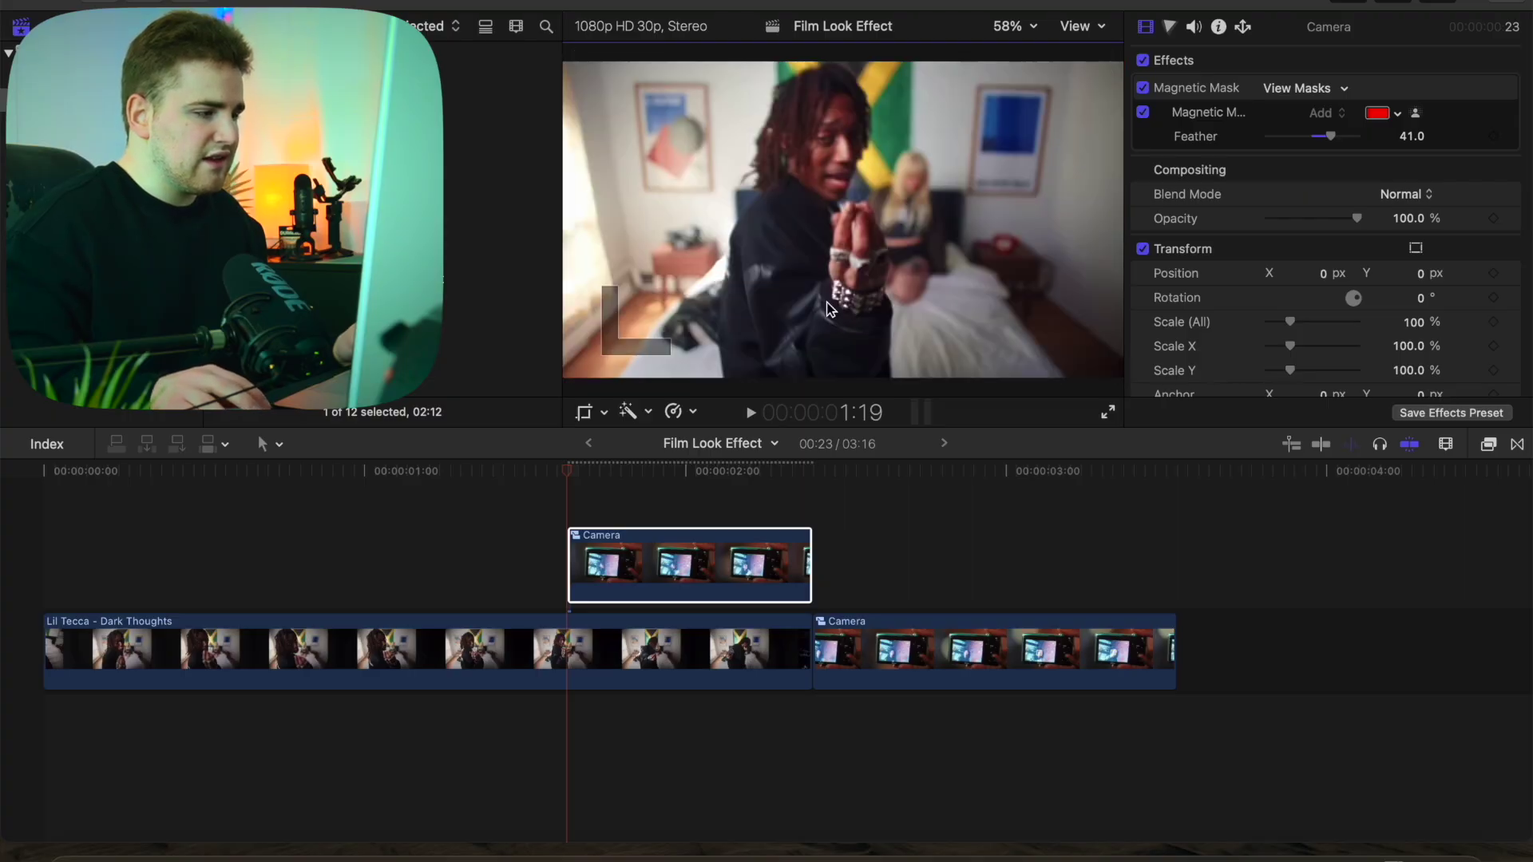
pyautogui.click(563, 506)
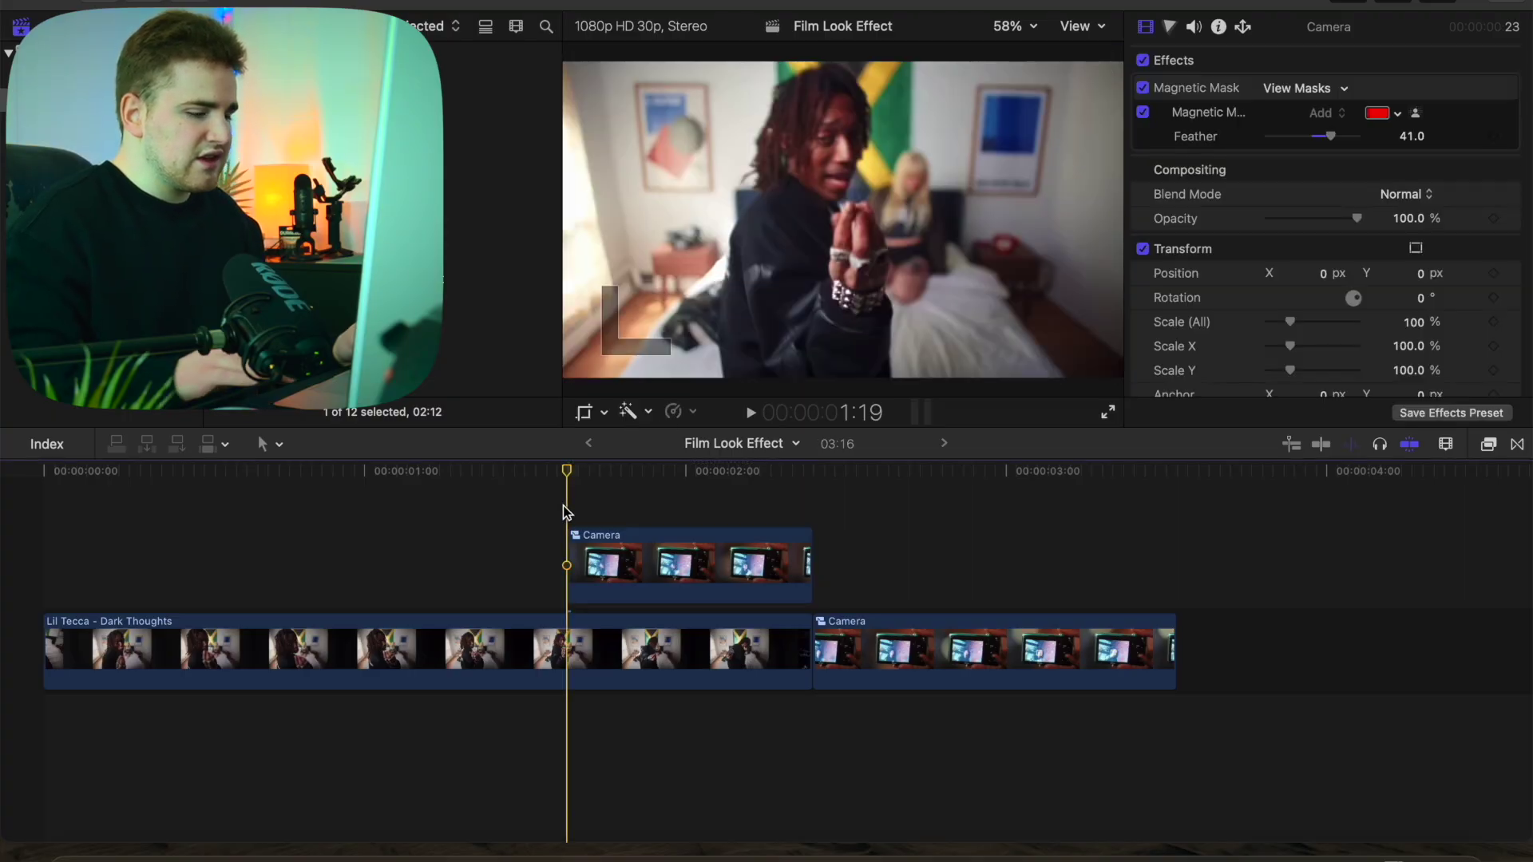
pyautogui.press('space')
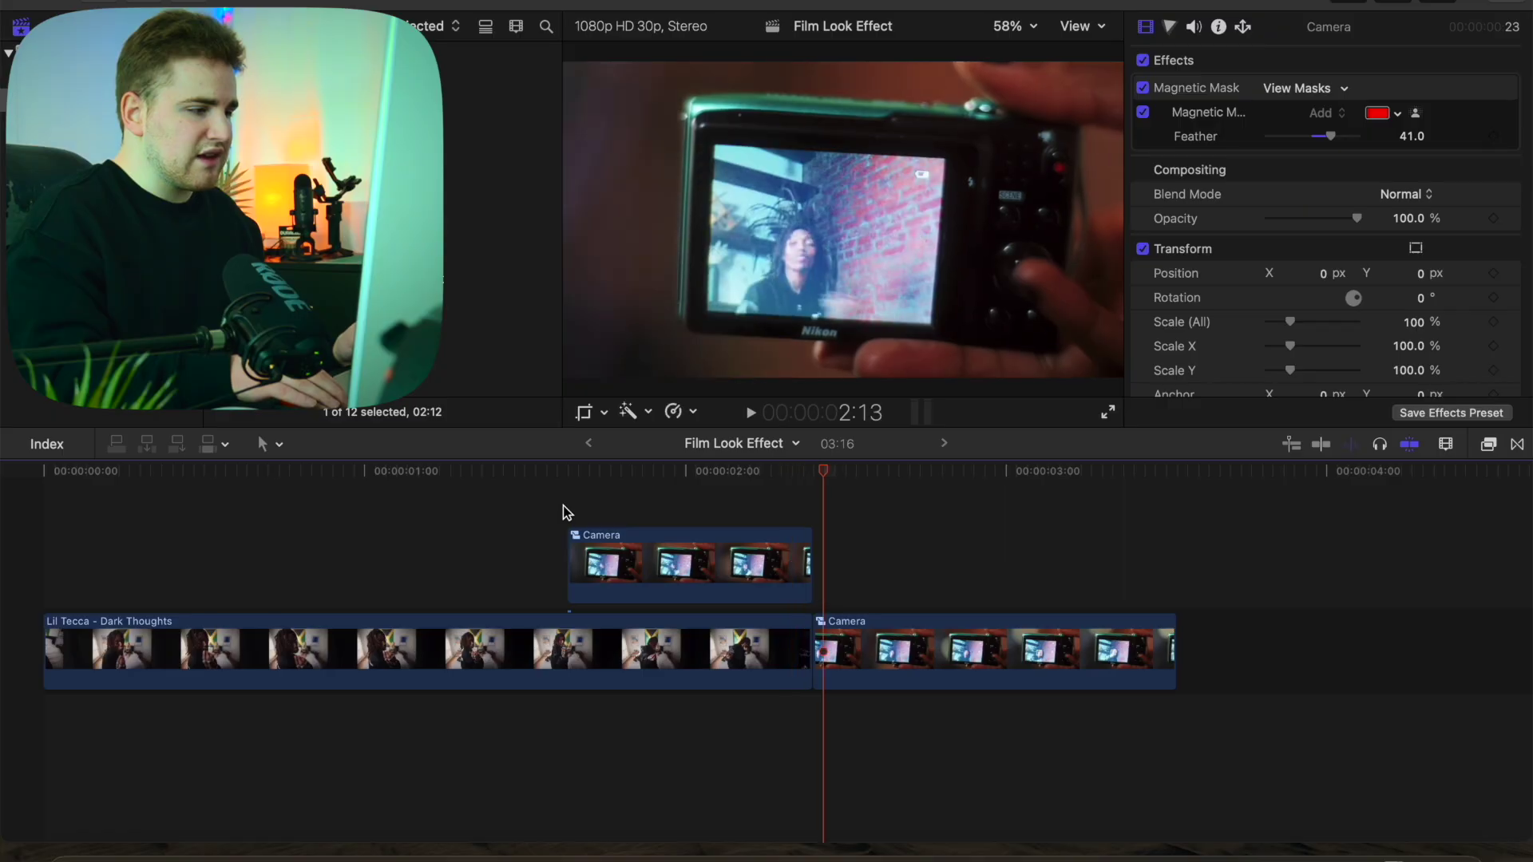
pyautogui.click(41, 578)
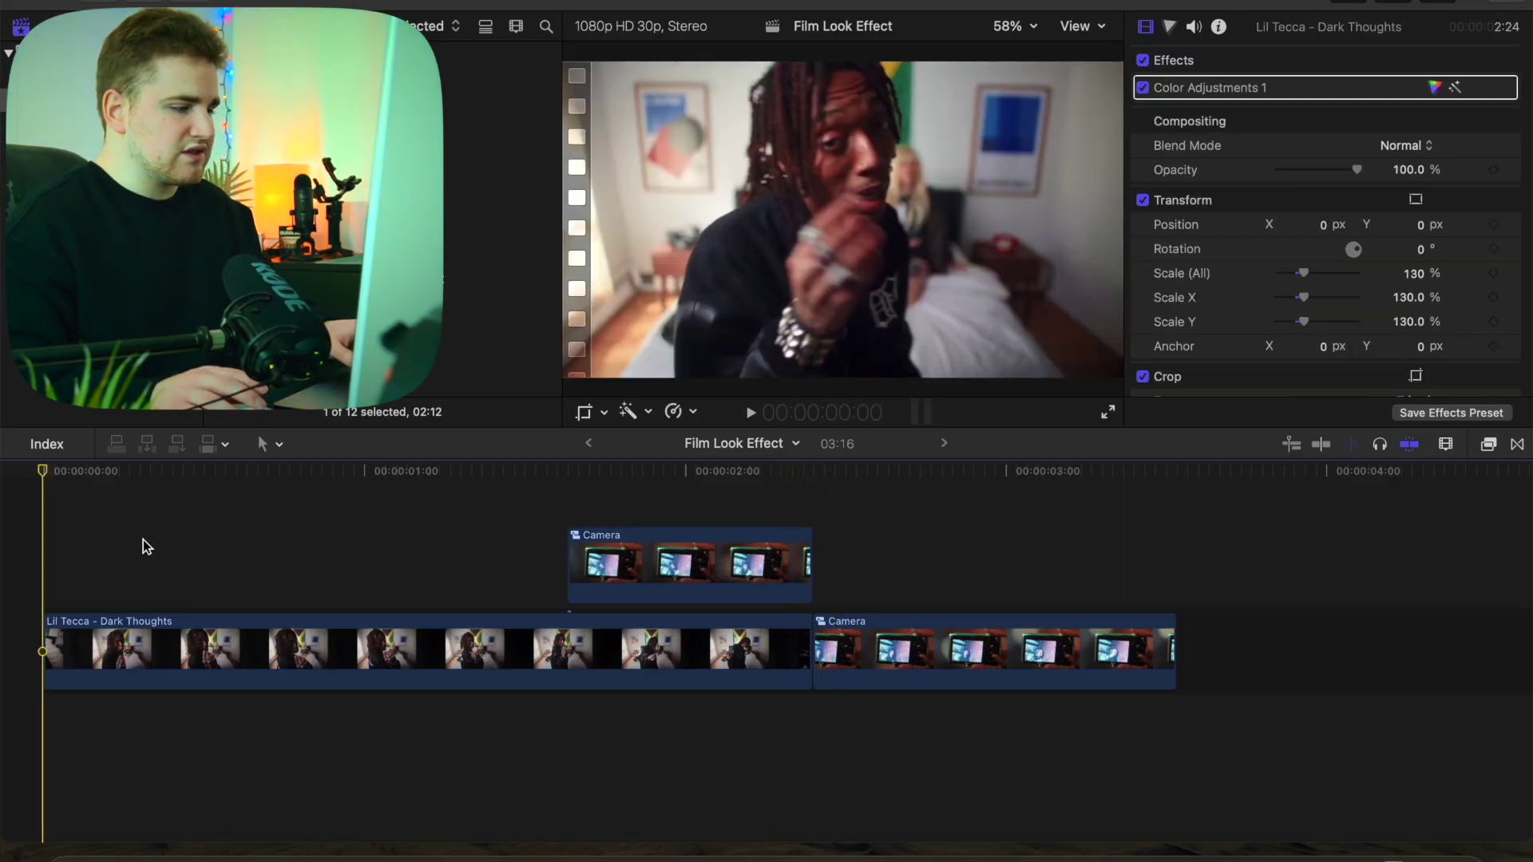
pyautogui.press('space')
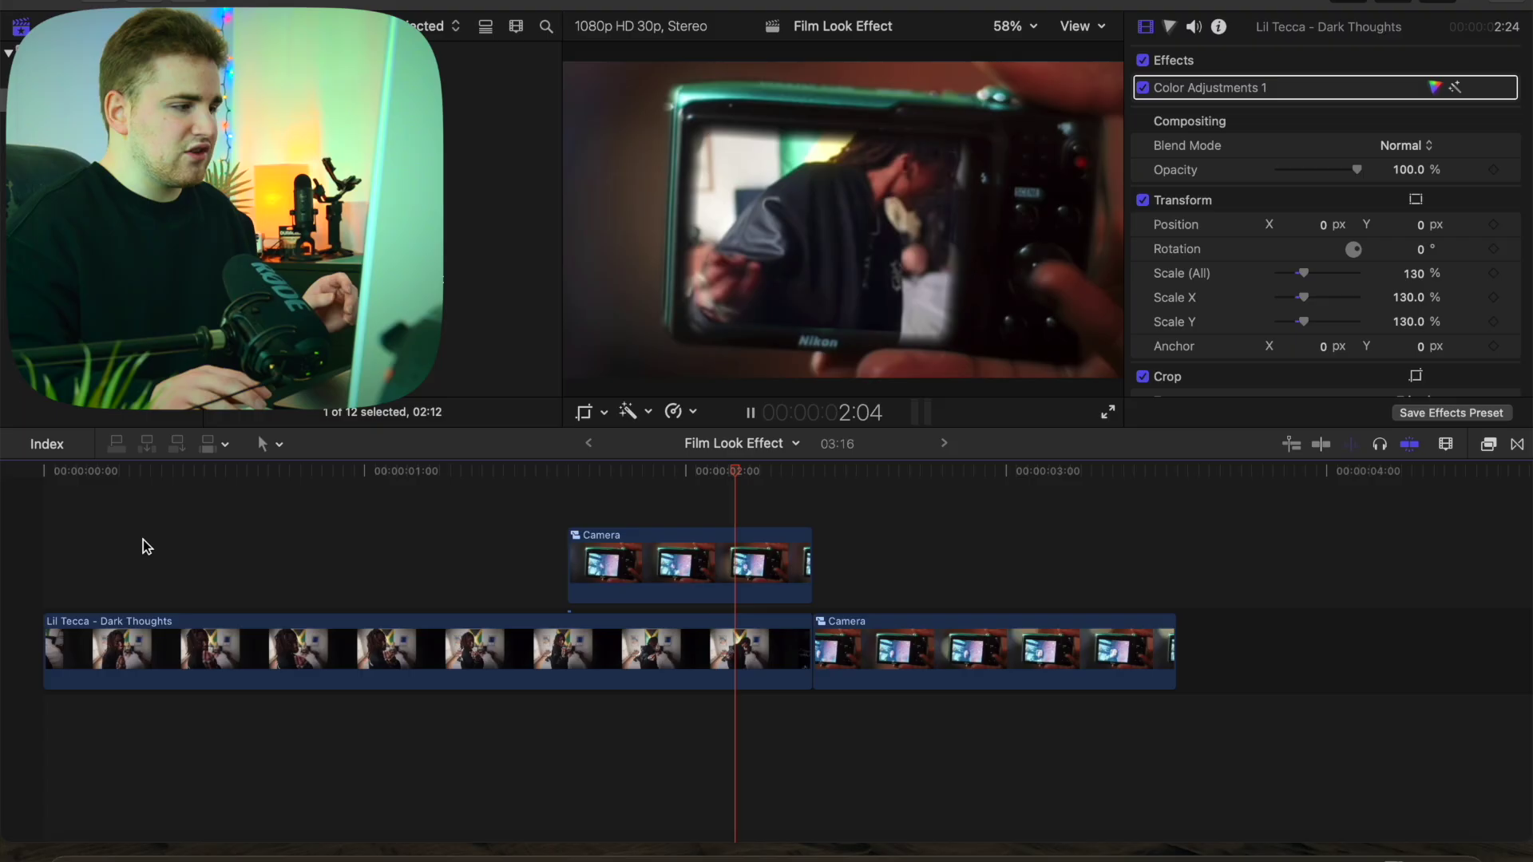
pyautogui.press('Home')
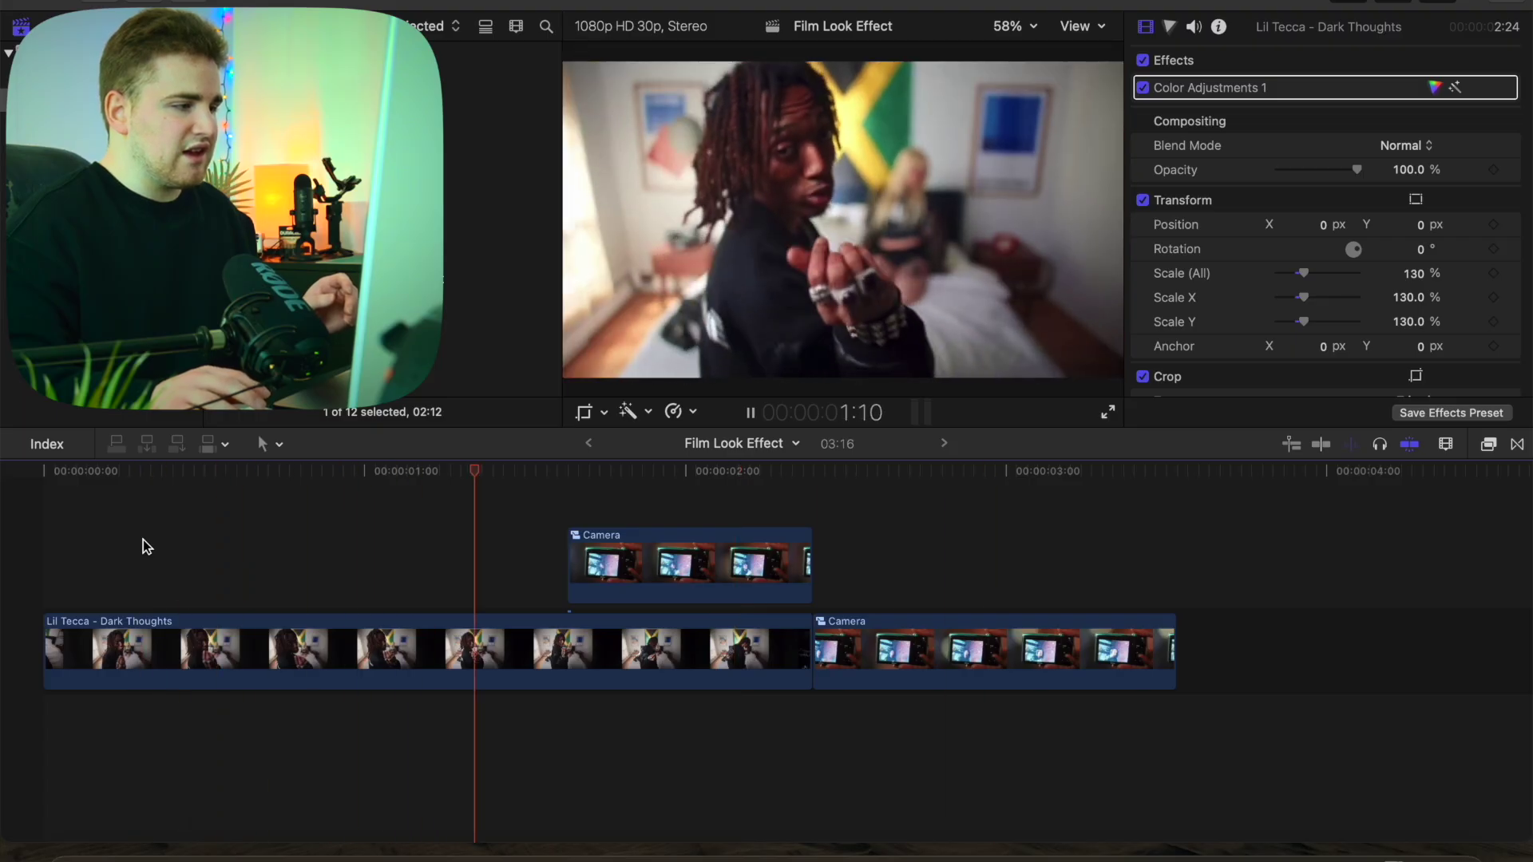
pyautogui.press('space')
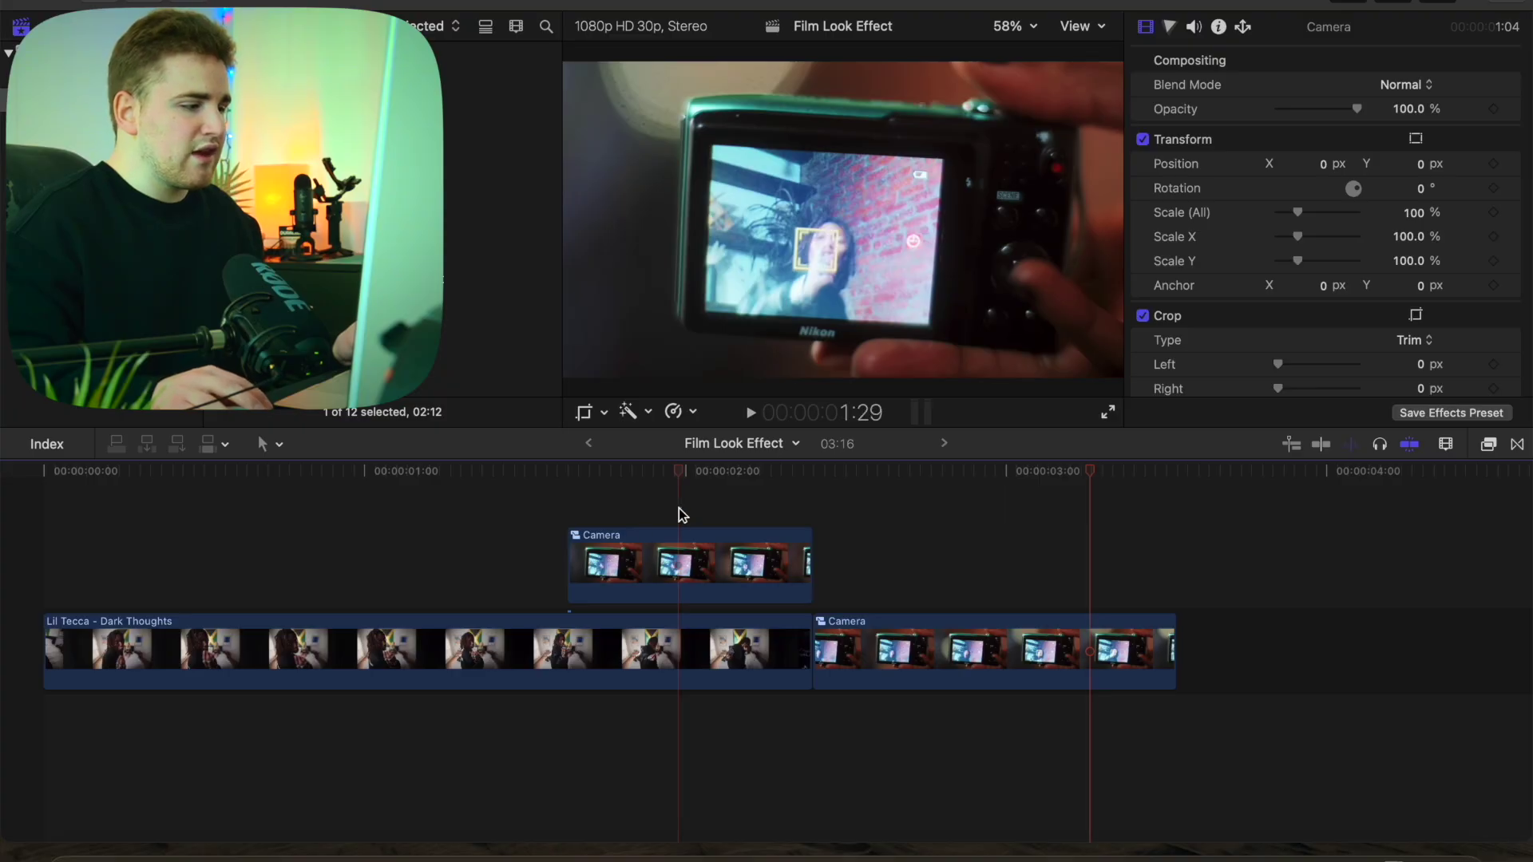
# Option-drag a copy of the Camera clip onto a layer above and invert the lower copy's mask
pyautogui.click(668, 546)
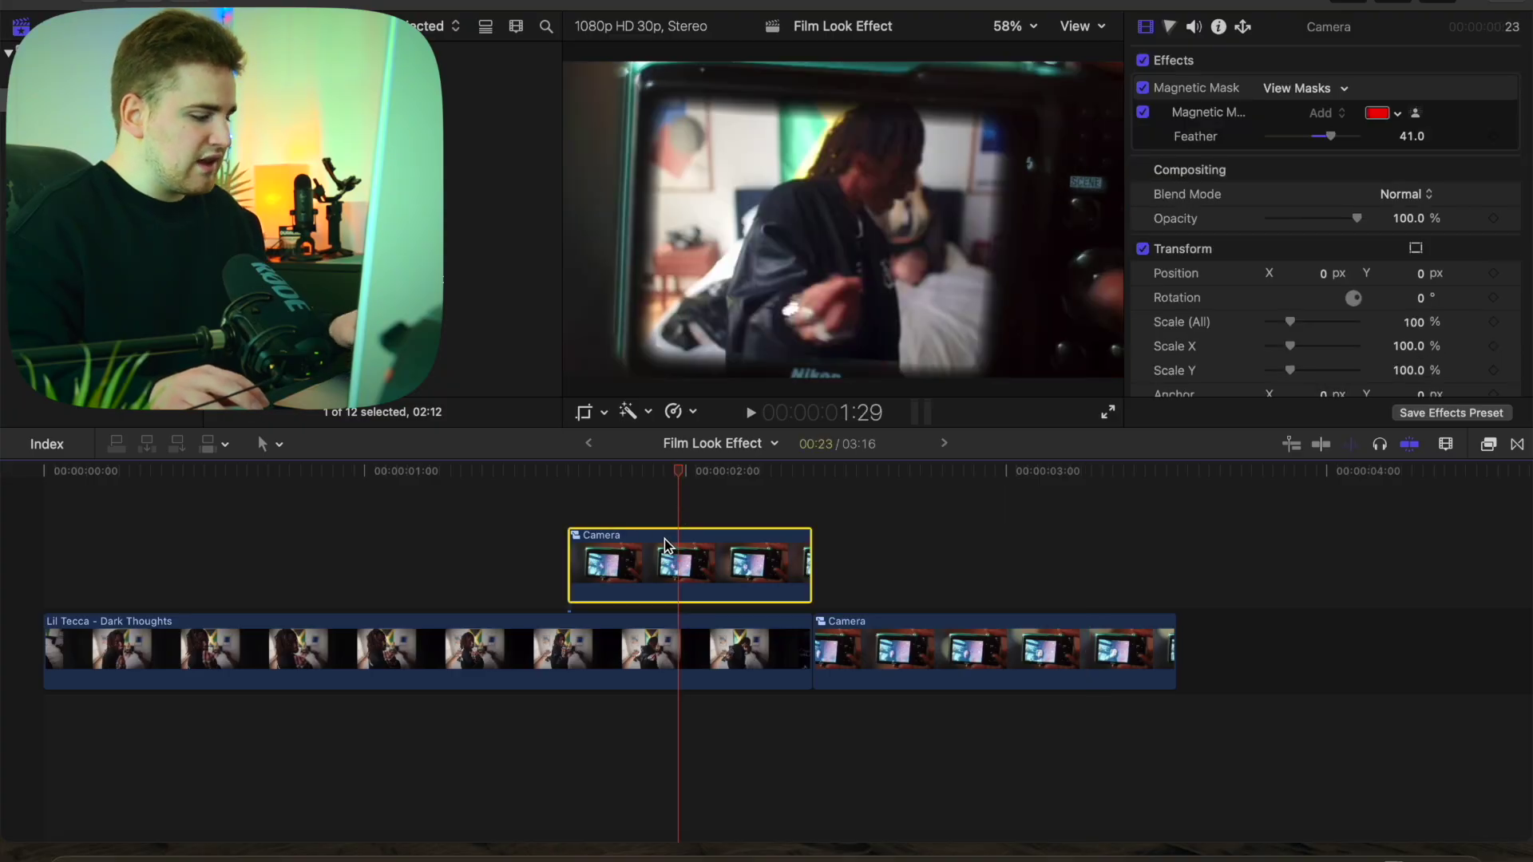
pyautogui.moveTo(668, 545)
pyautogui.mouseDown()
pyautogui.moveTo(669, 524)
pyautogui.moveTo(655, 536)
pyautogui.mouseUp()
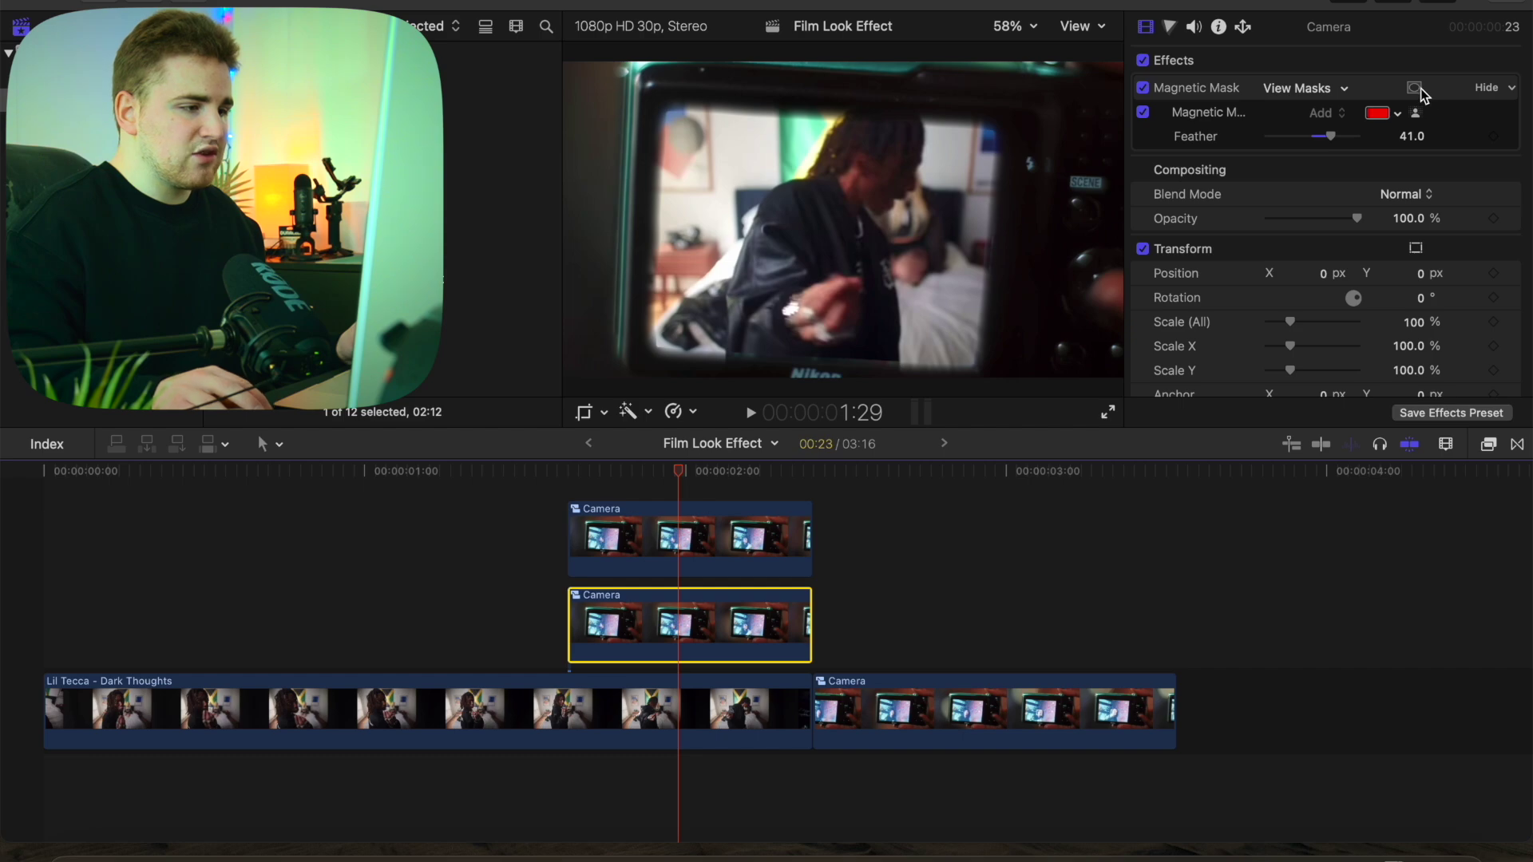
pyautogui.click(1417, 88)
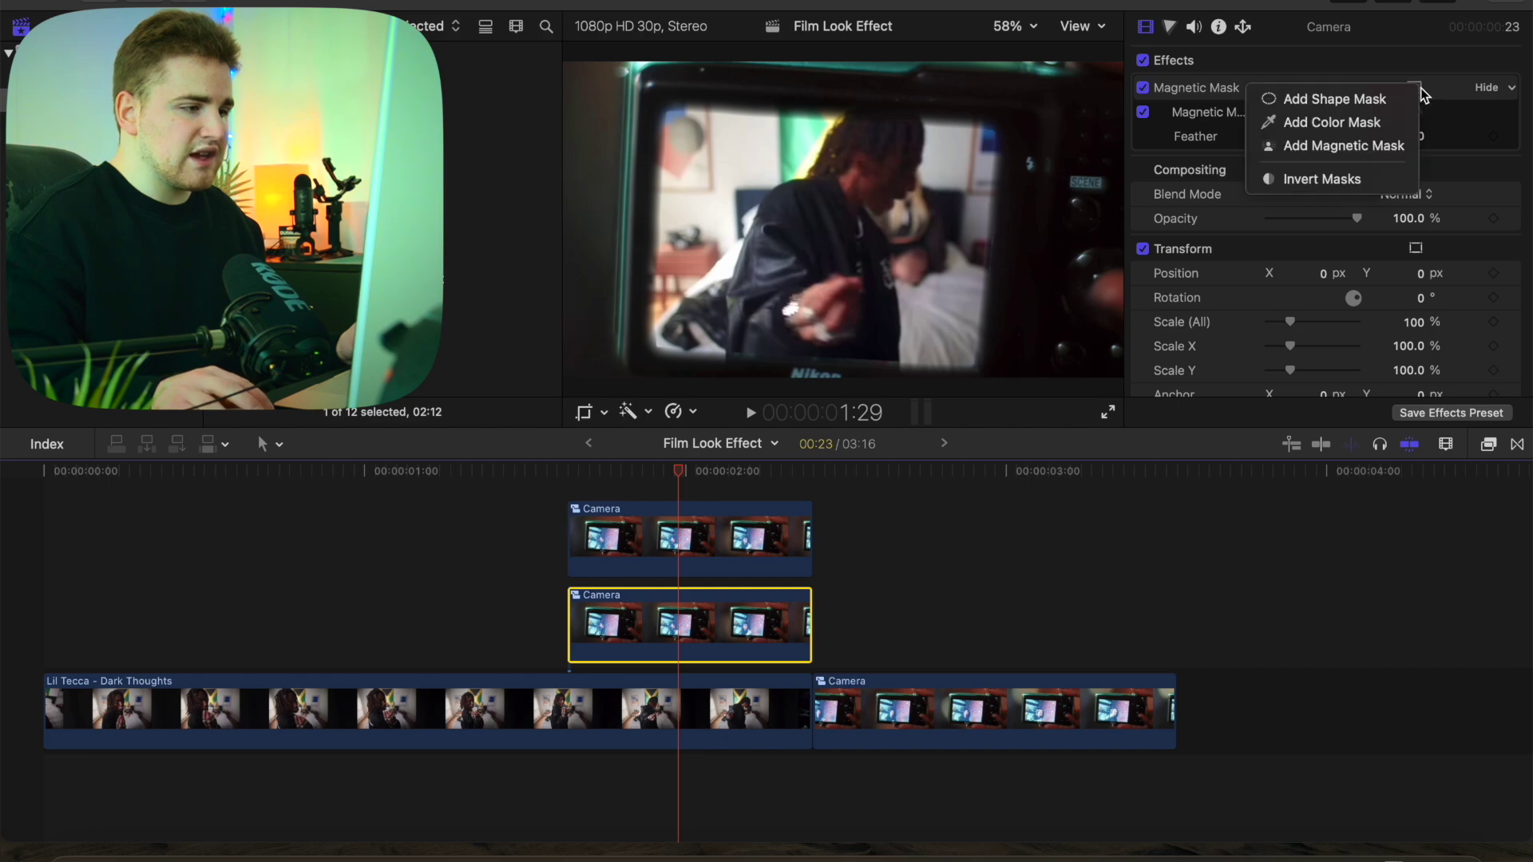
pyautogui.click(1364, 182)
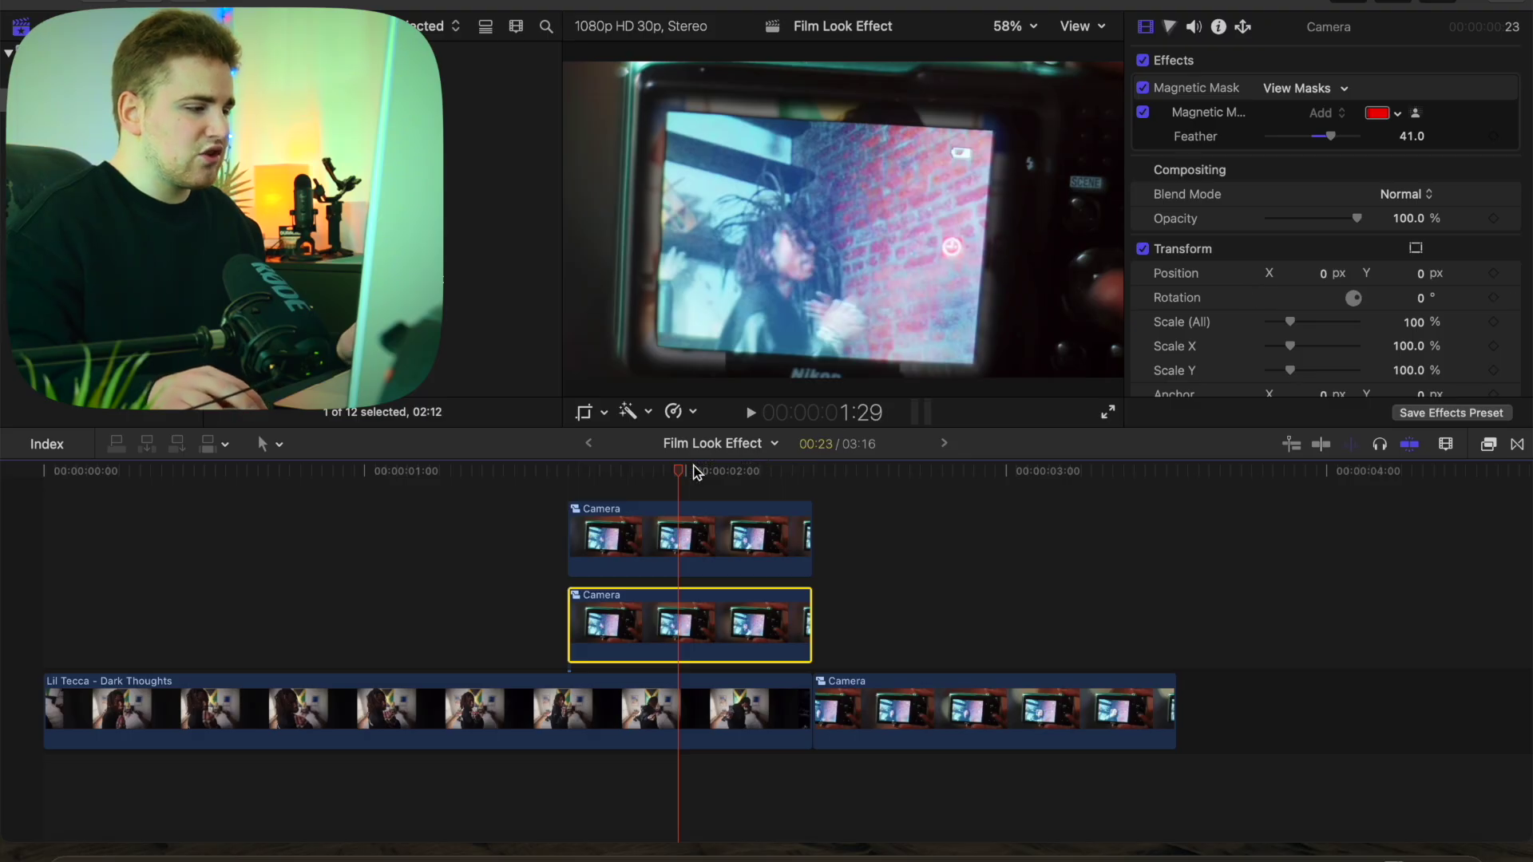
pyautogui.moveTo(666, 471); pyautogui.dragTo(567, 476)
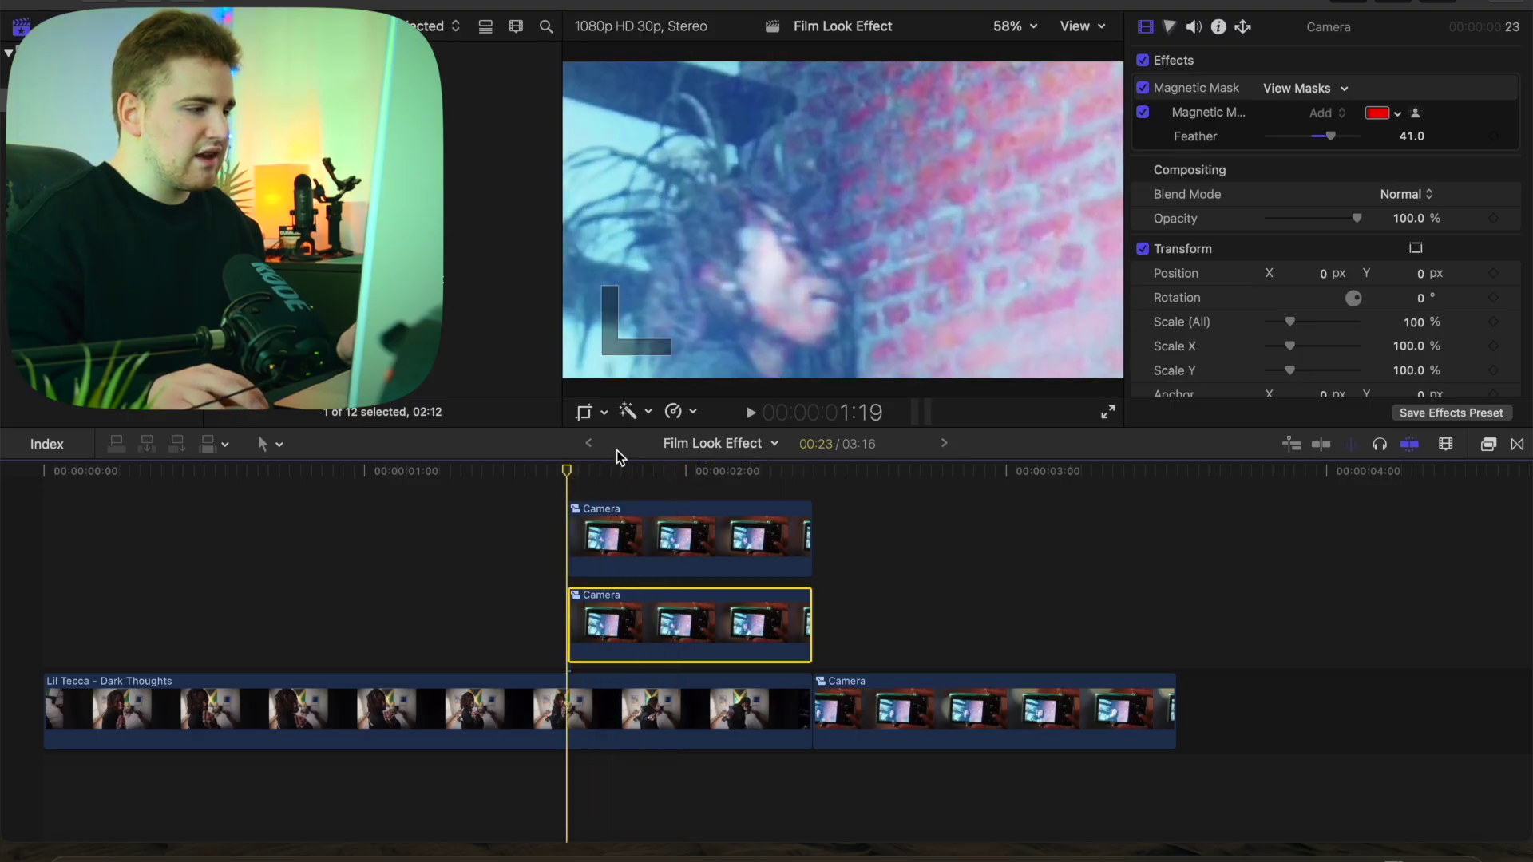
# Set the Ken Burns start frame to 333%, positioned over the camera screen at the right edge
pyautogui.click(584, 414)
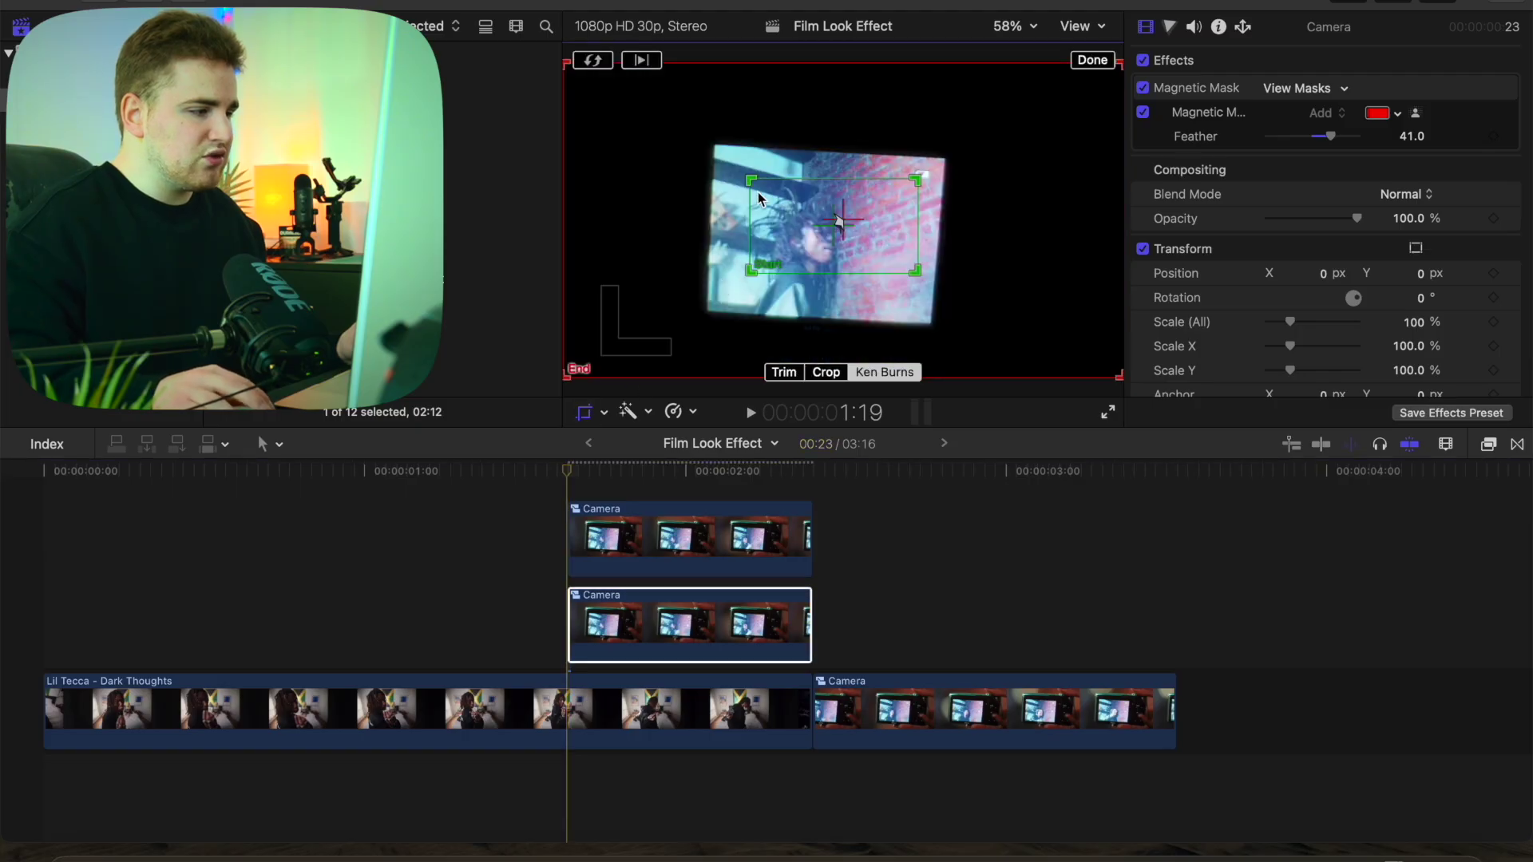
pyautogui.moveTo(755, 179)
pyautogui.mouseDown()
pyautogui.moveTo(765, 190)
pyautogui.moveTo(755, 183)
pyautogui.mouseUp()
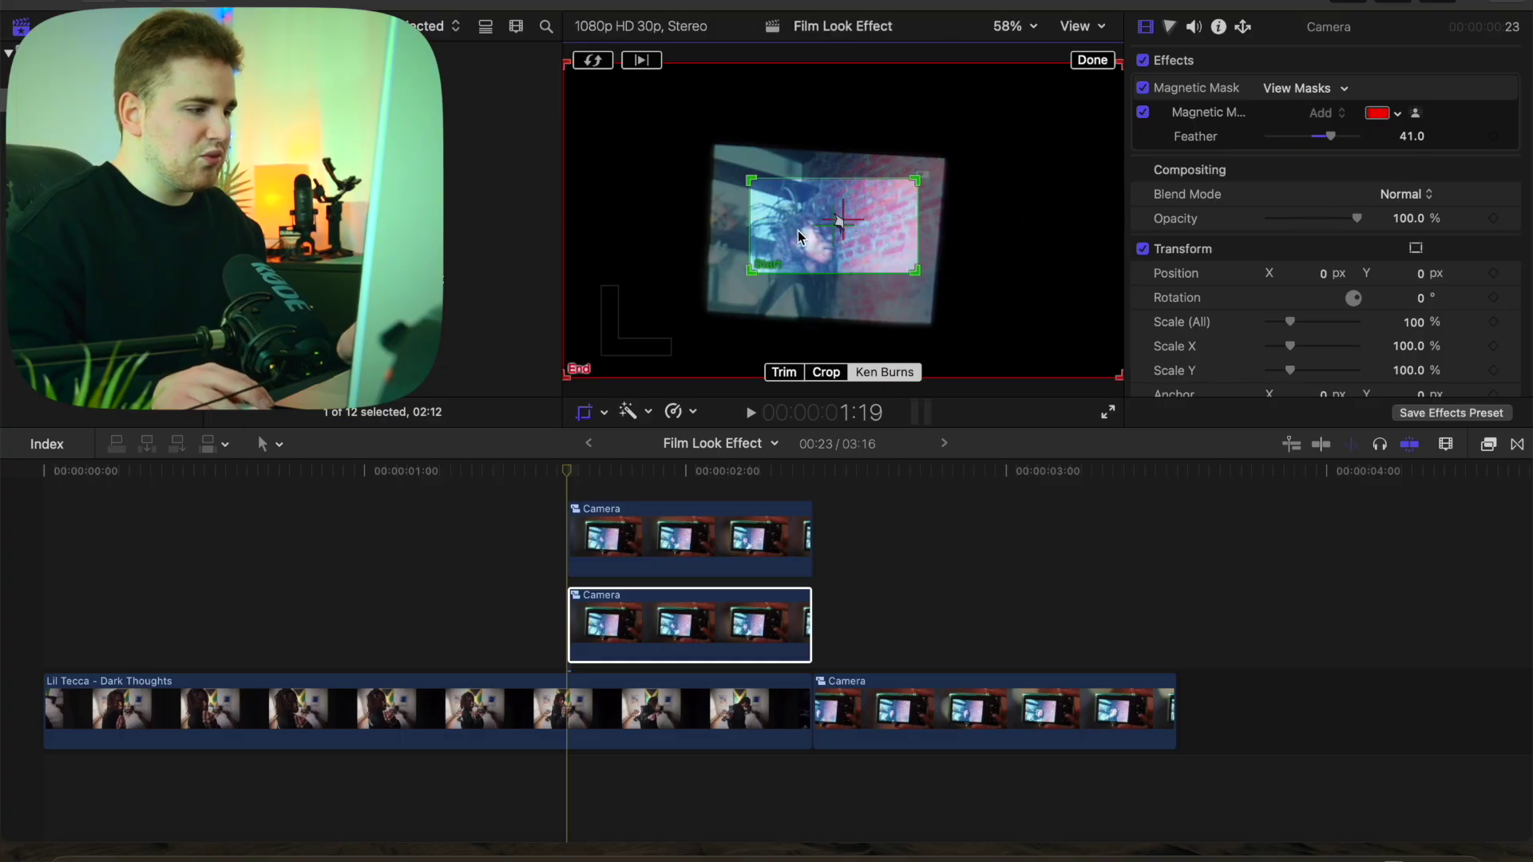
pyautogui.moveTo(803, 227); pyautogui.dragTo(1023, 249)
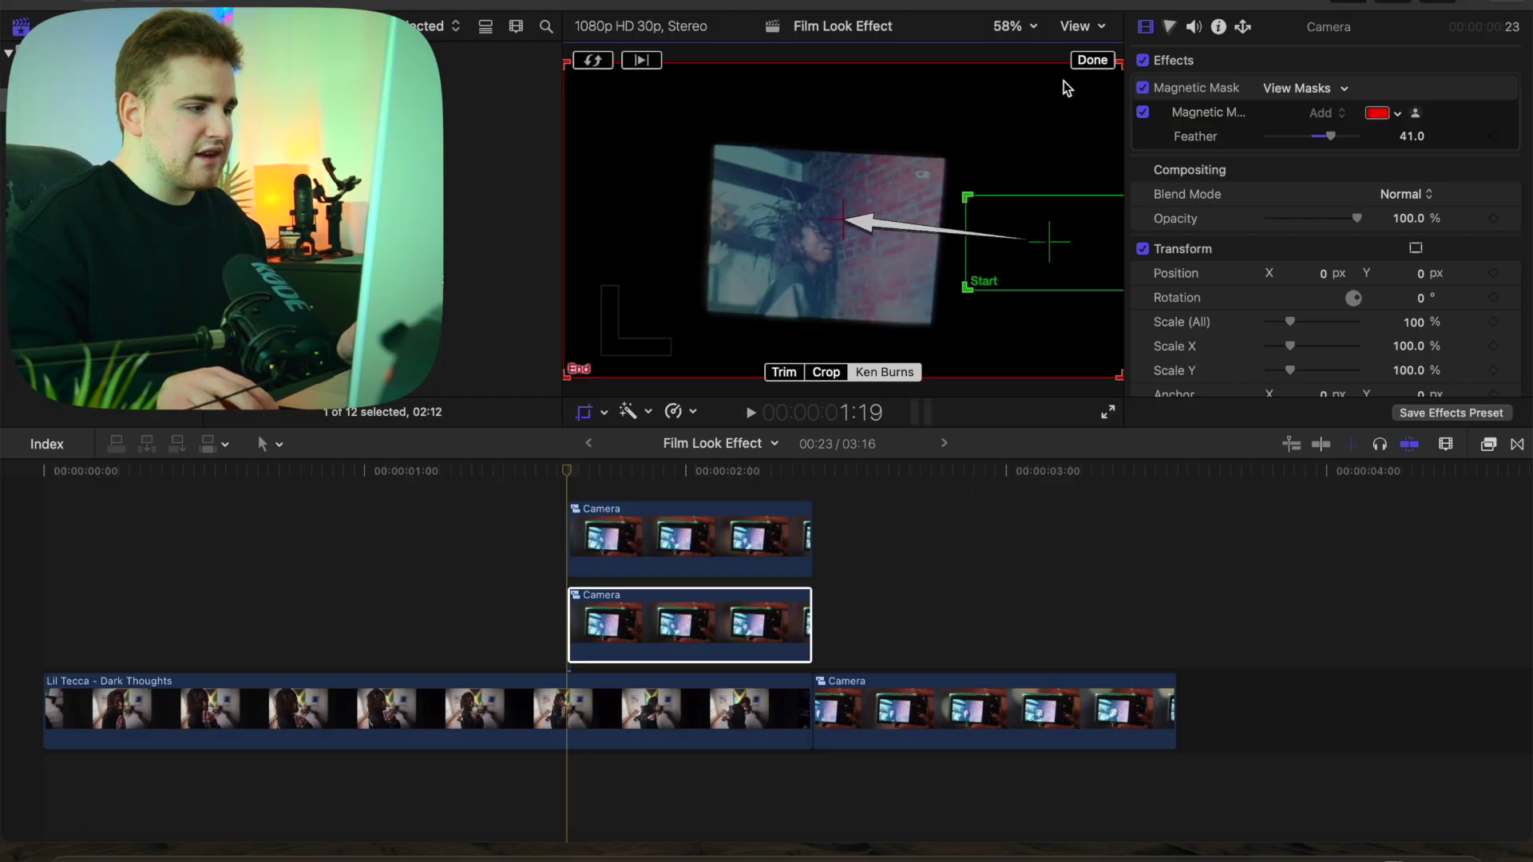
pyautogui.click(1079, 60)
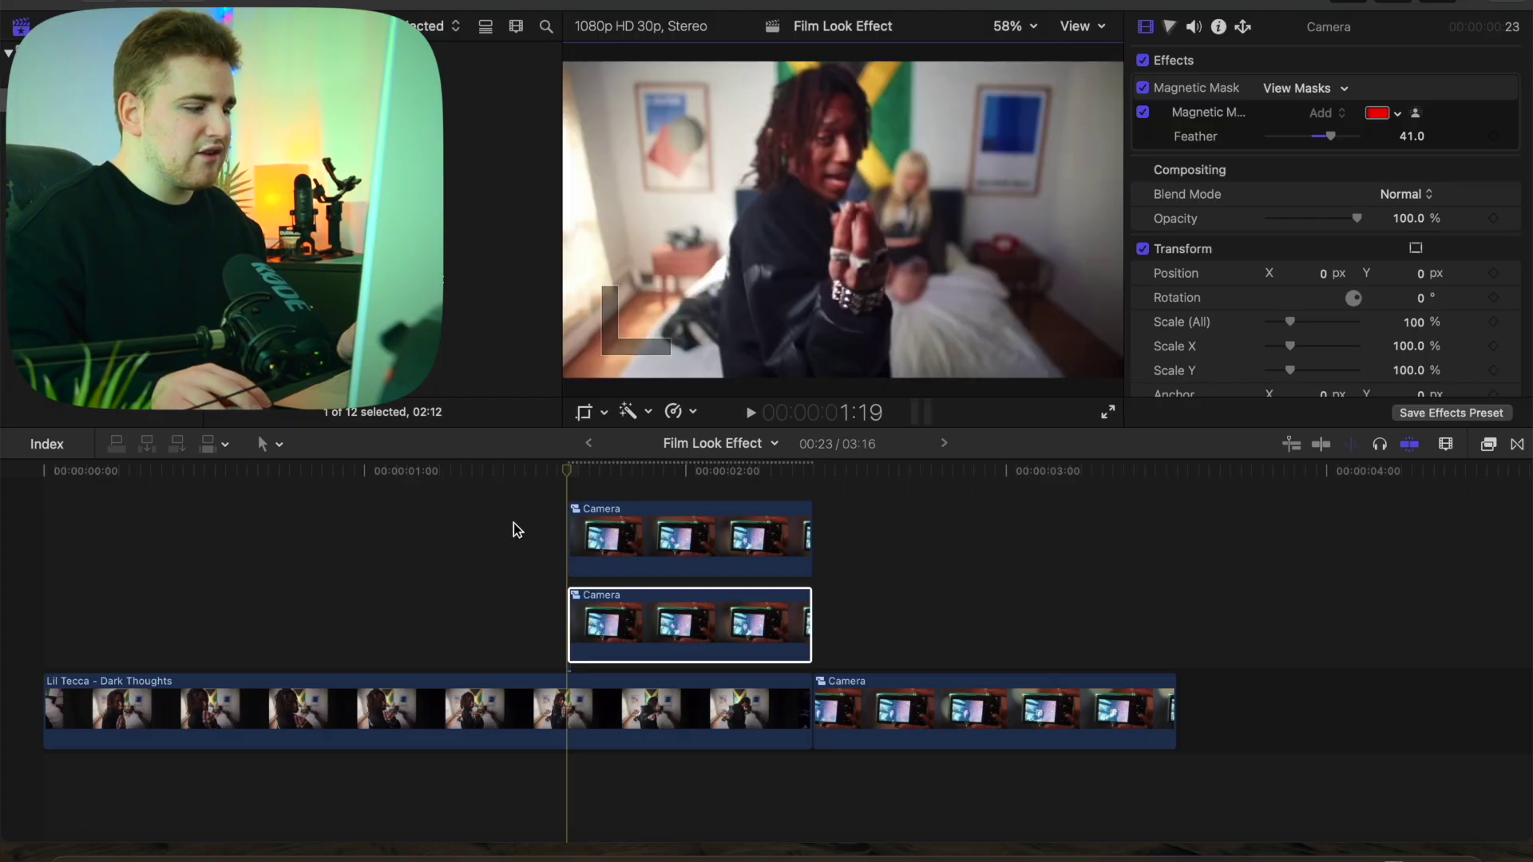
pyautogui.click(564, 490)
pyautogui.press('space')
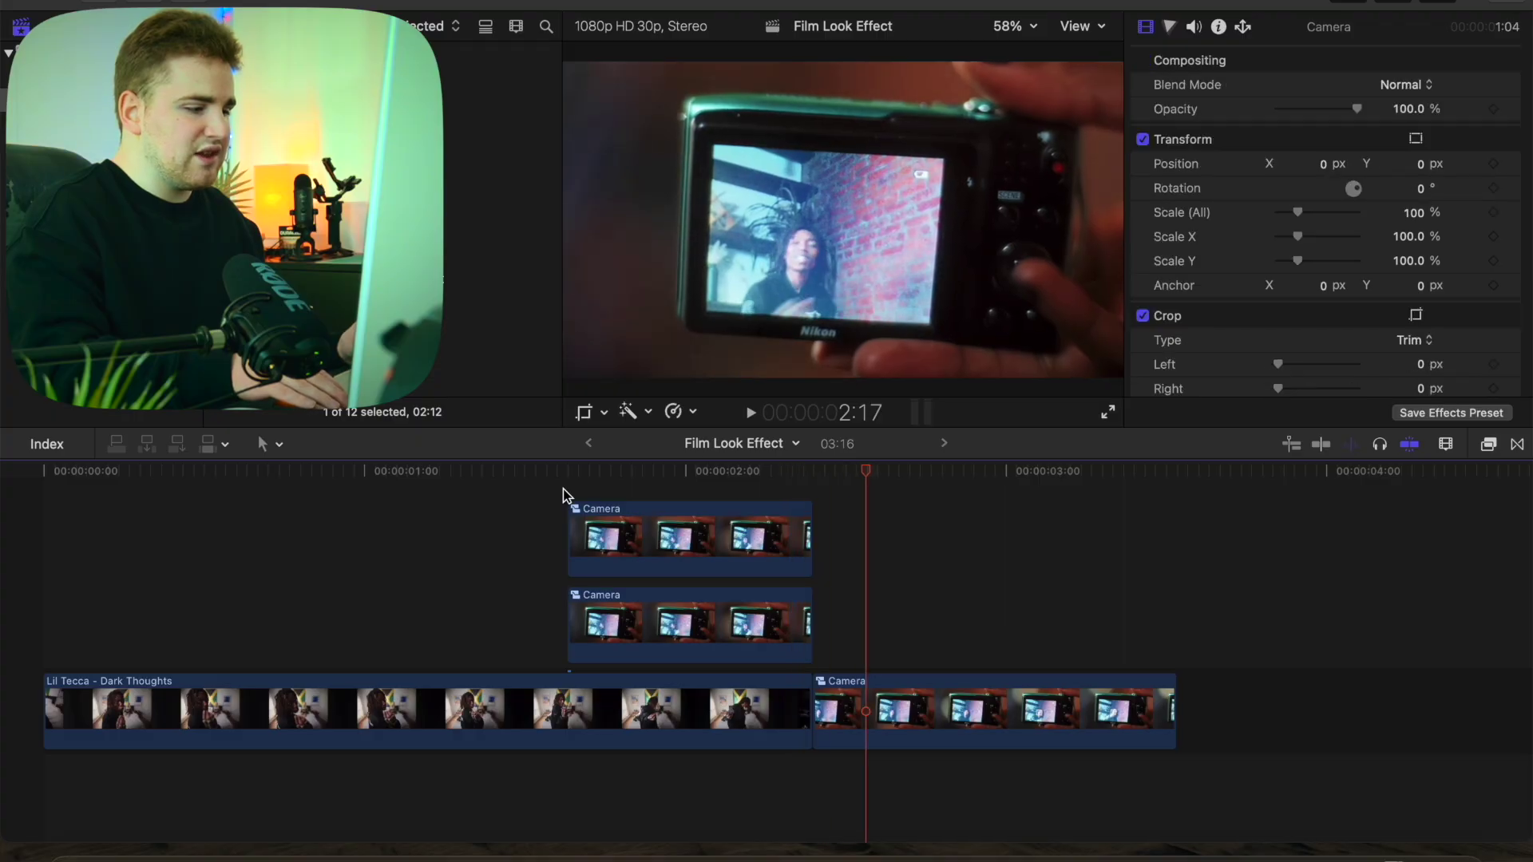
pyautogui.press('Home')
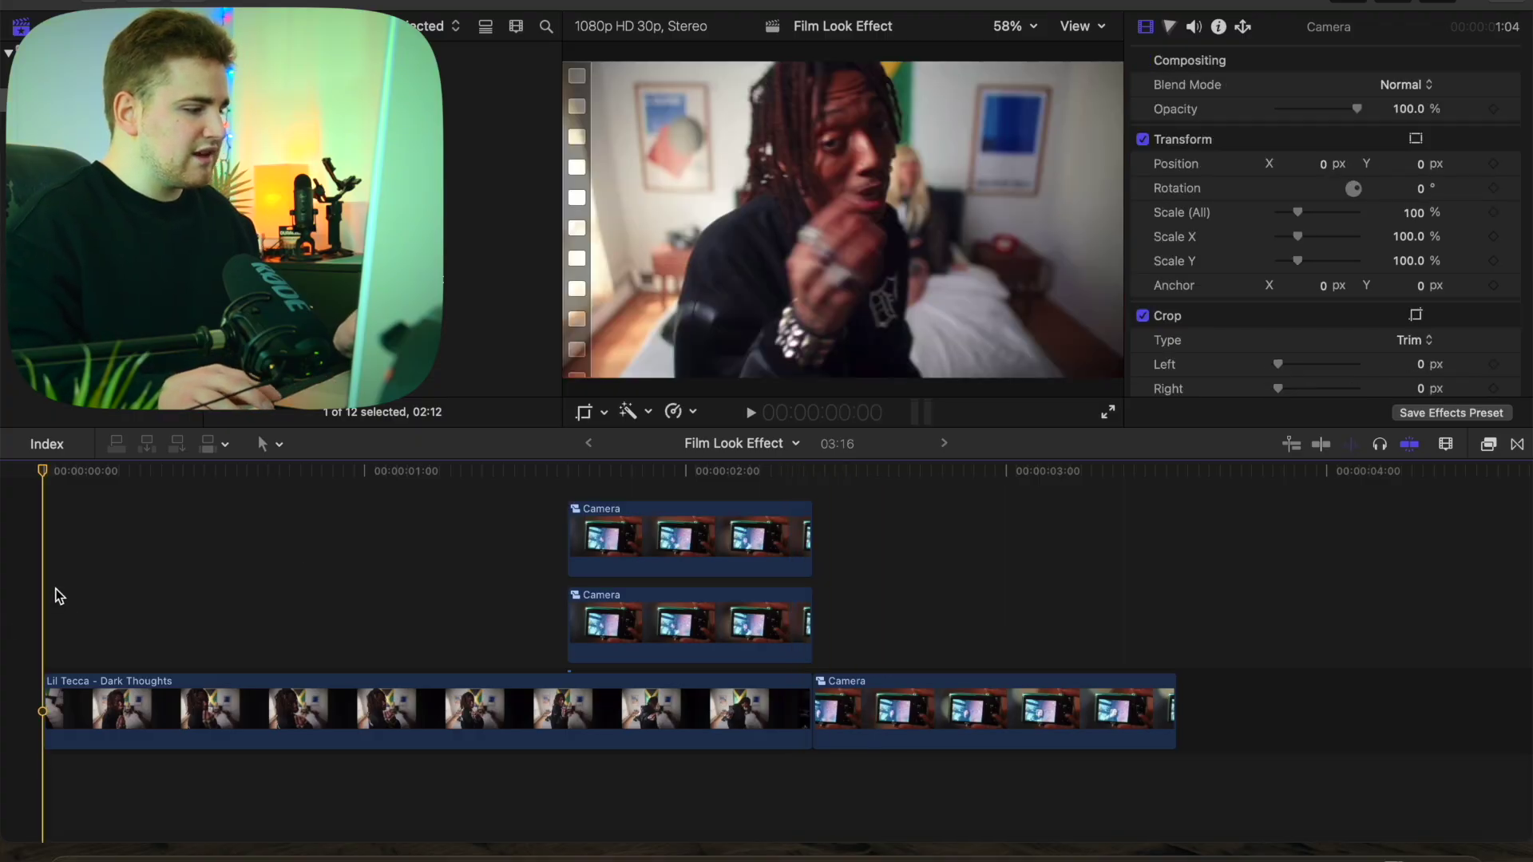
pyautogui.press('space')
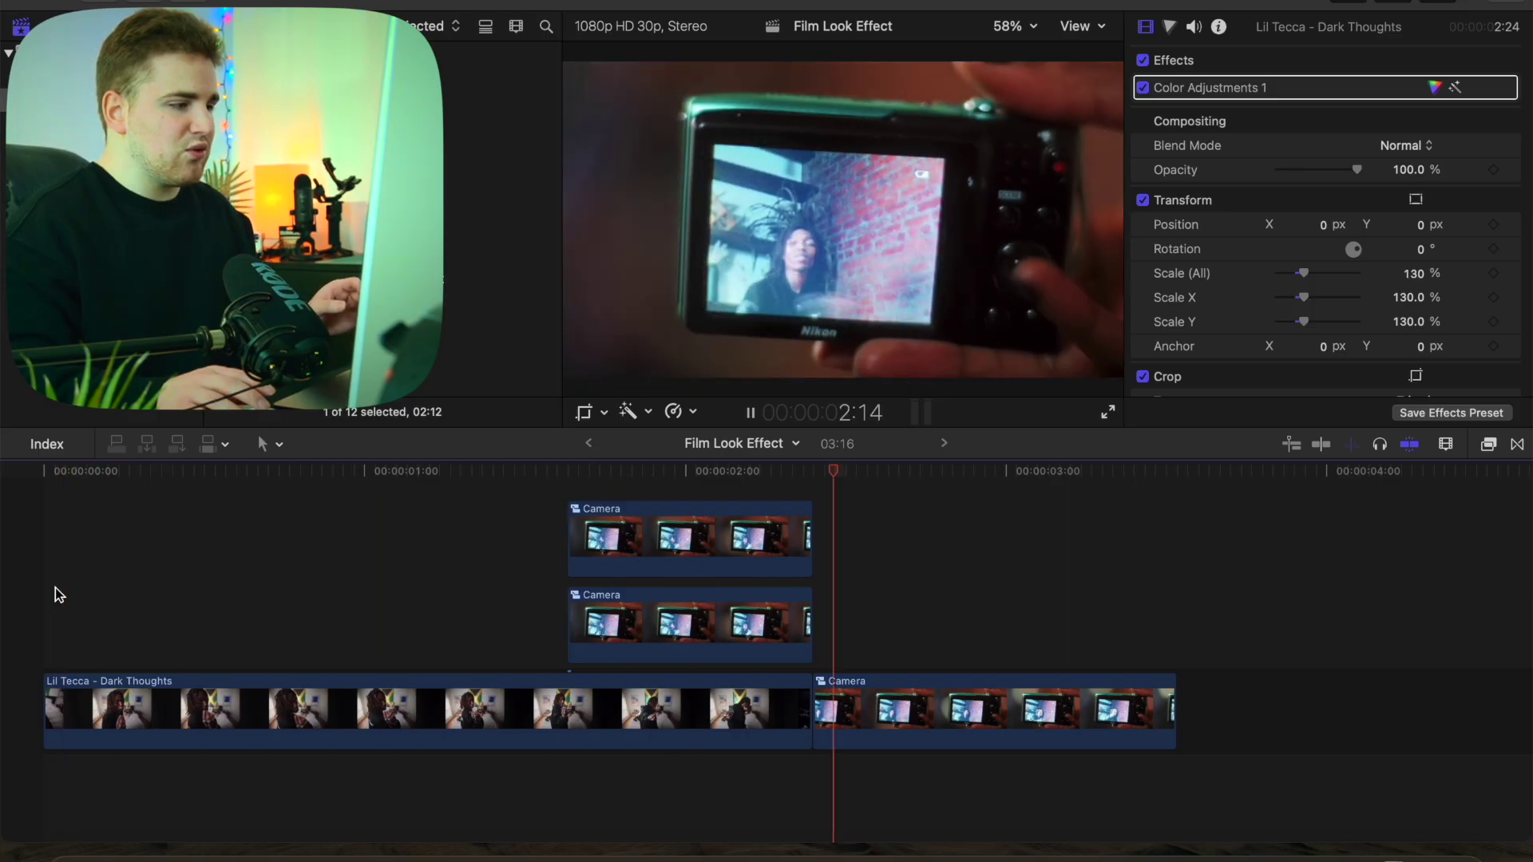
pyautogui.press('Home')
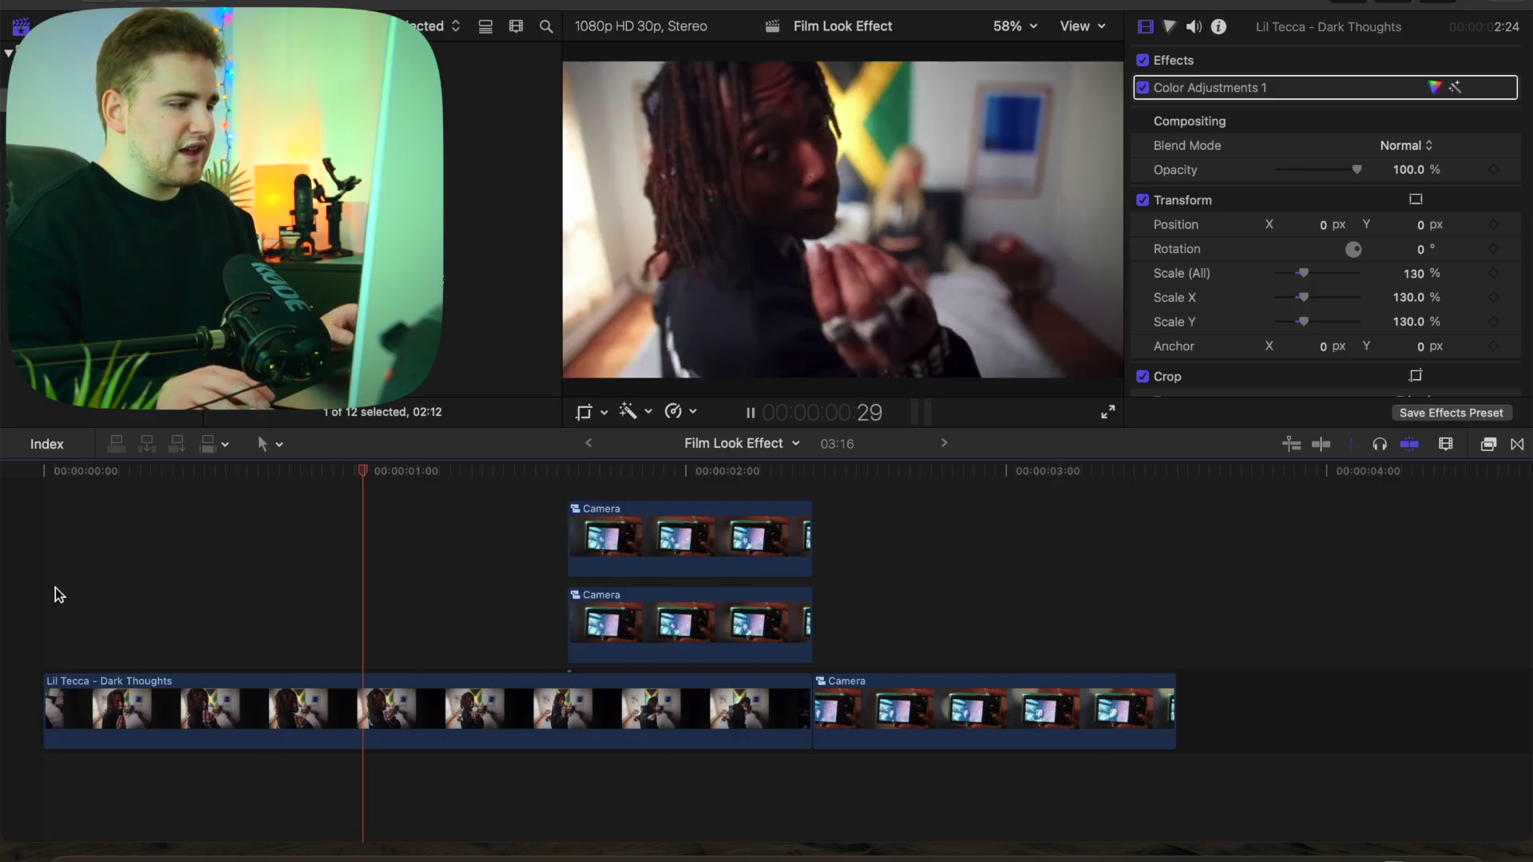
# Reset the top Camera copy's Magnetic Mask Feather from 41.0 to 0 for a hard edge
pyautogui.press('space')
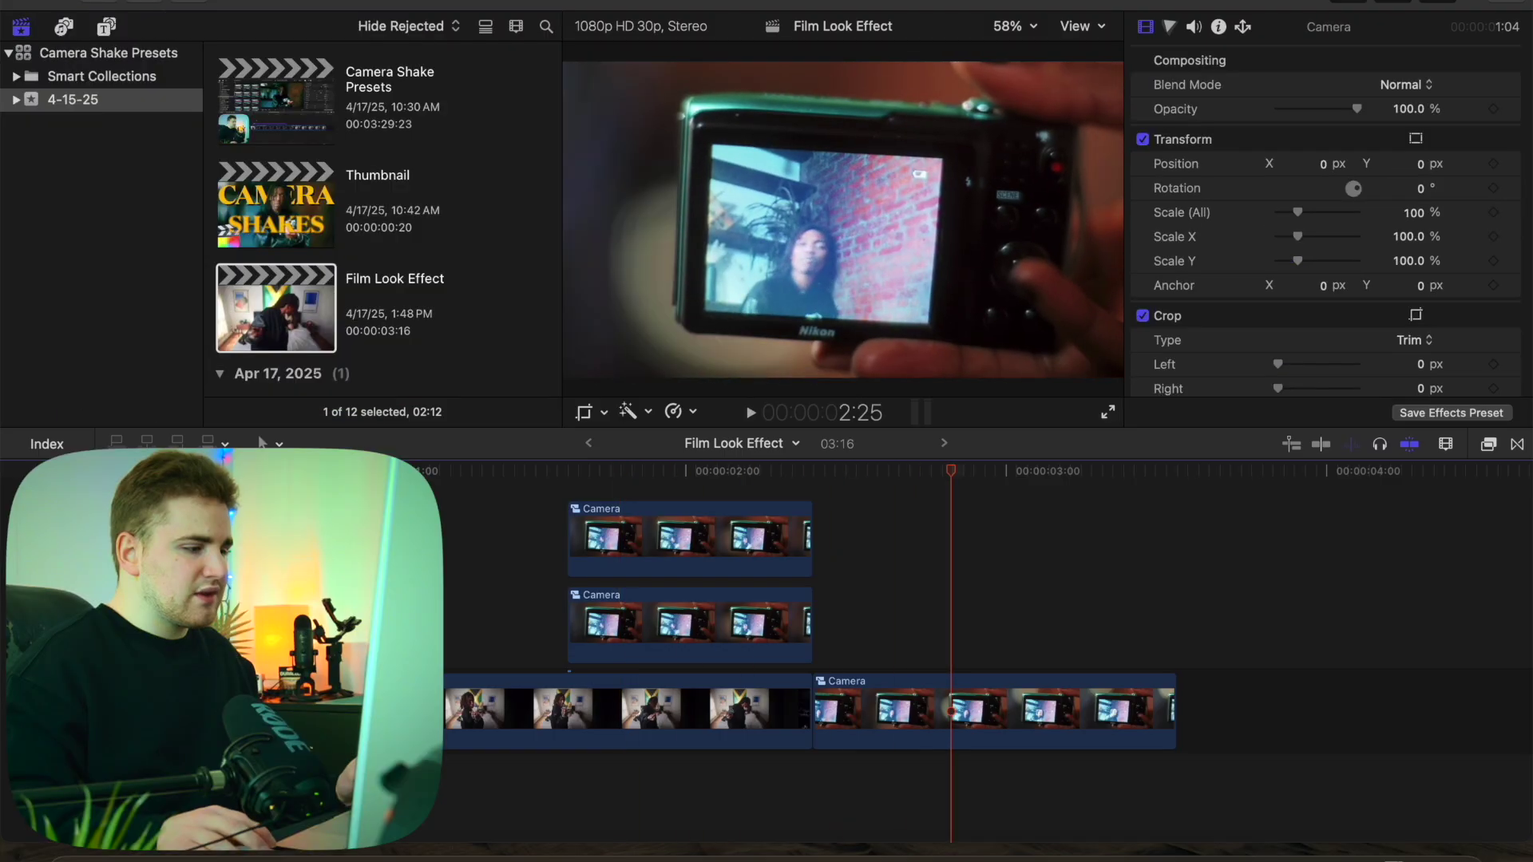
pyautogui.moveTo(949, 472); pyautogui.dragTo(706, 484)
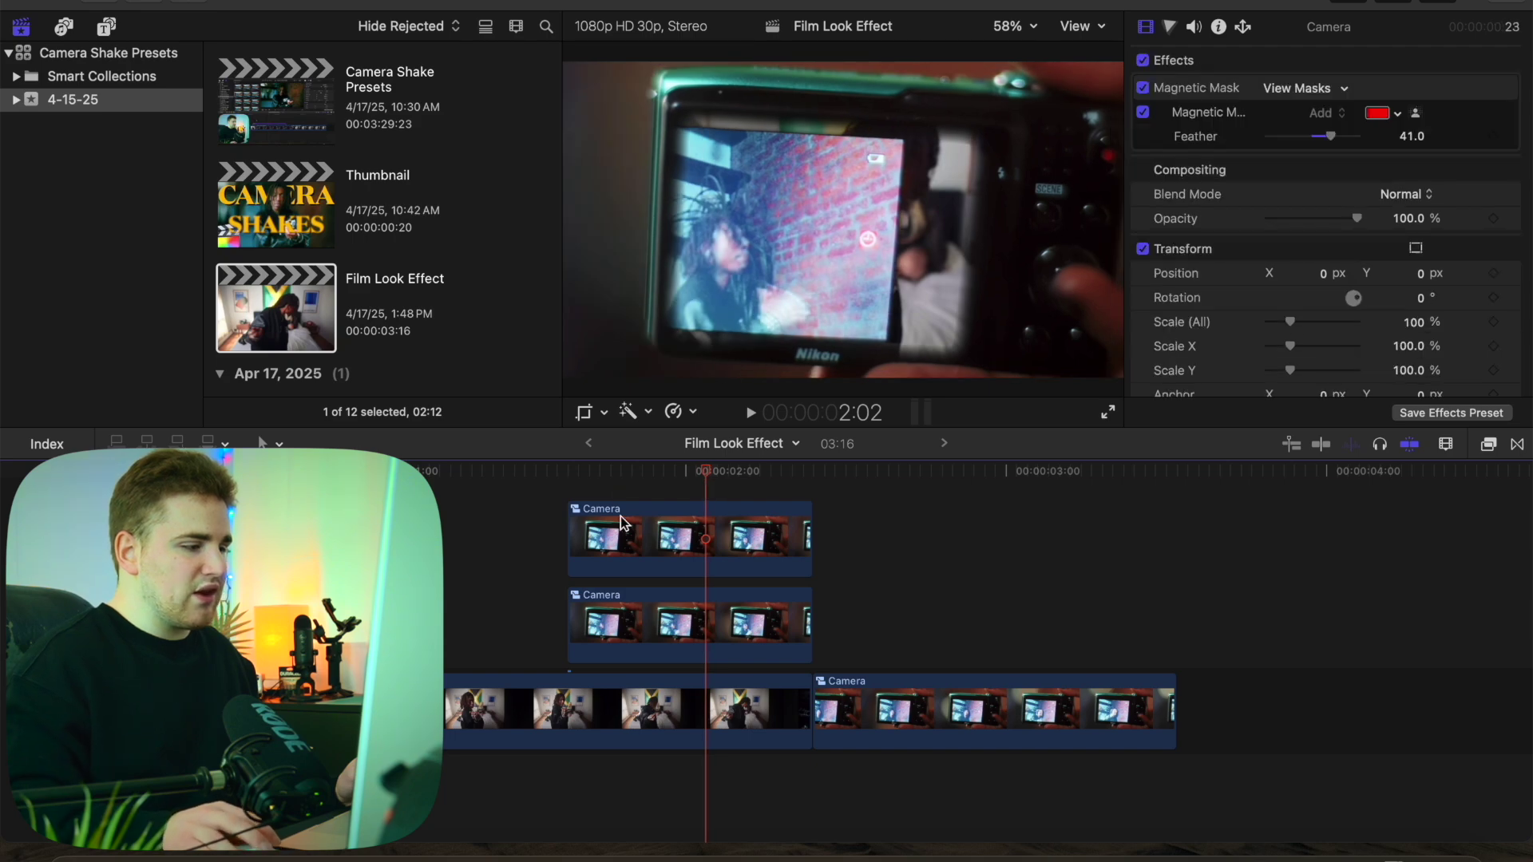
pyautogui.click(657, 529)
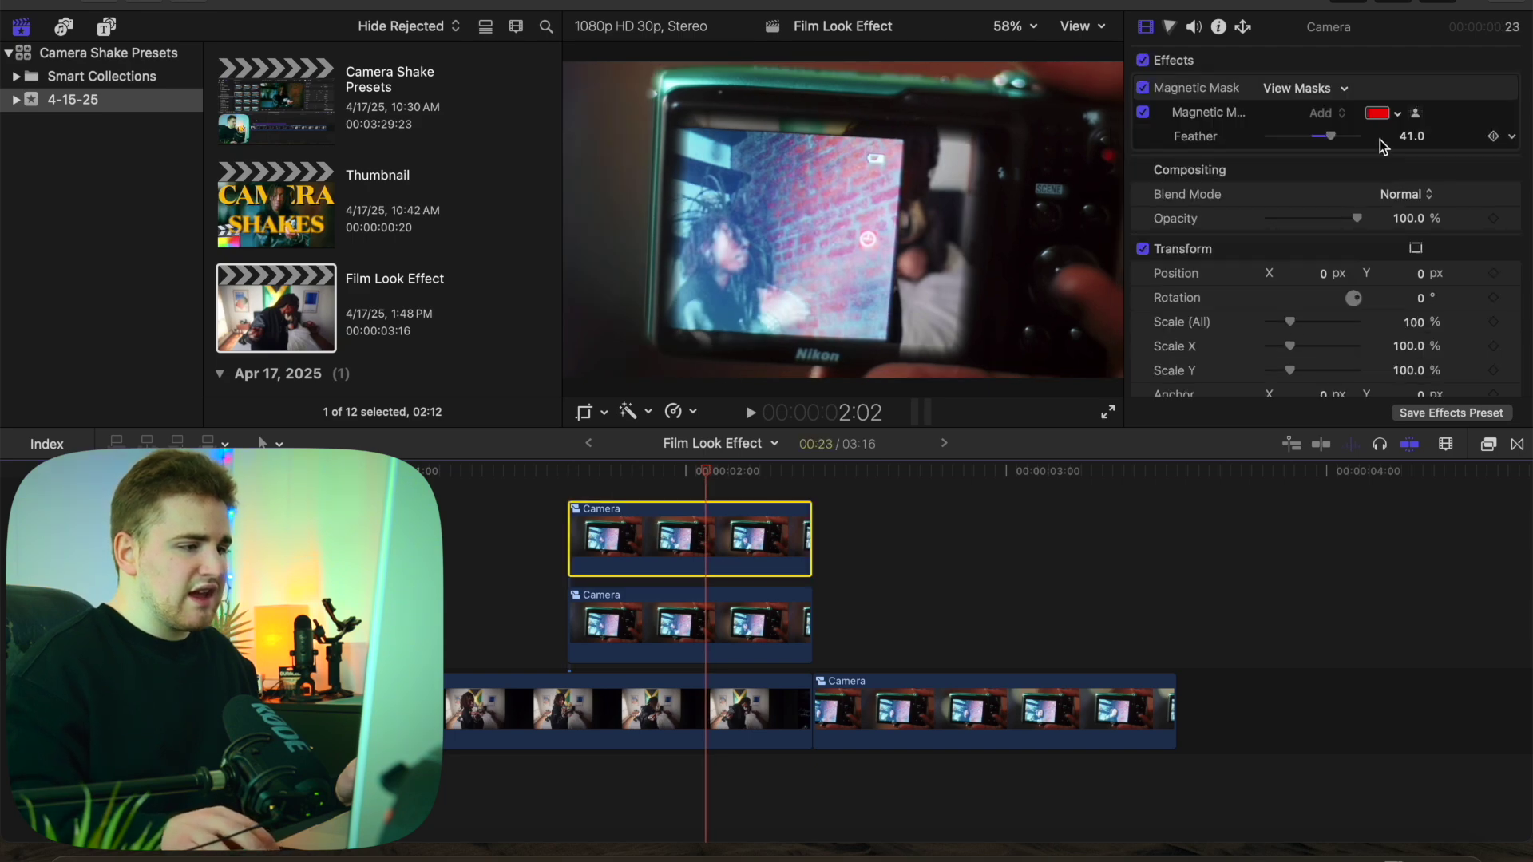
pyautogui.click(1515, 143)
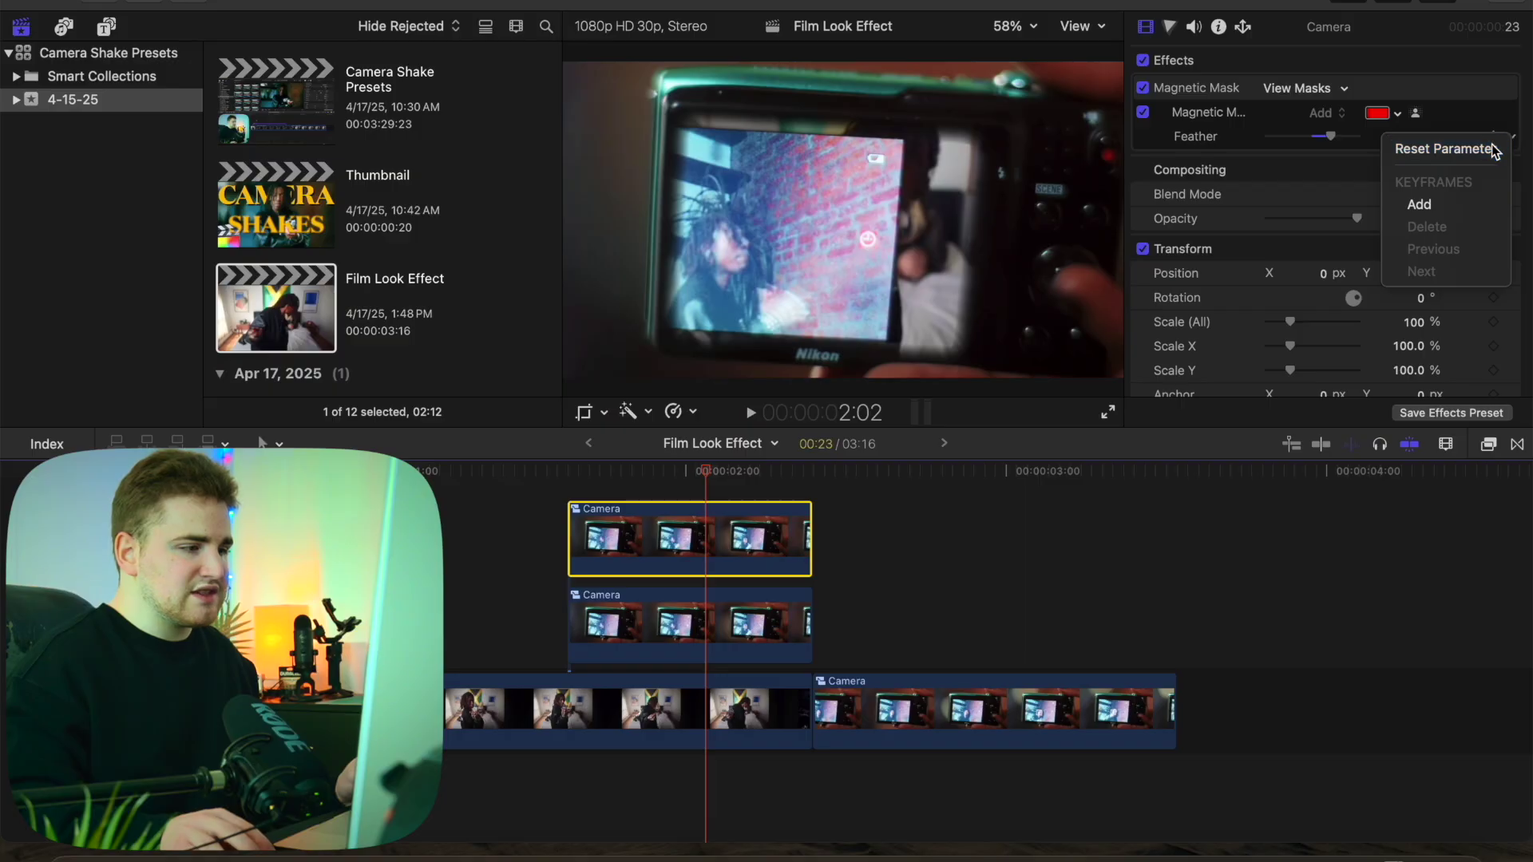
pyautogui.click(1495, 149)
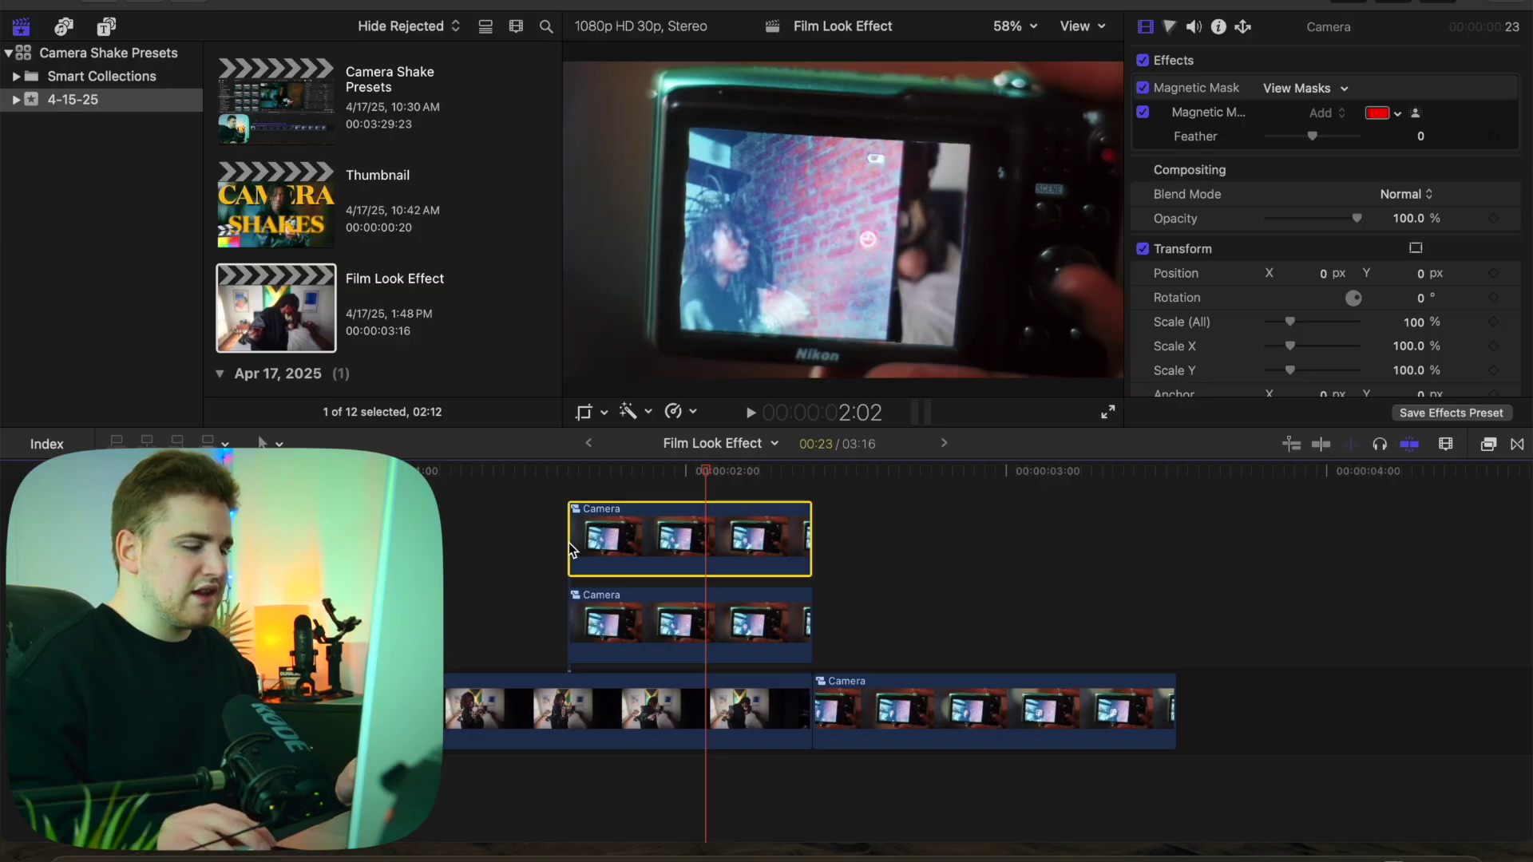
pyautogui.press('Home')
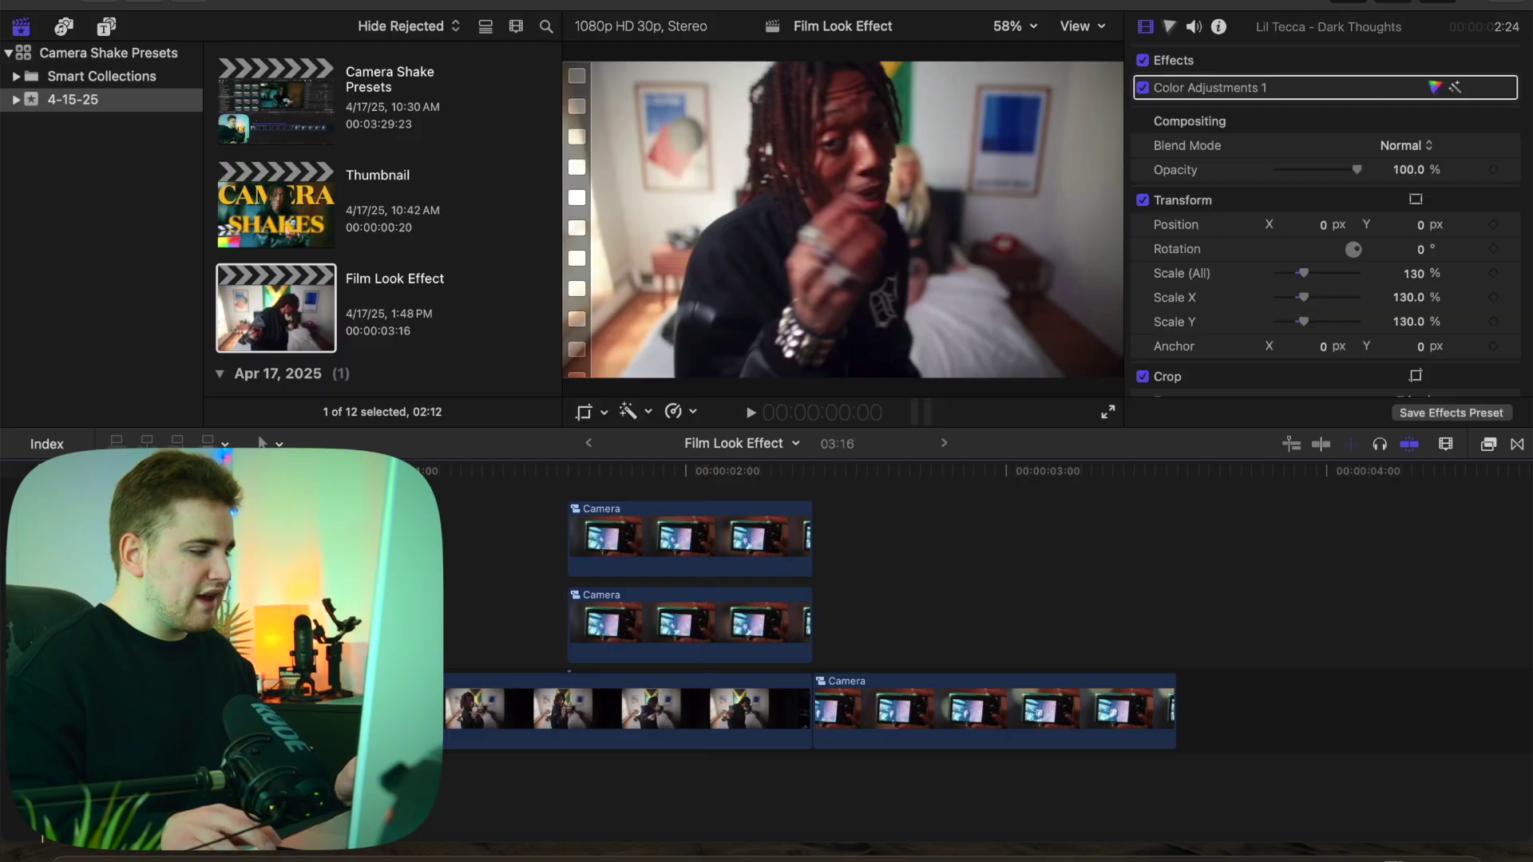
pyautogui.press('space')
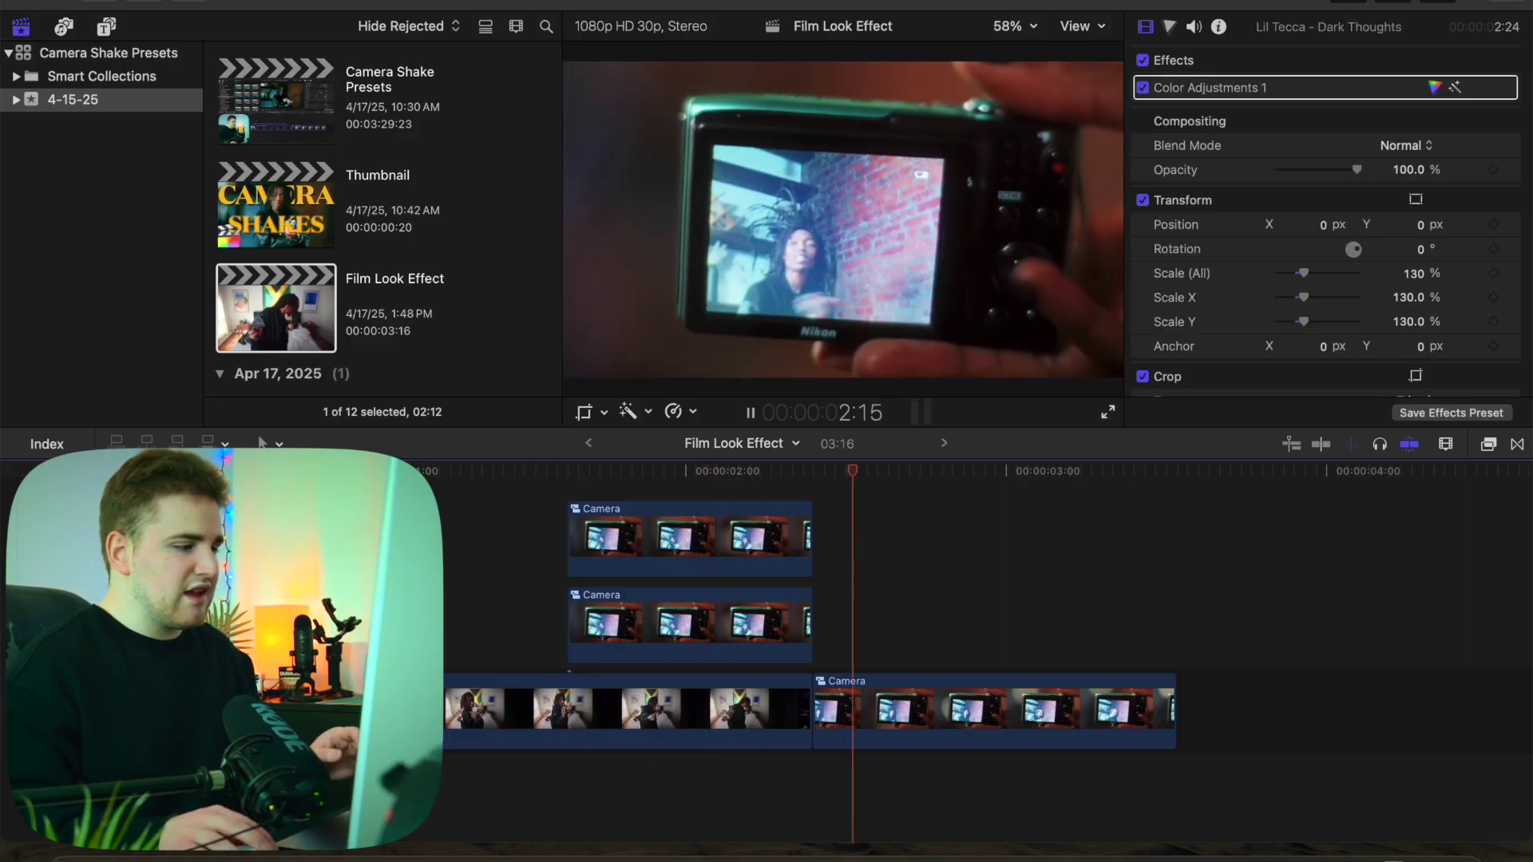
pyautogui.press('Home')
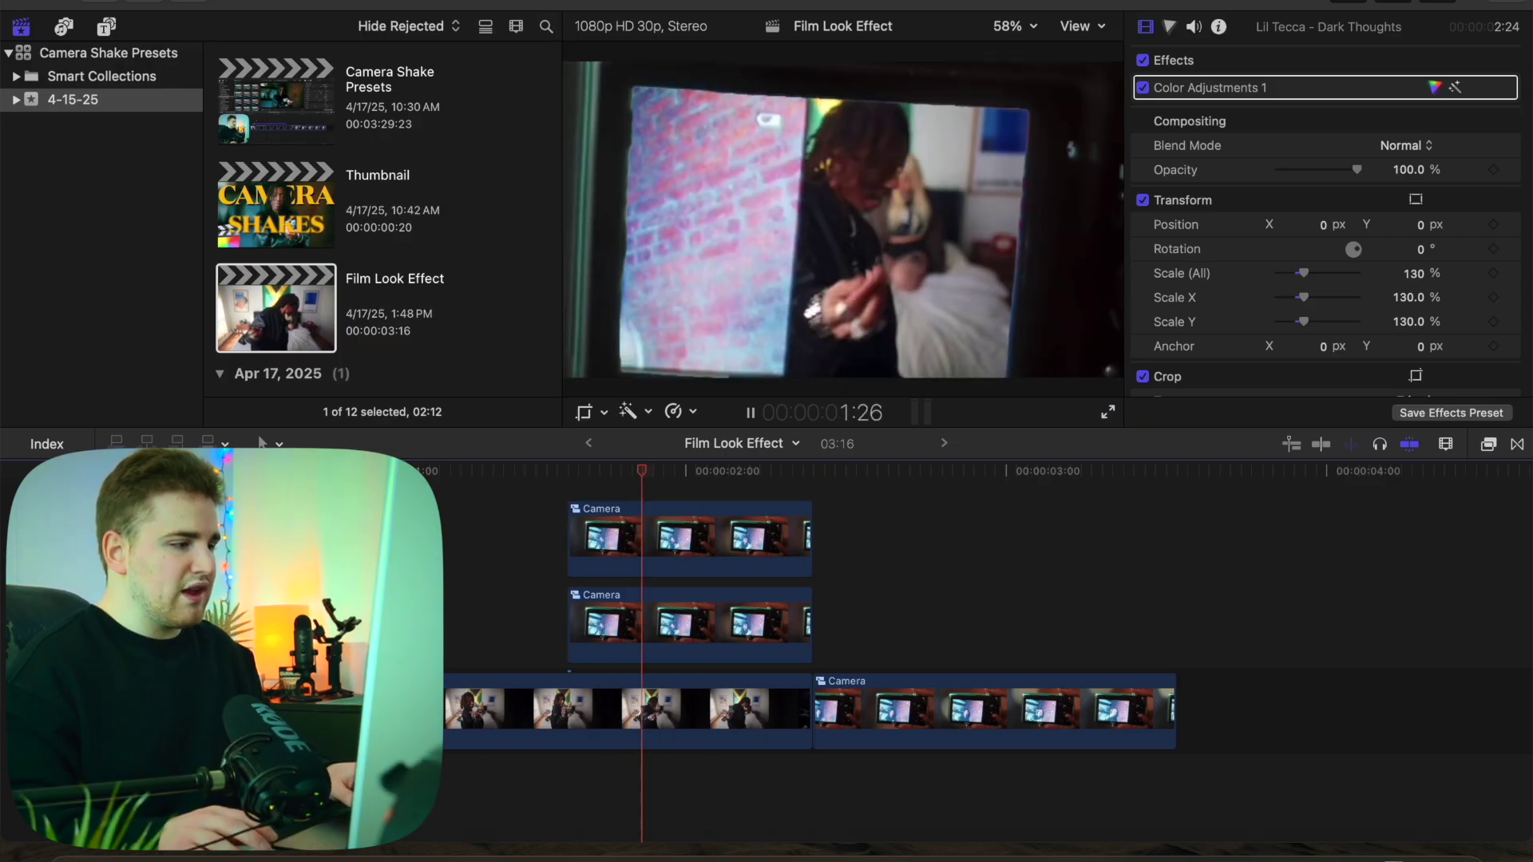
pyautogui.press('space')
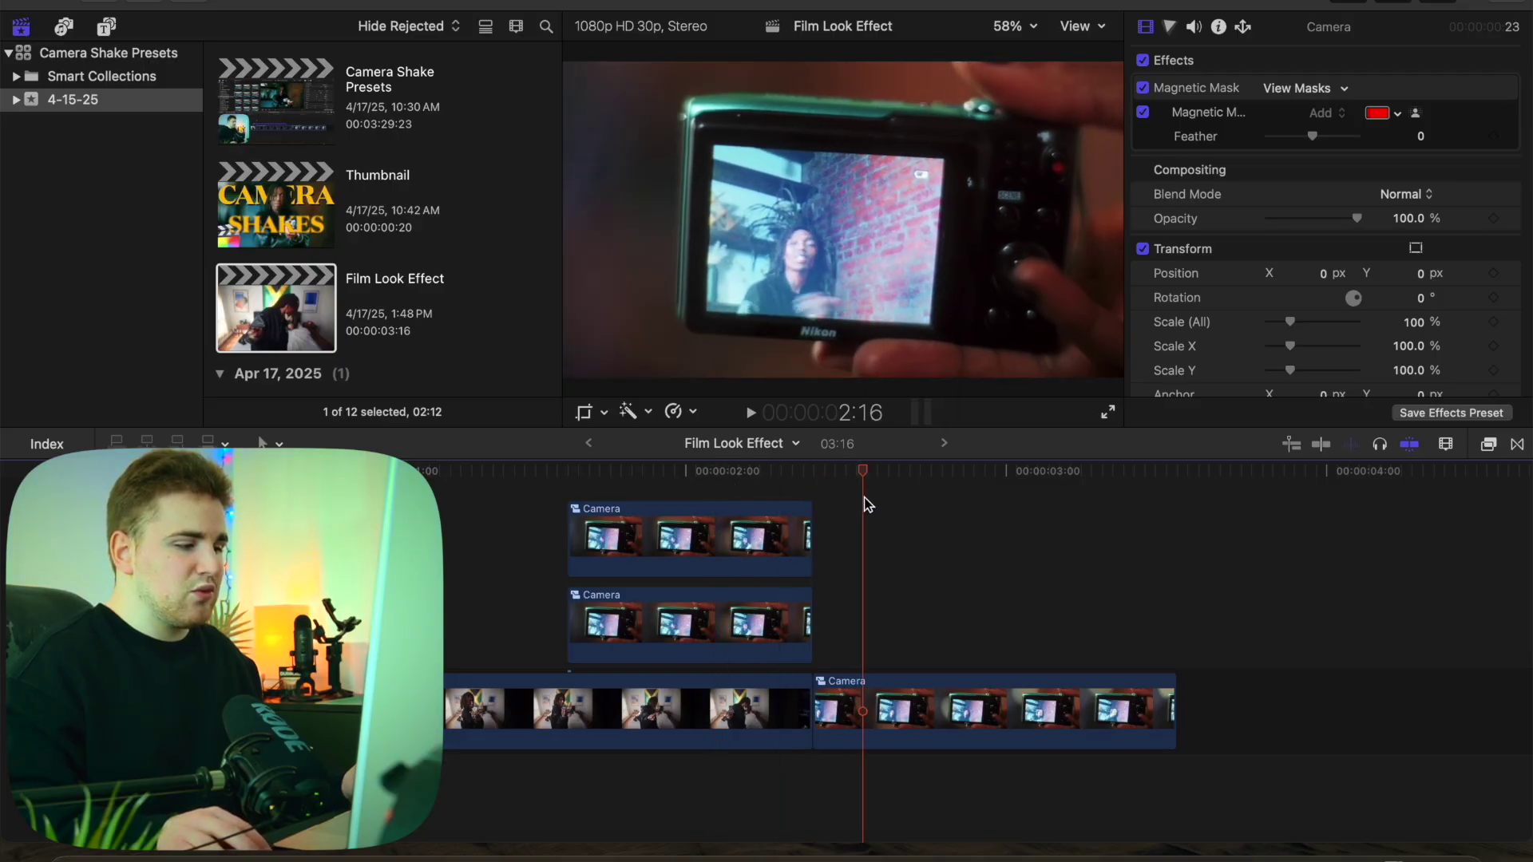
pyautogui.click(919, 501)
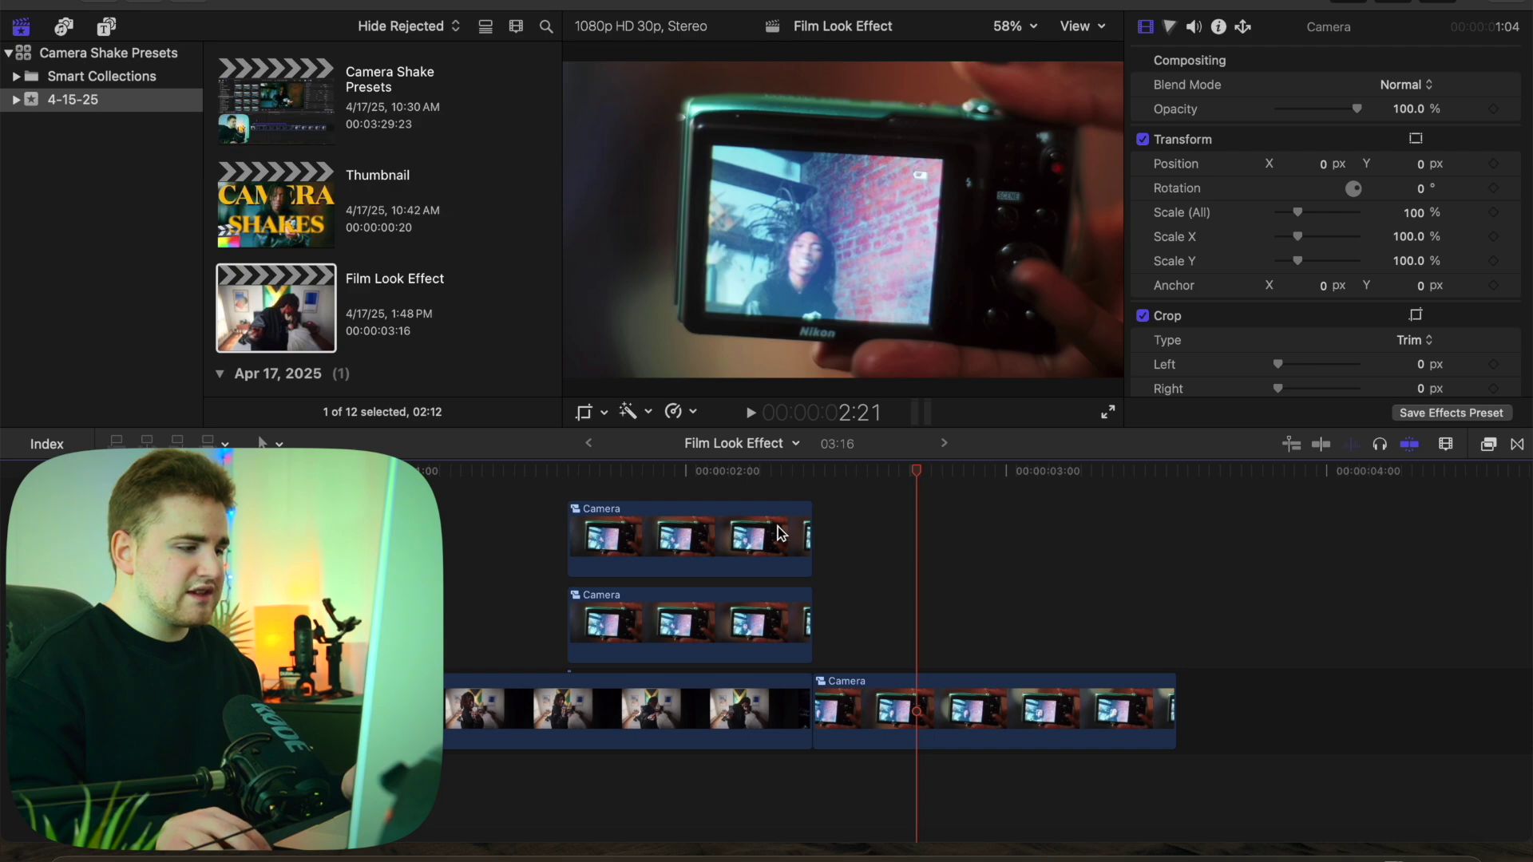
pyautogui.click(781, 533)
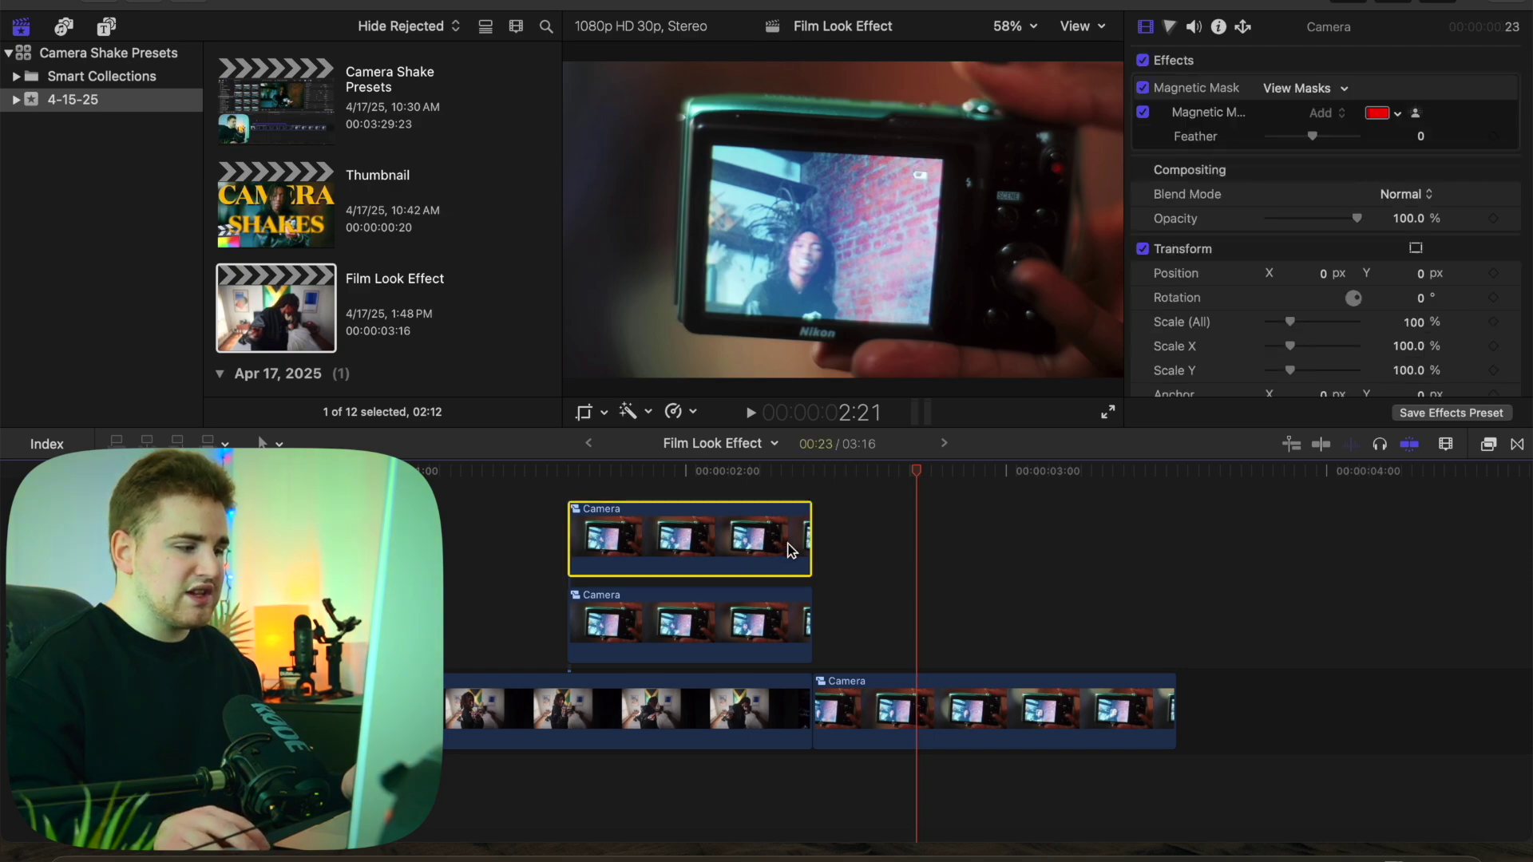
pyautogui.moveTo(927, 479); pyautogui.dragTo(690, 485)
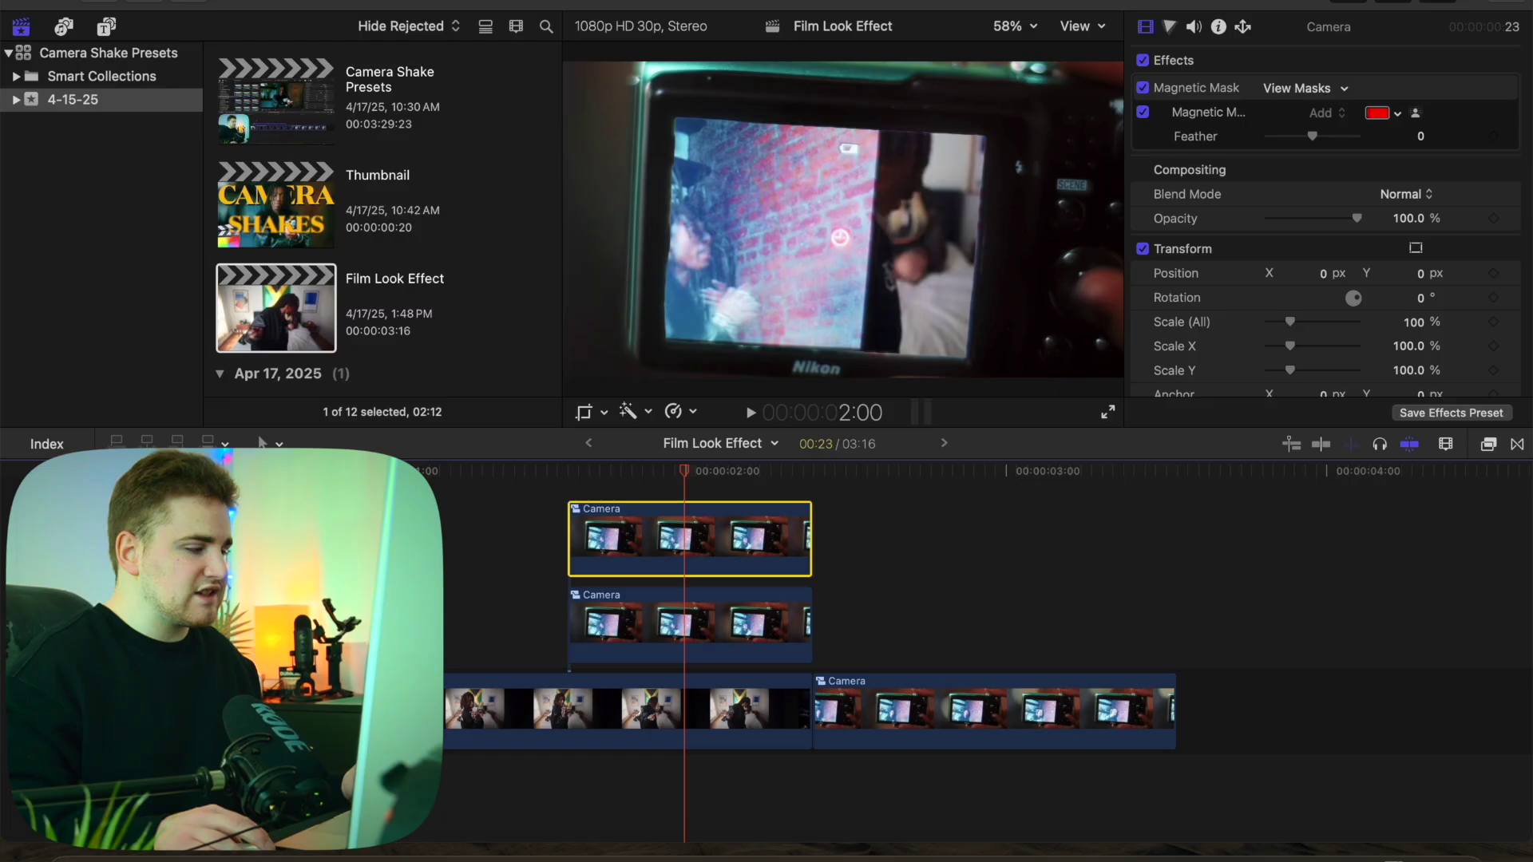
pyautogui.press('Home')
pyautogui.press('super+shift+a')
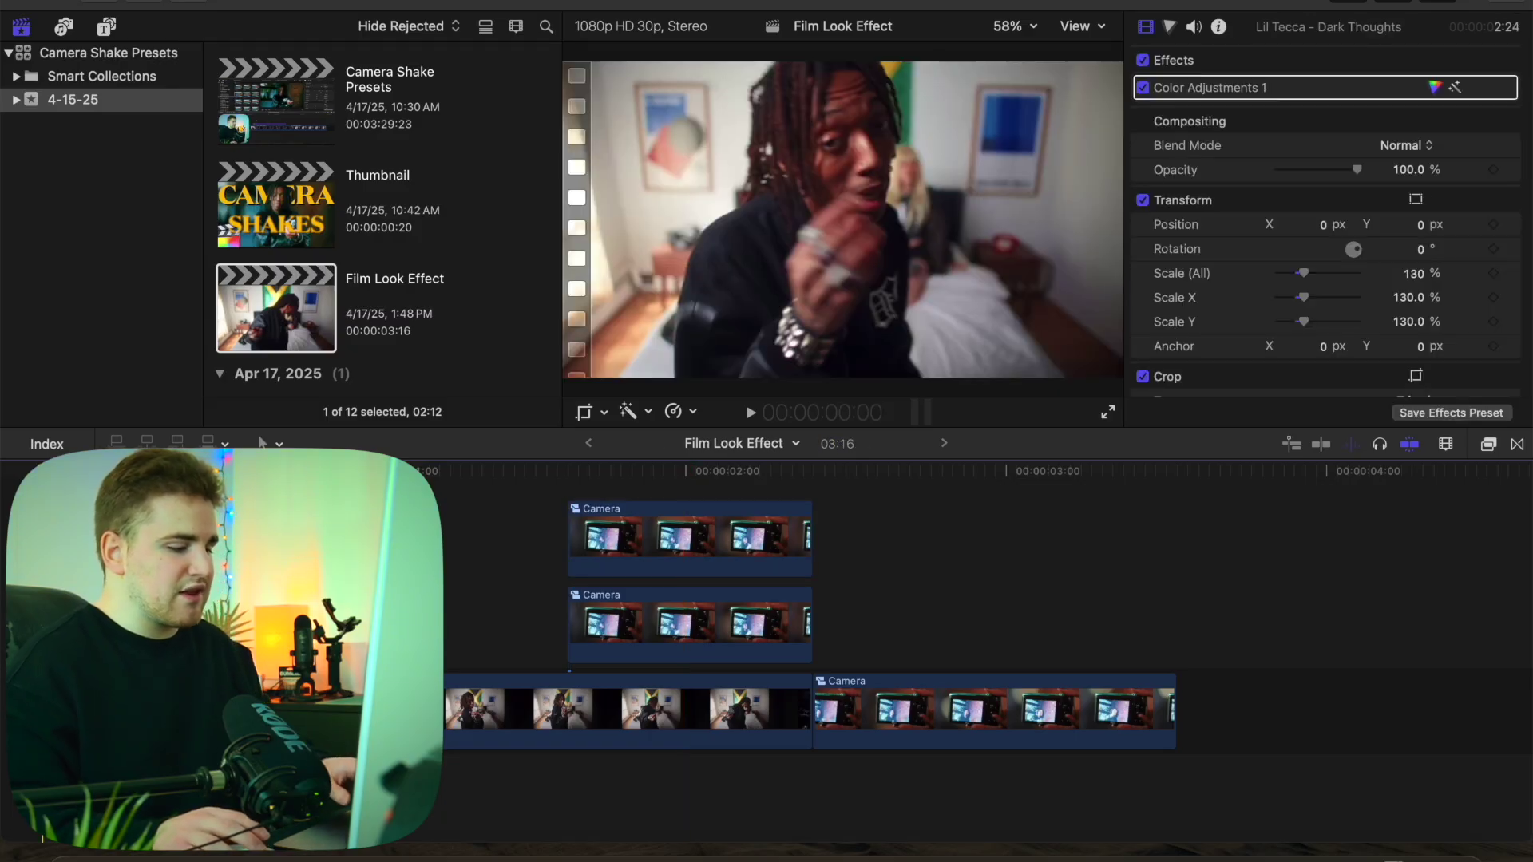
pyautogui.press('space')
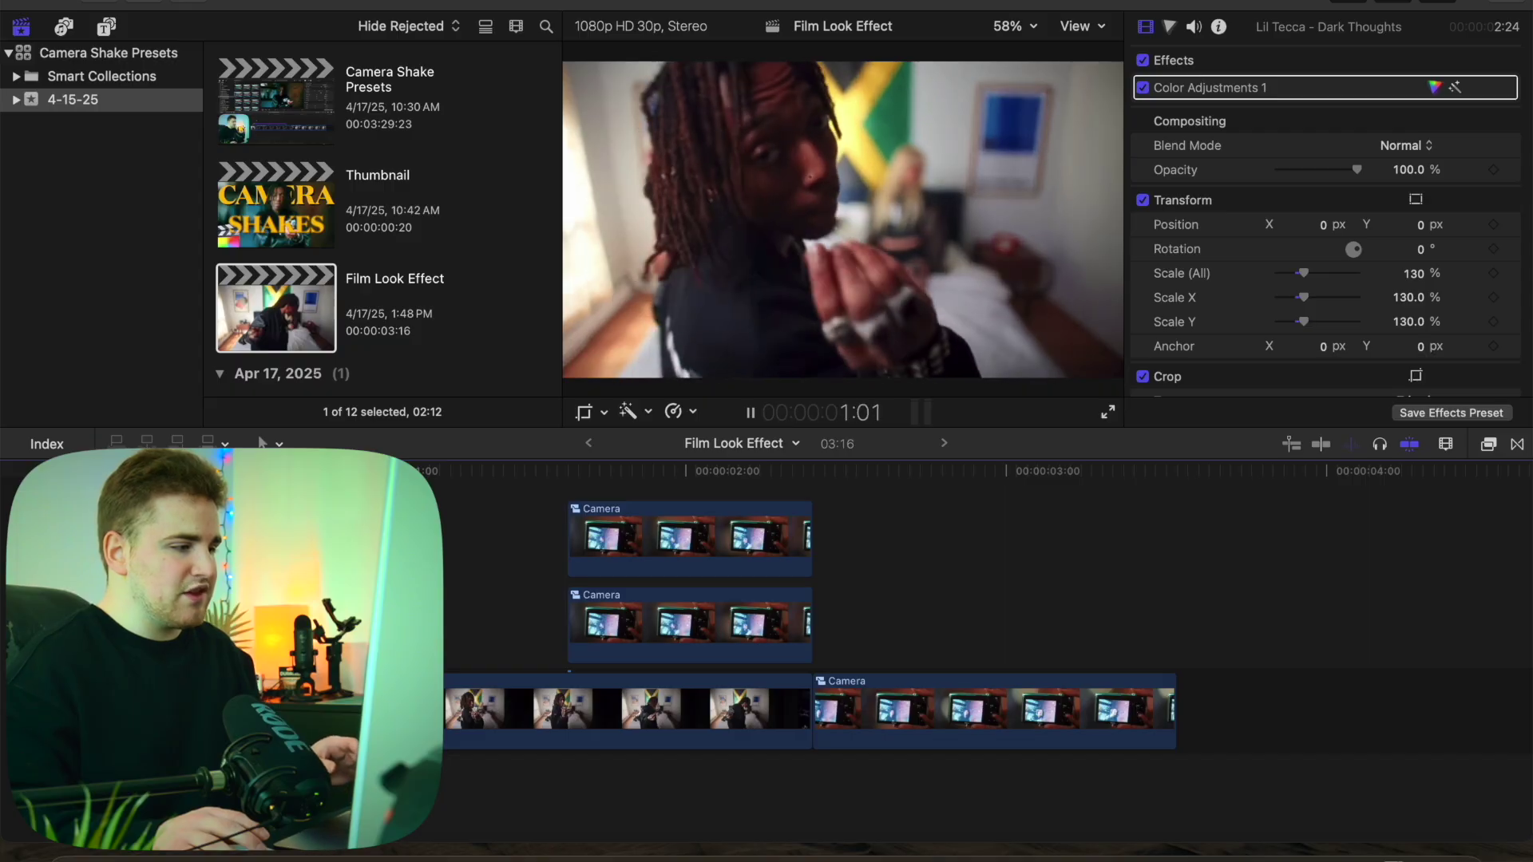
pyautogui.press('space')
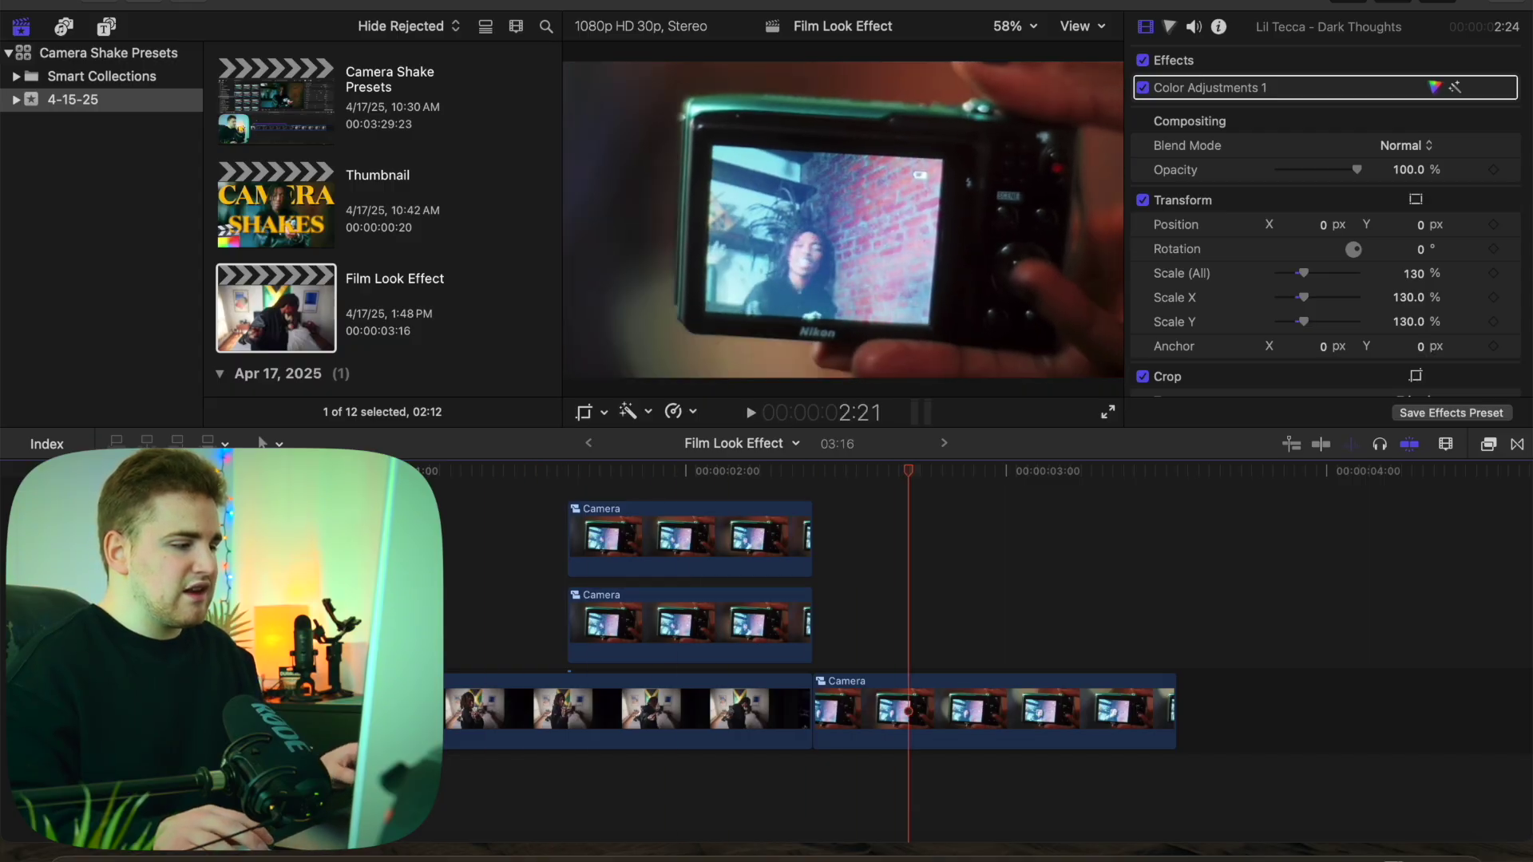
pyautogui.moveTo(904, 482); pyautogui.dragTo(698, 504)
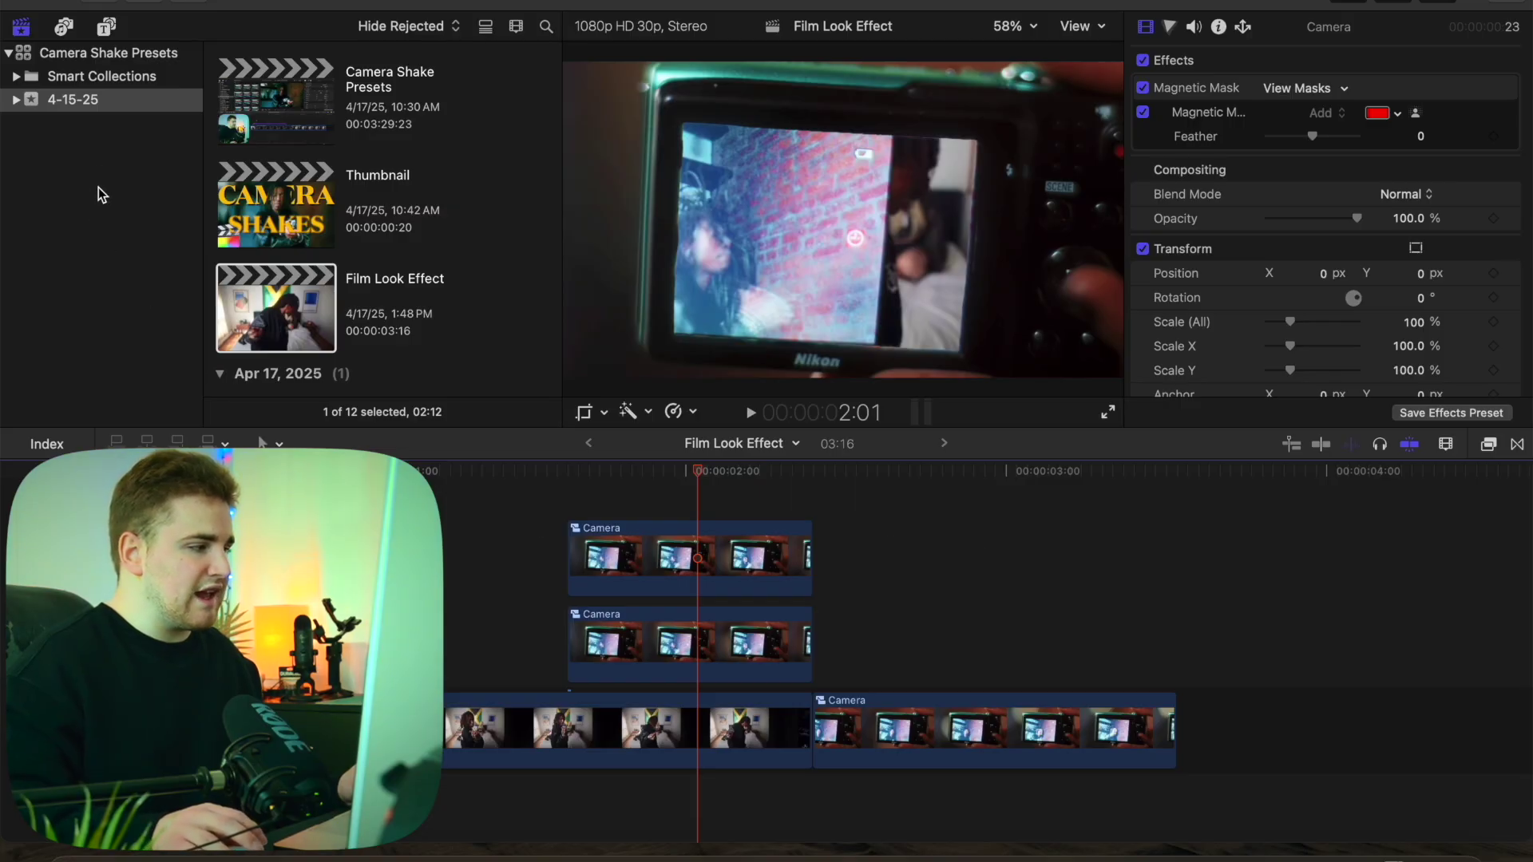
# Place the Moderate Motion Blur 2 title from the Motion Blur category above the Camera copies
pyautogui.click(108, 29)
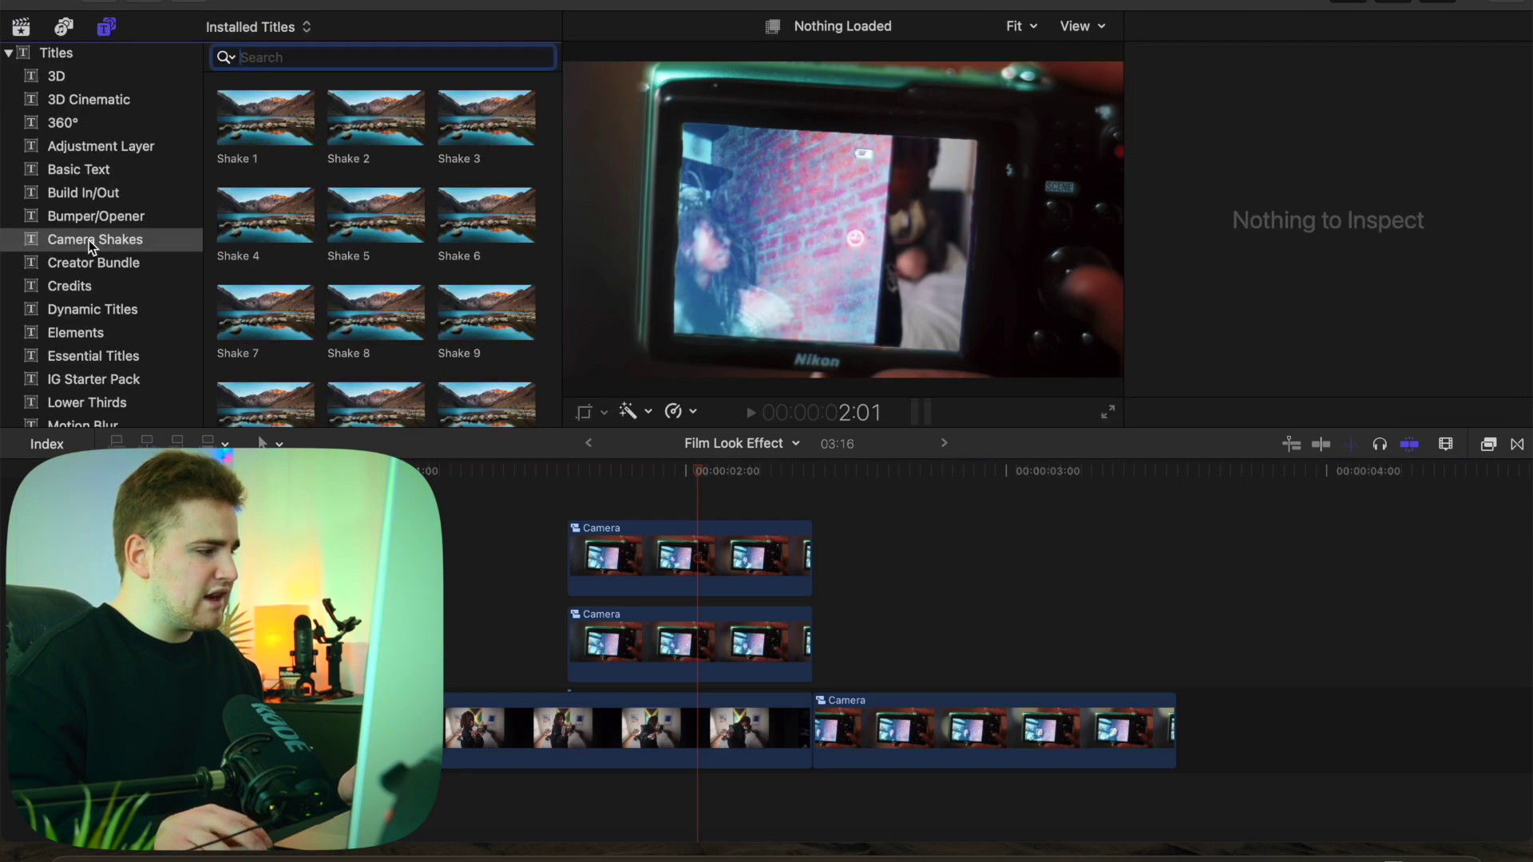
pyautogui.scroll(-3, 88, 241)
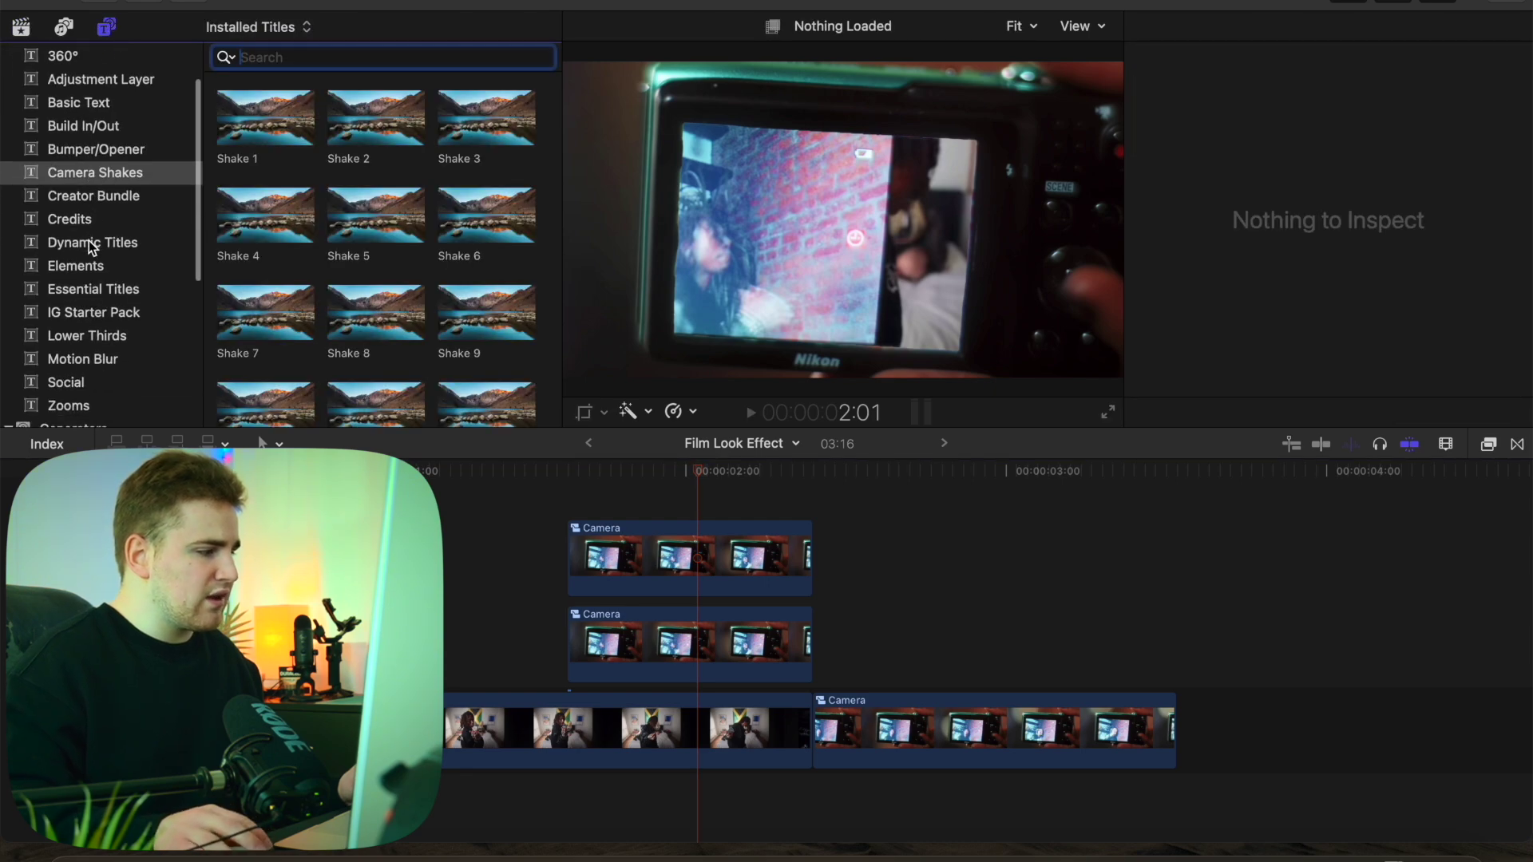
pyautogui.click(80, 358)
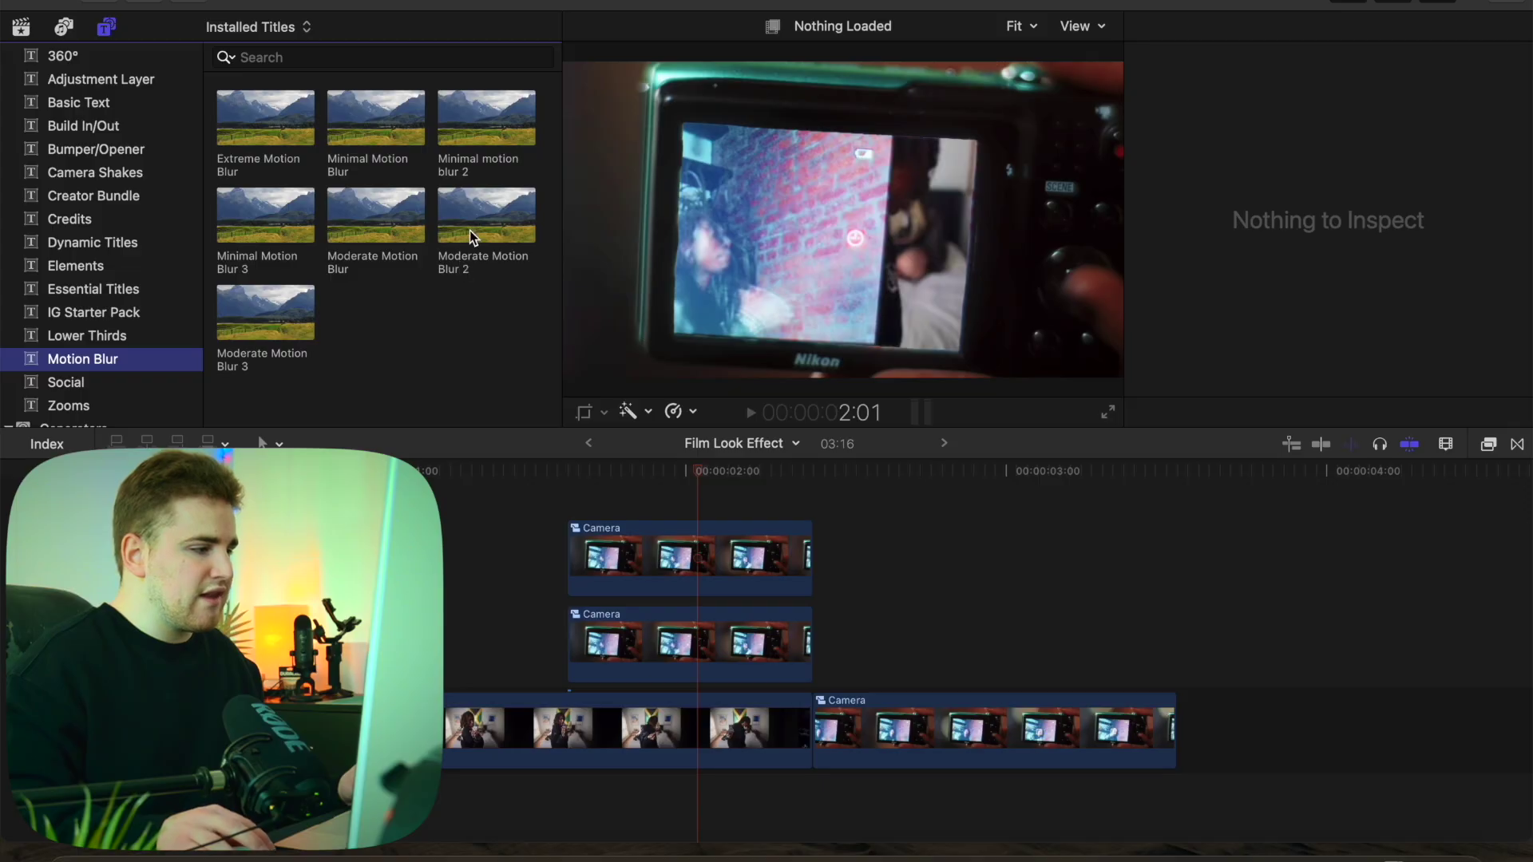
pyautogui.moveTo(469, 233); pyautogui.dragTo(568, 493)
# Trim the title to end with the Camera copies at 00:23, then toggle it off and on to compare
pyautogui.click(811, 497)
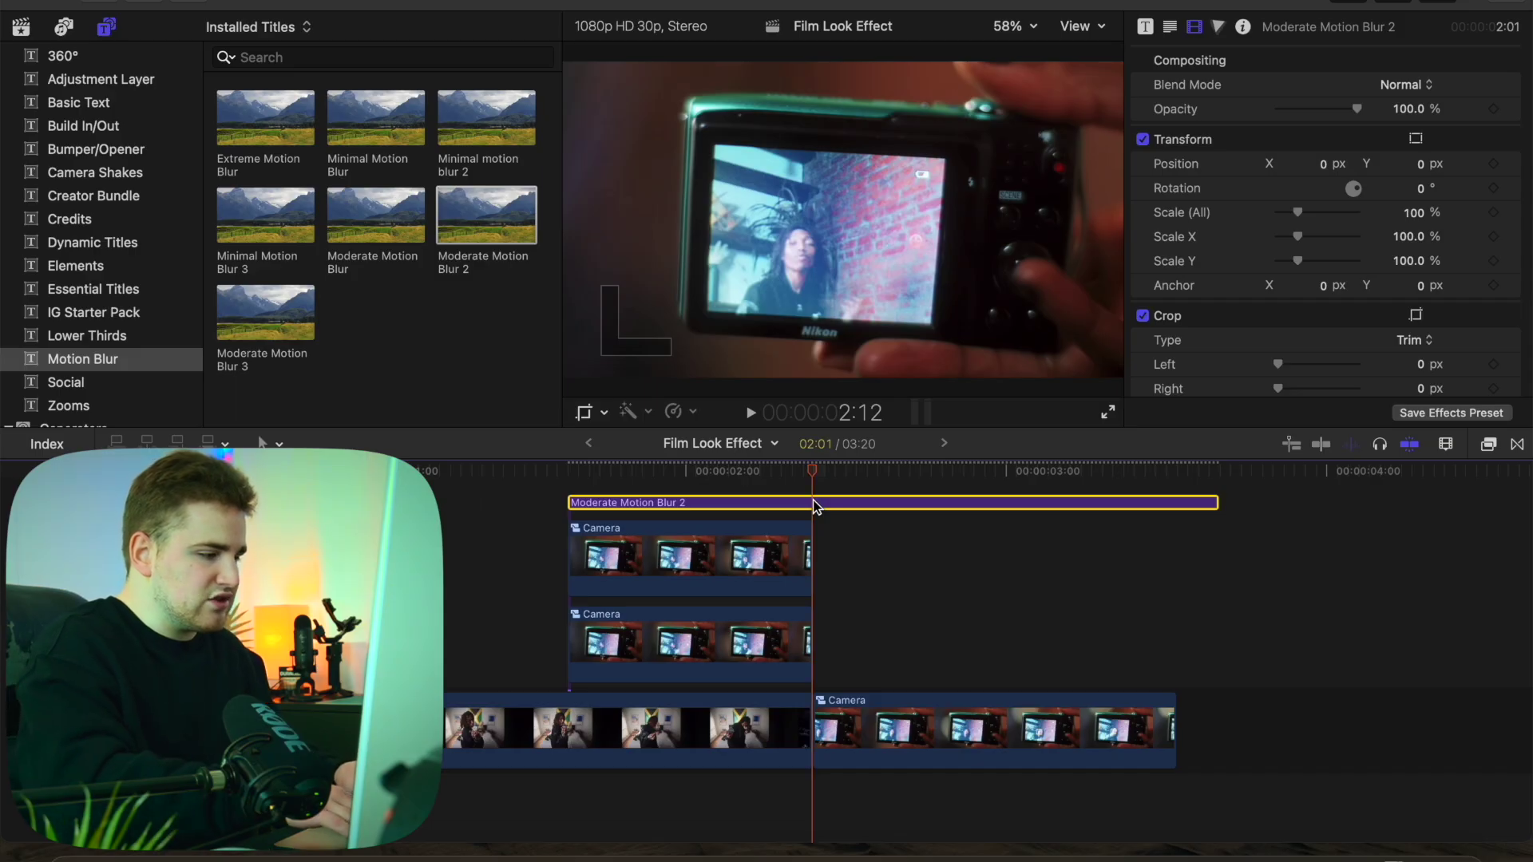
pyautogui.hotkey('alt', ']')
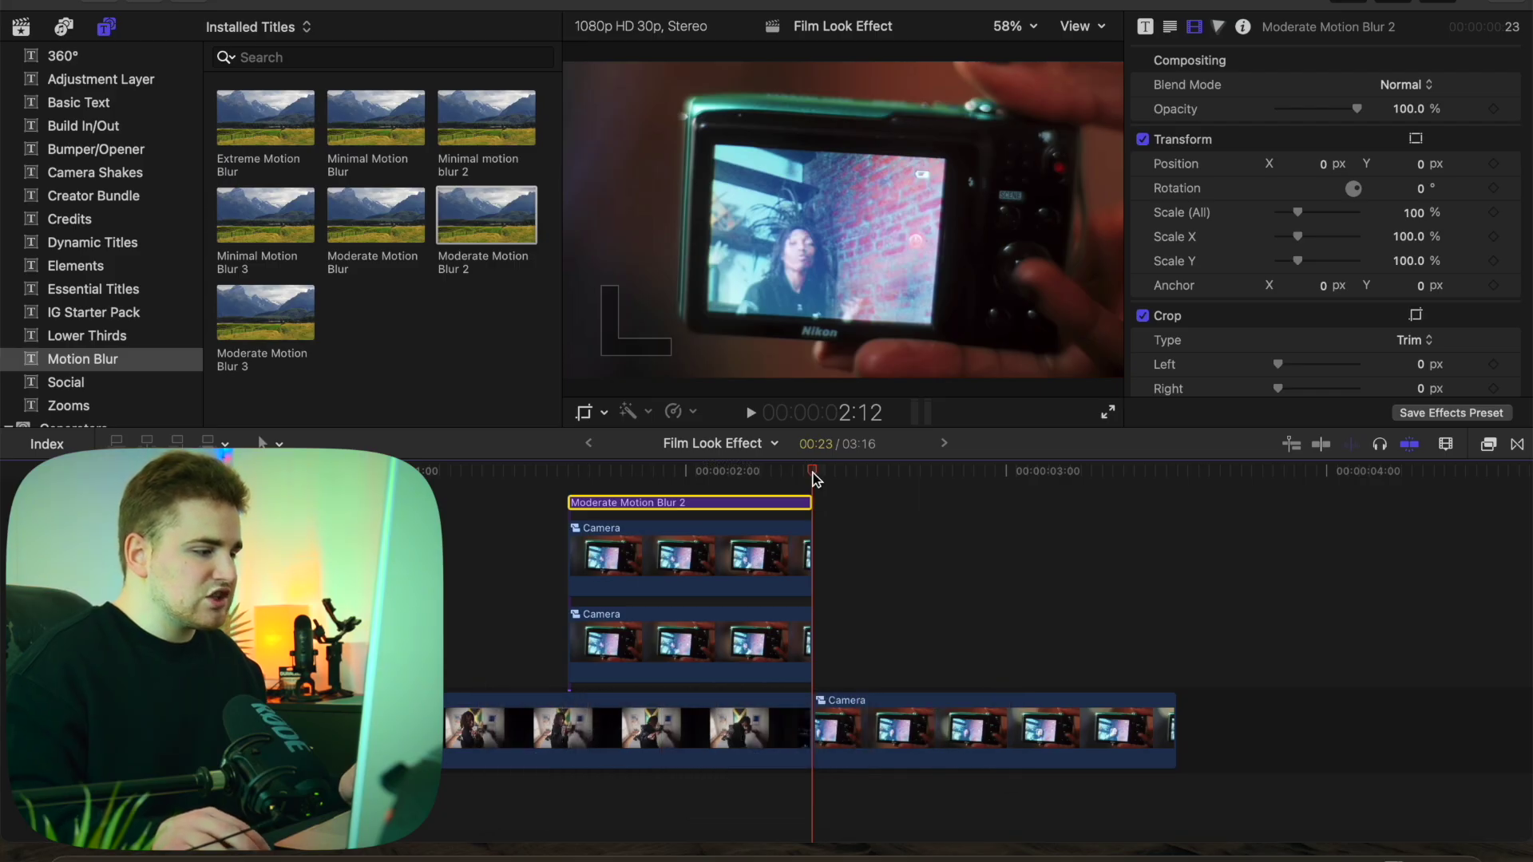
pyautogui.moveTo(814, 478); pyautogui.dragTo(607, 492)
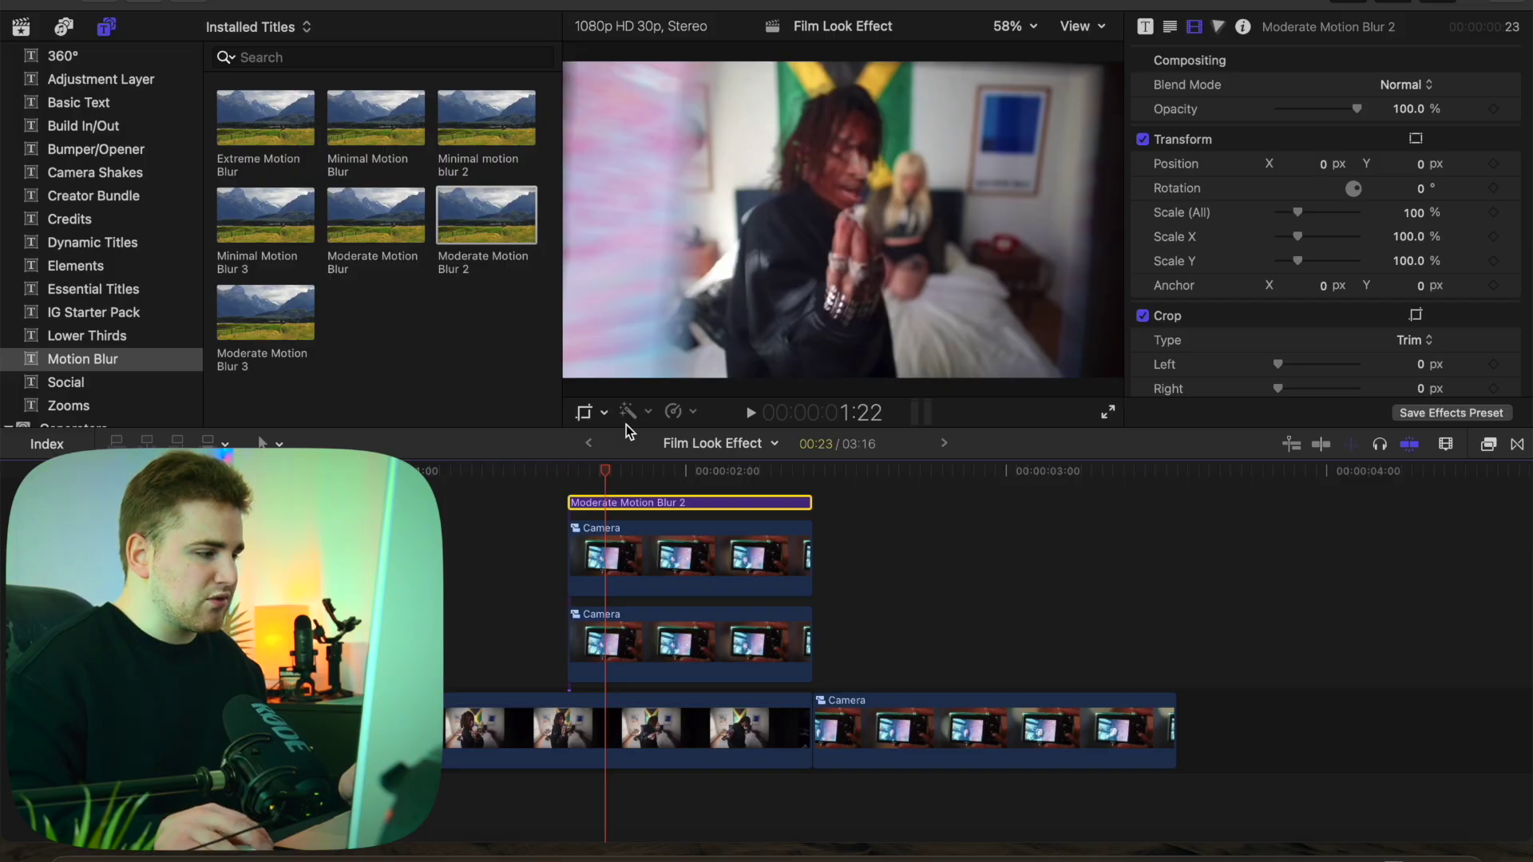
pyautogui.press('v')
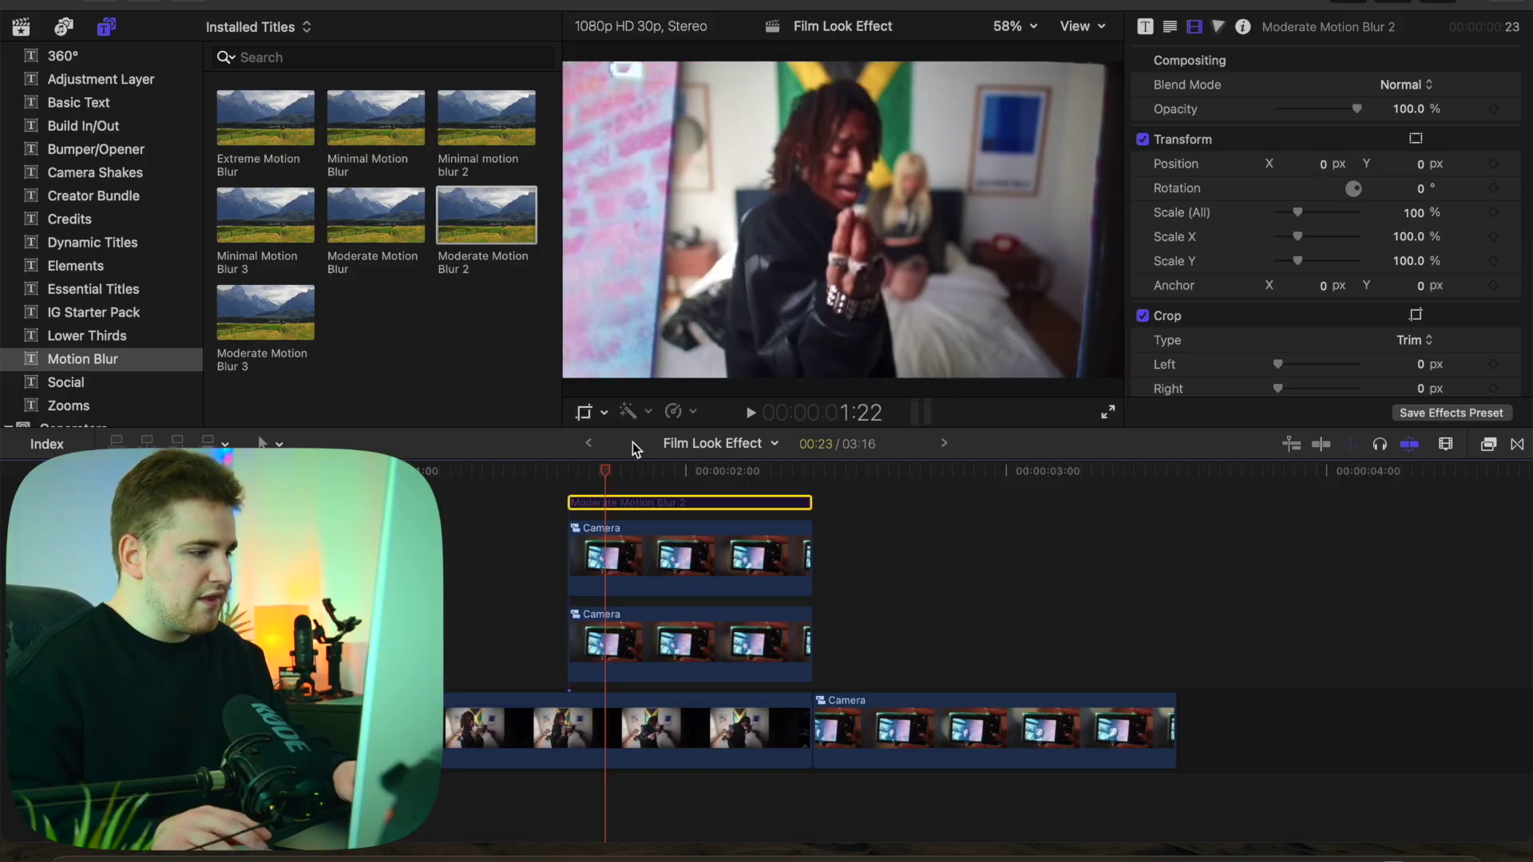
pyautogui.press('v')
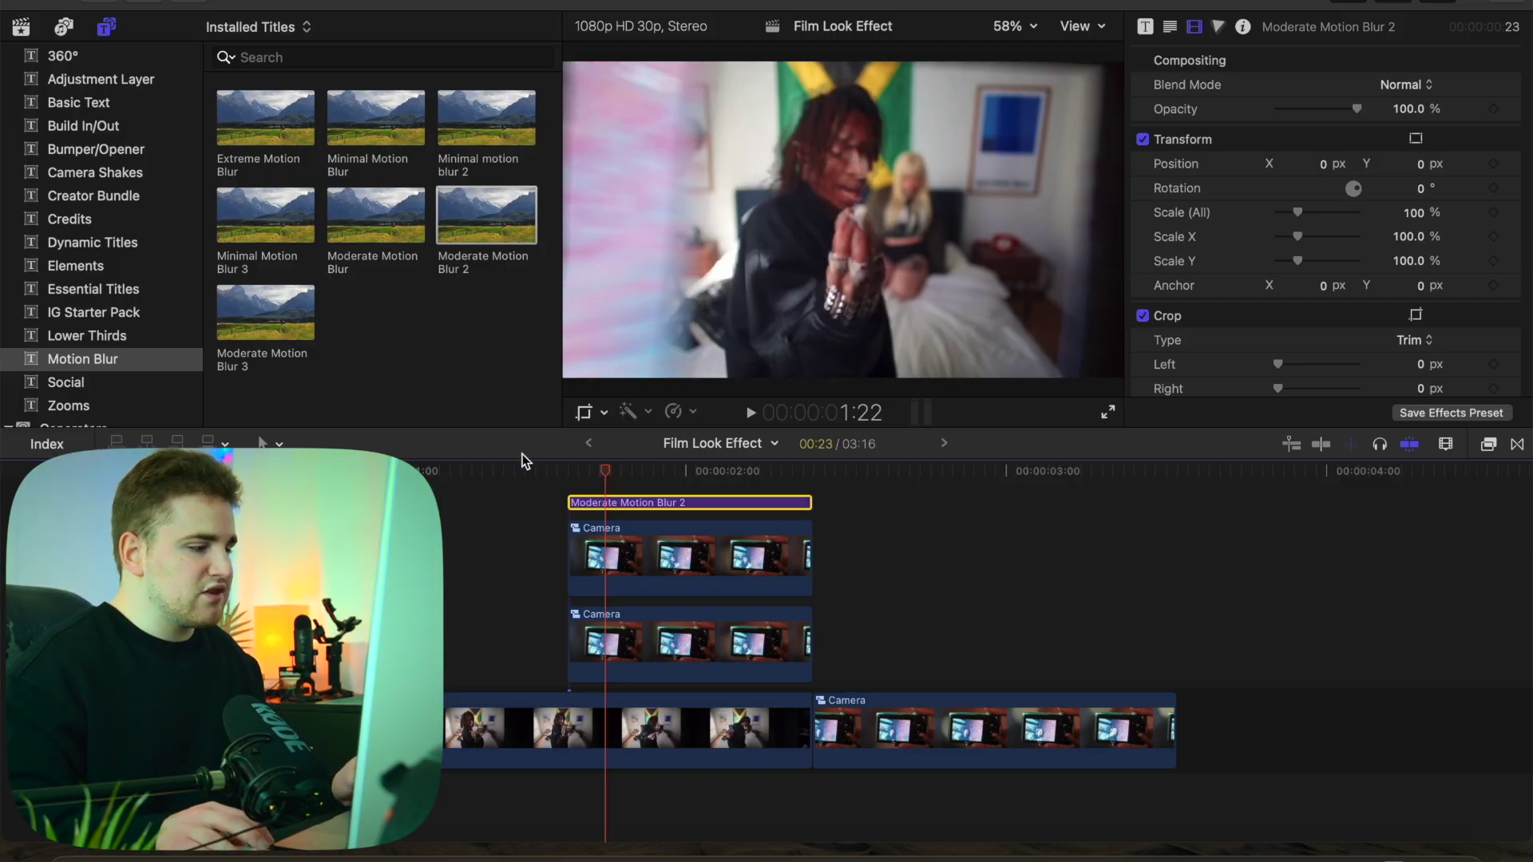
pyautogui.press('Home')
pyautogui.press('shift+super+a')
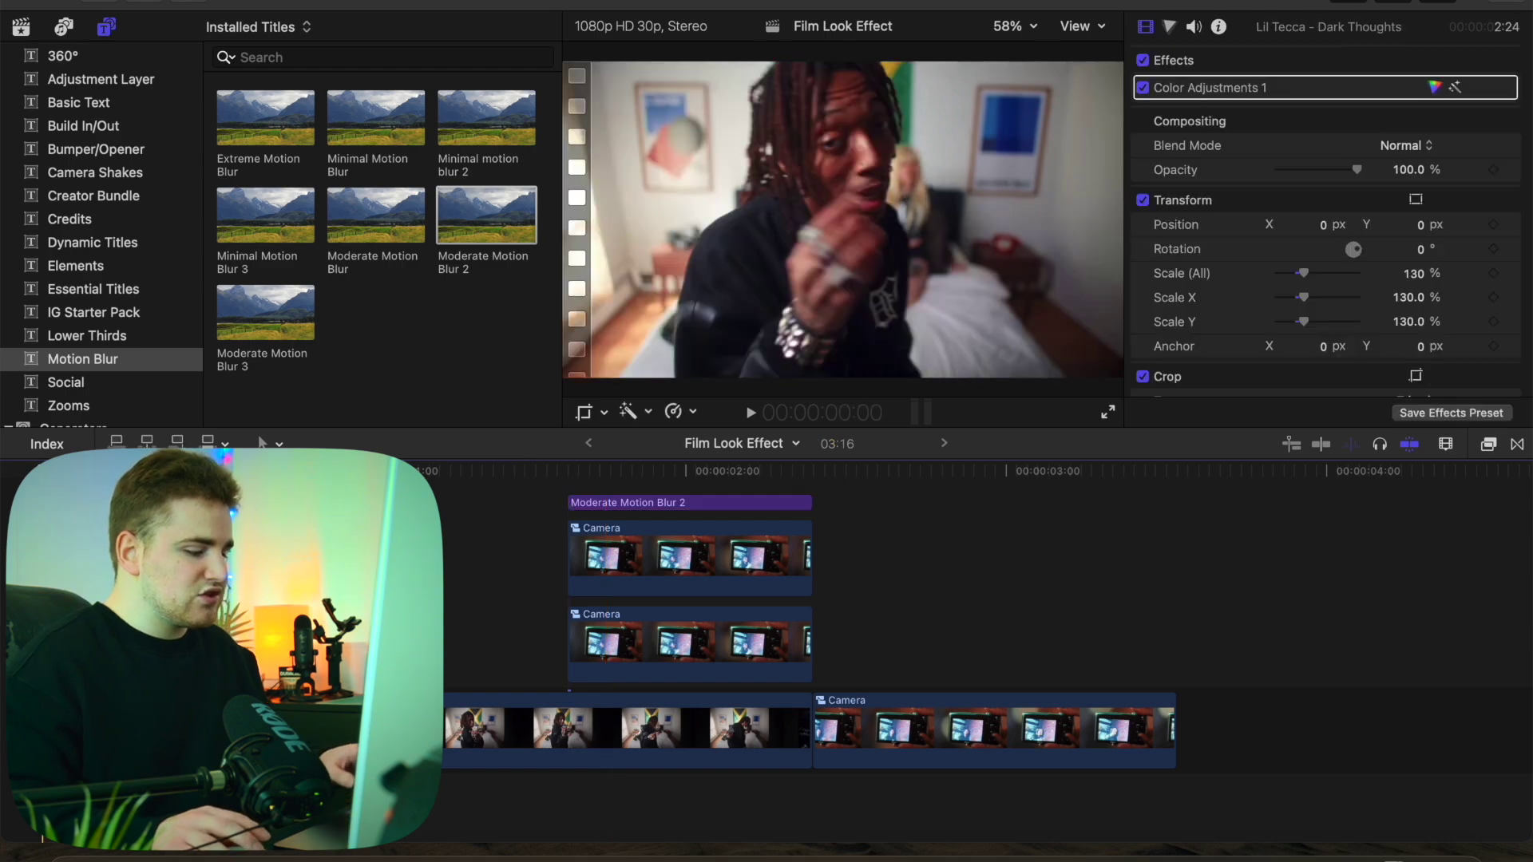
pyautogui.press('space')
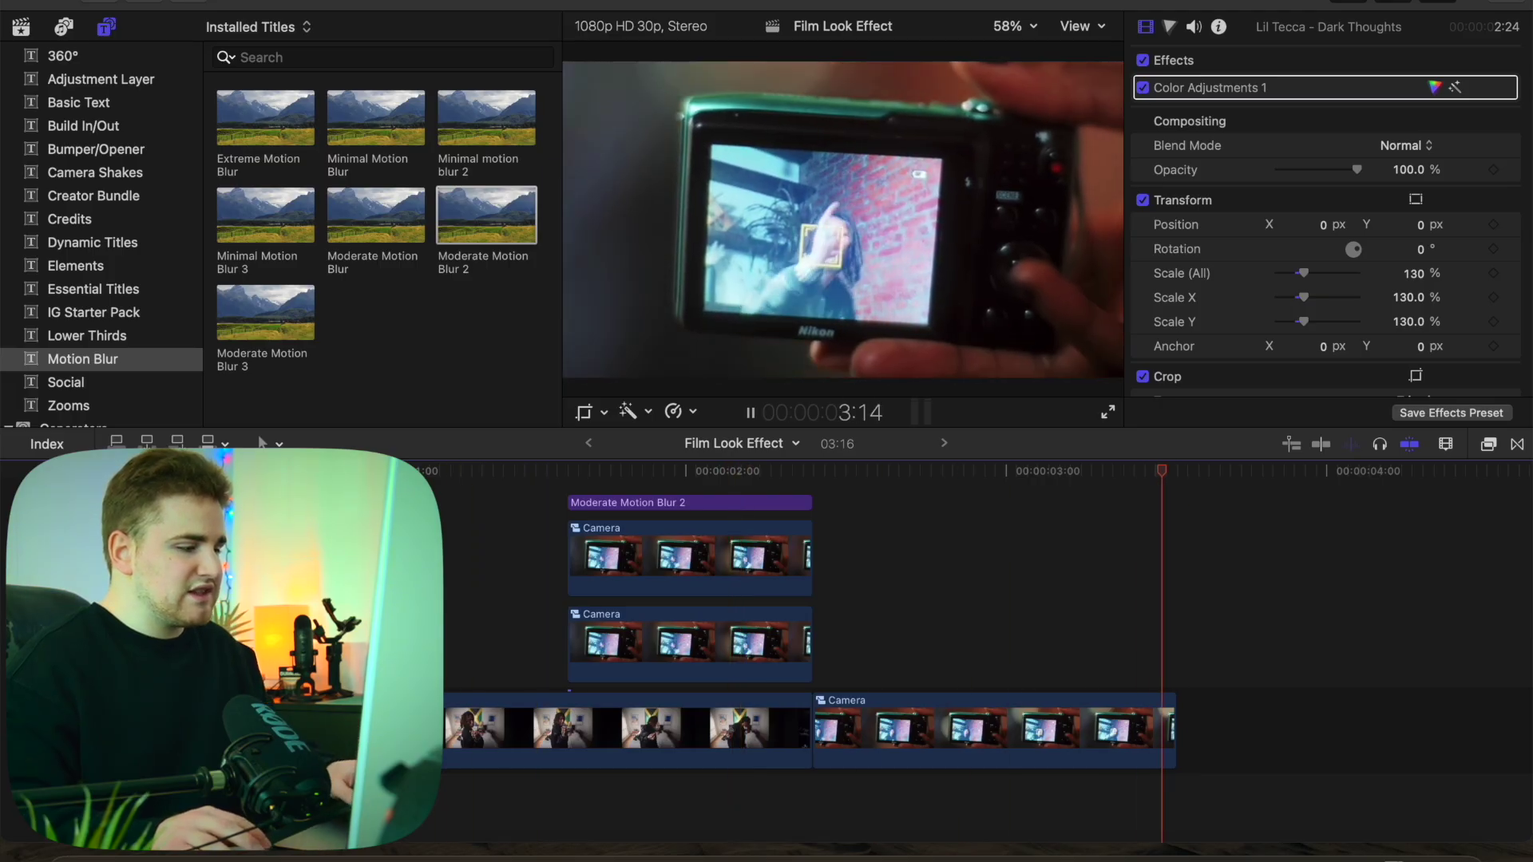
pyautogui.click(528, 554)
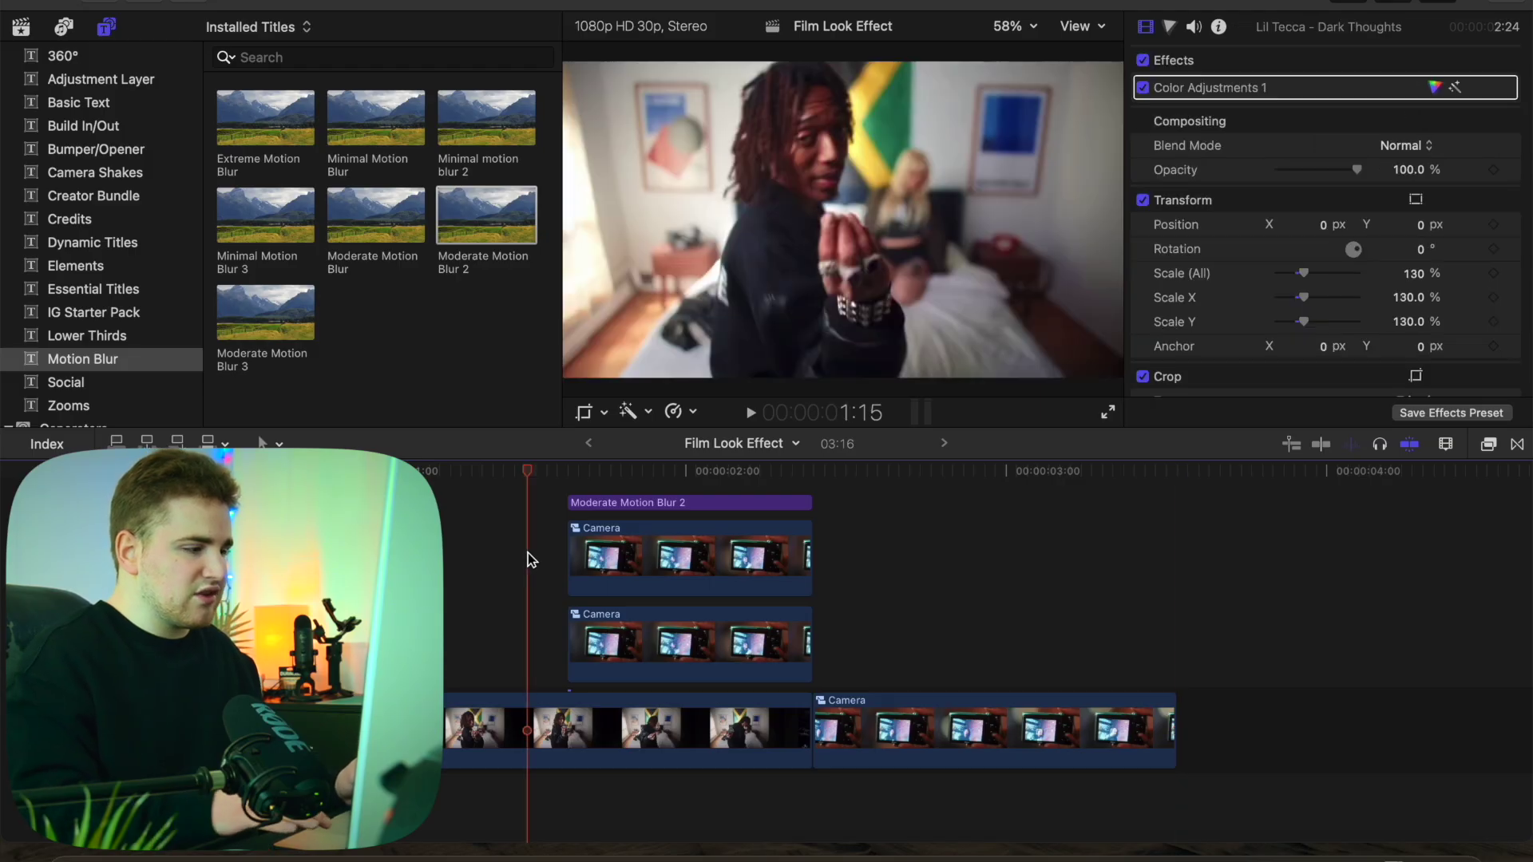